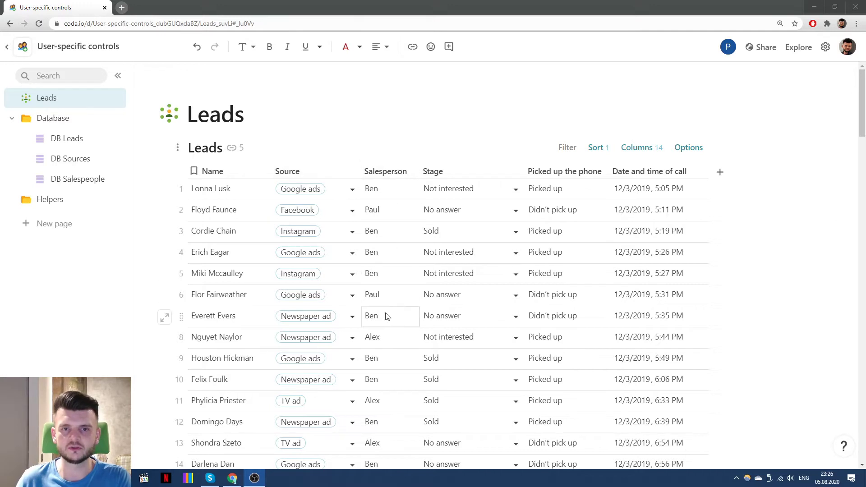
Step: Look over the rows of the Leads table and the values in its Stage column
click(403, 298)
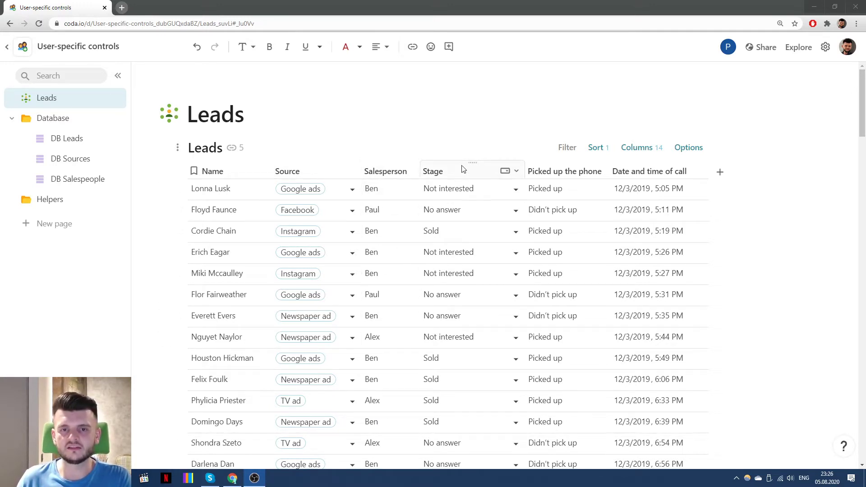
scroll(490, 203, down, 1)
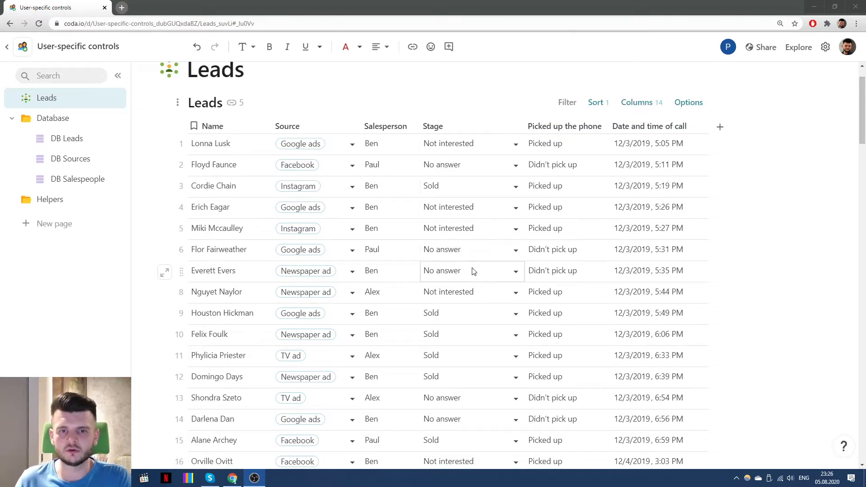
scroll(473, 261, up, 1)
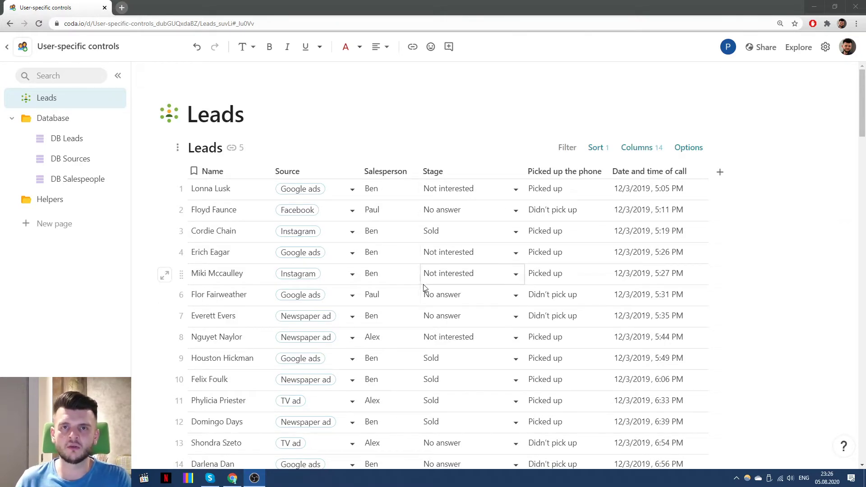
scroll(424, 273, down, 3)
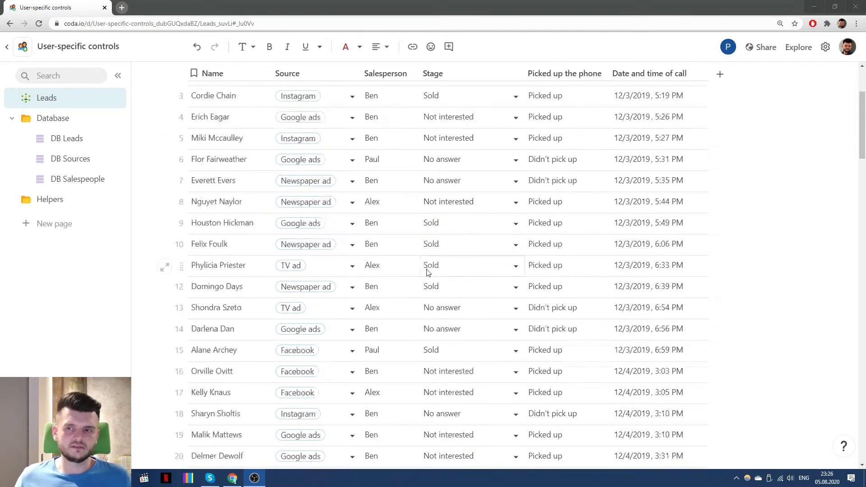
scroll(427, 272, up, 3)
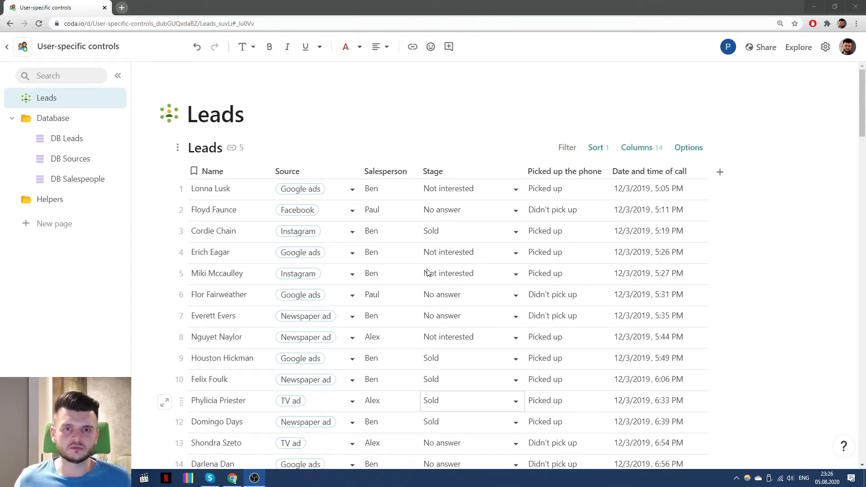
click(450, 173)
right_click(453, 172)
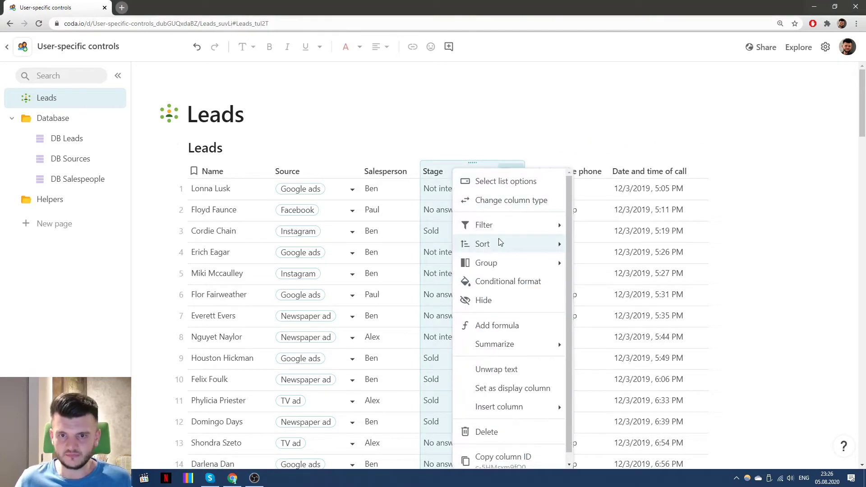
click(460, 121)
scroll(464, 144, down, 2)
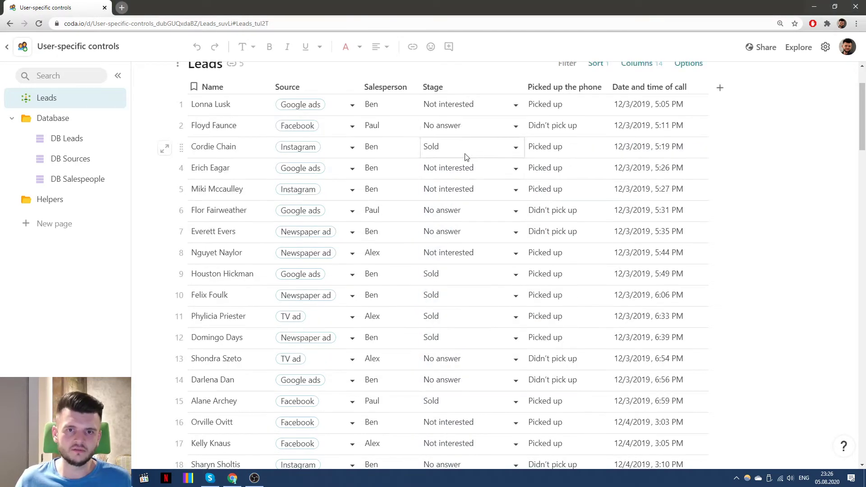
scroll(466, 156, up, 2)
Step: Create an interactive filter control for the Stage column of the Leads table and check the table's filter settings
click(449, 173)
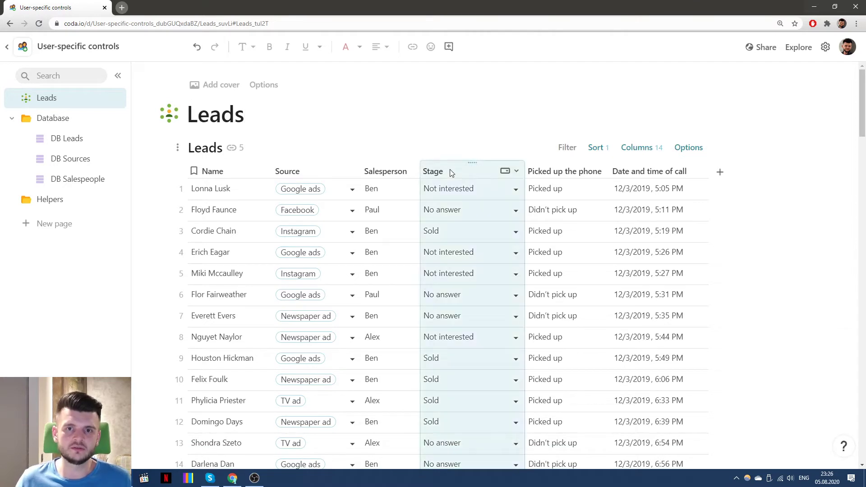
right_click(450, 172)
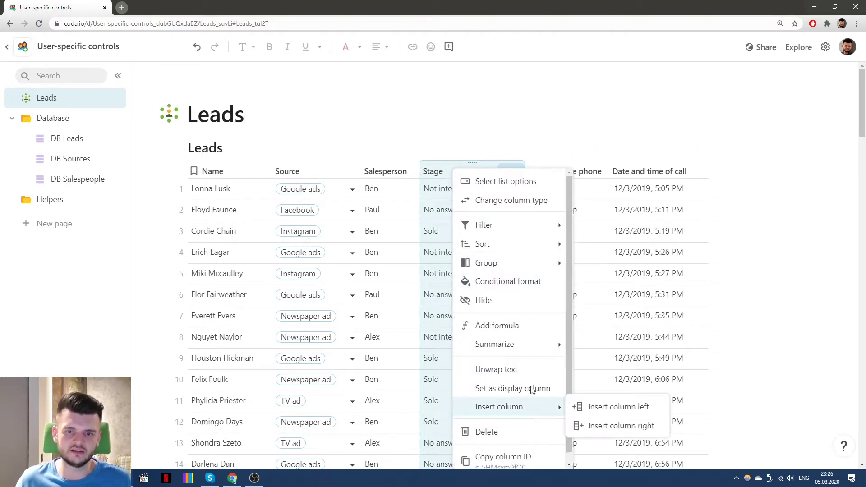
scroll(521, 388, down, 1)
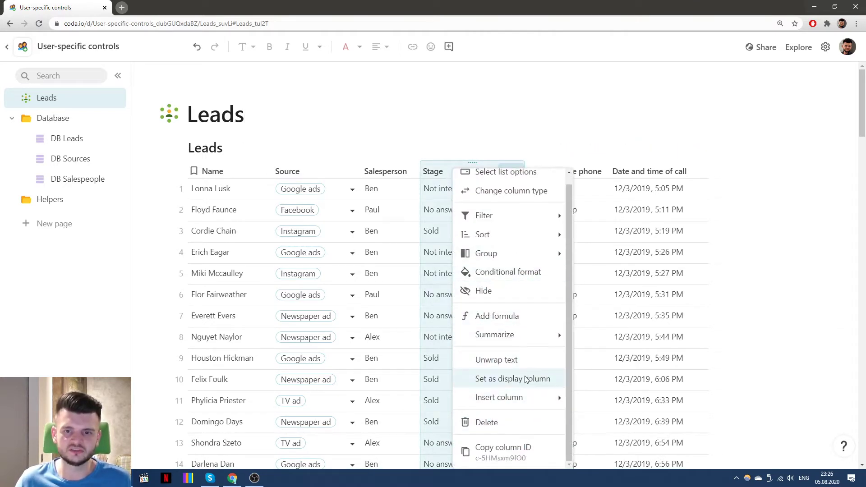
mouse_move(522, 248)
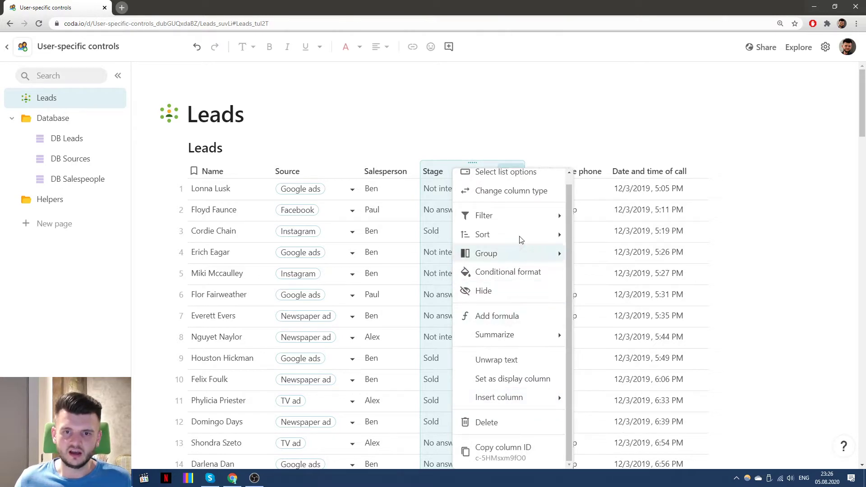
mouse_move(528, 218)
mouse_move(621, 236)
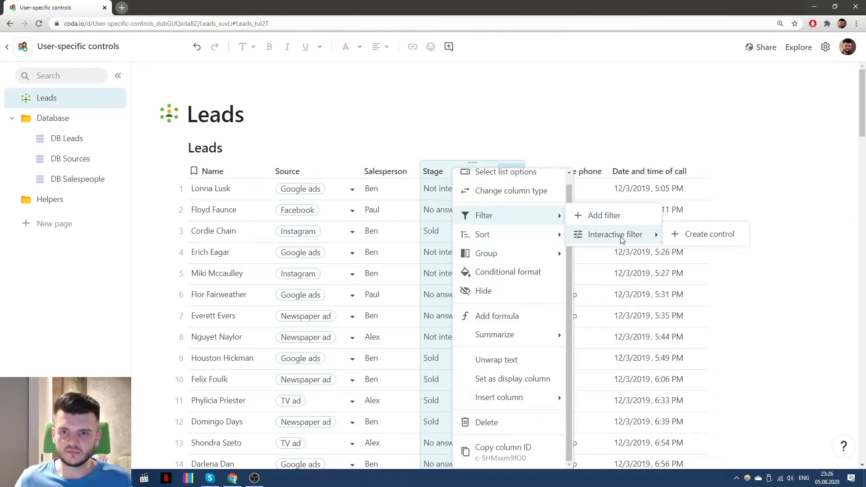
click(710, 235)
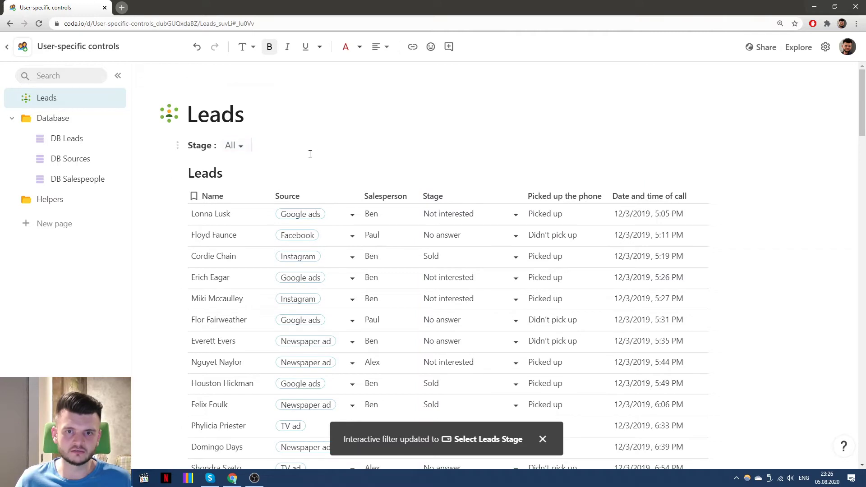
click(563, 173)
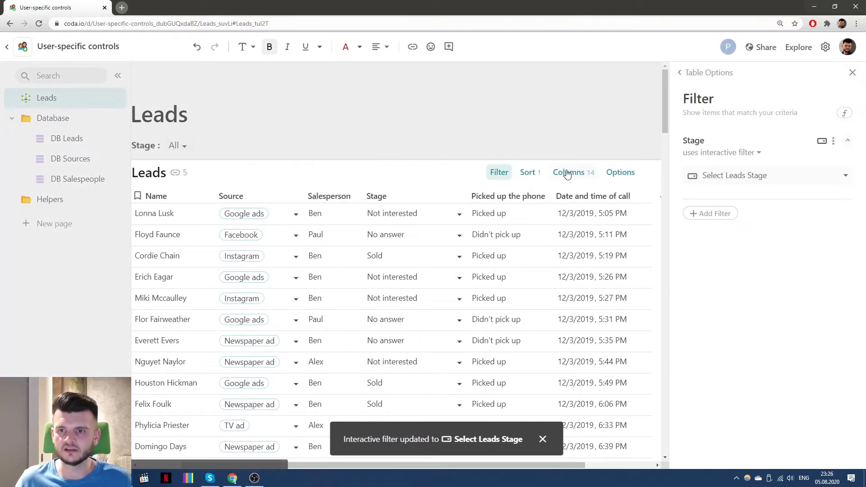
click(852, 73)
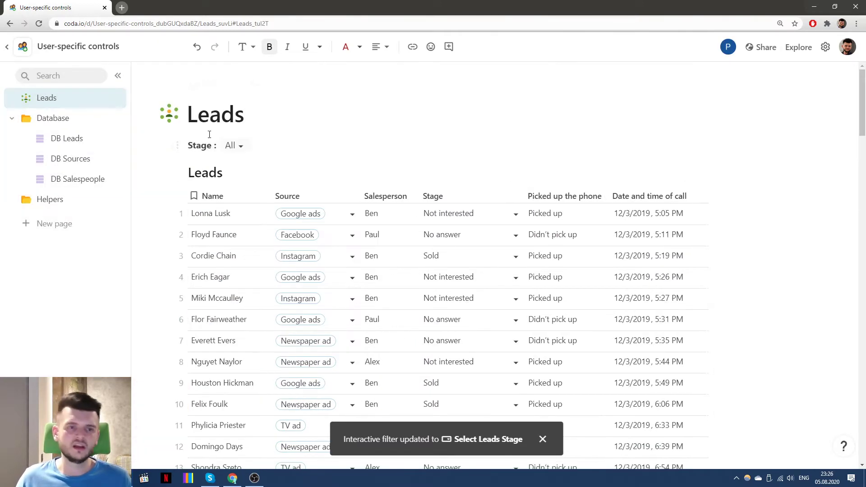
Step: Set the Stage filter control to only Not interested and look through the filtered leads
click(232, 146)
click(260, 175)
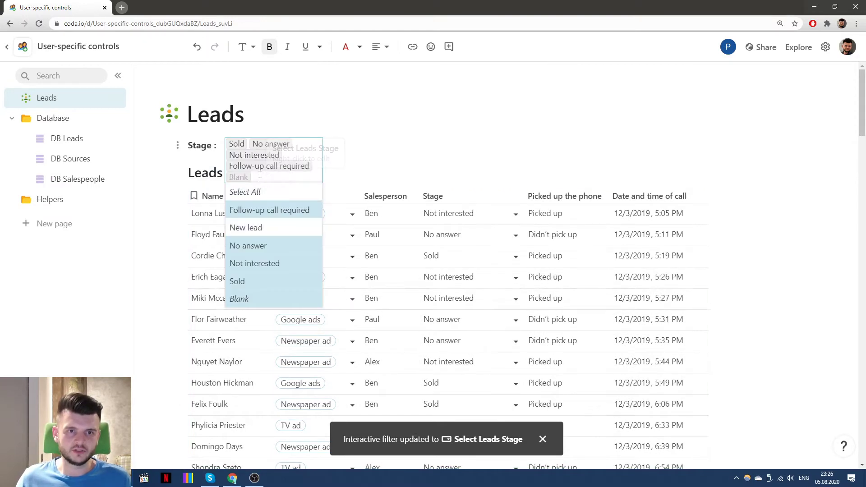
click(247, 191)
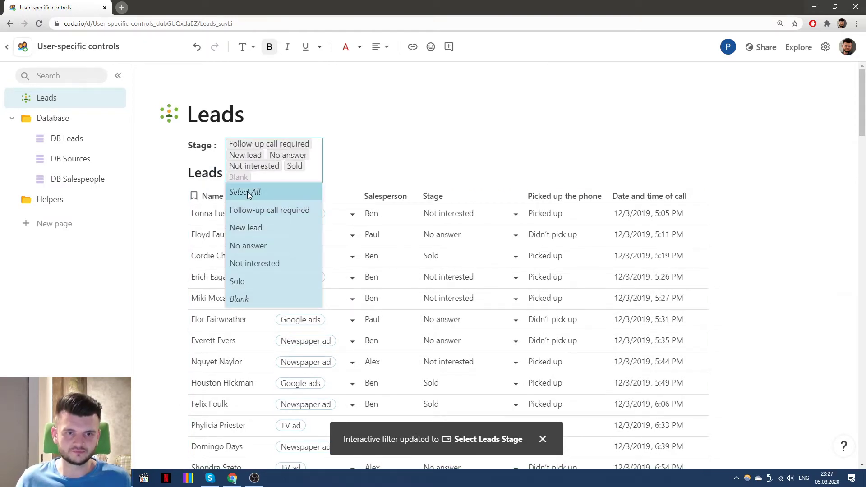
click(247, 191)
click(212, 230)
click(371, 151)
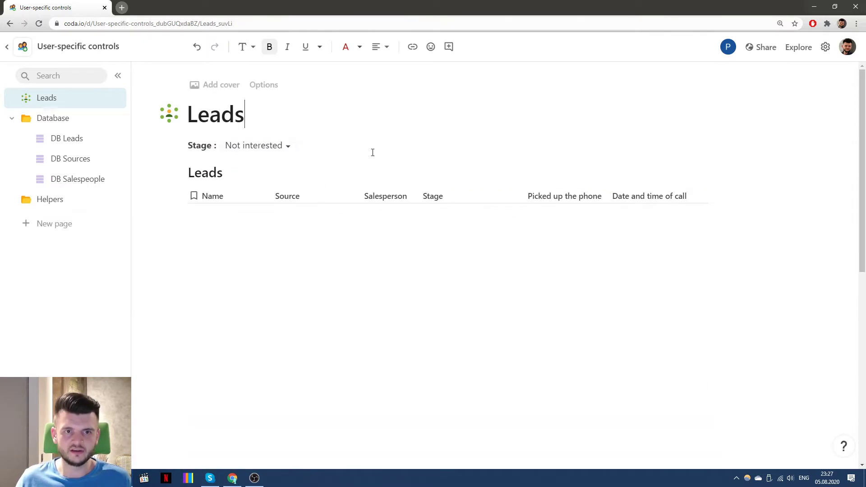
scroll(437, 237, down, 6)
scroll(436, 237, up, 6)
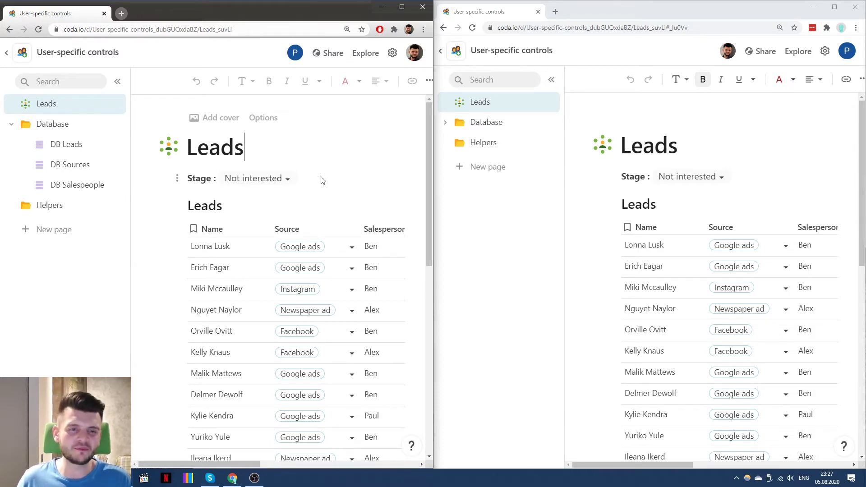
Step: Compare the filtered Leads table across the two side-by-side browser windows
scroll(356, 183, down, 8)
scroll(354, 181, up, 8)
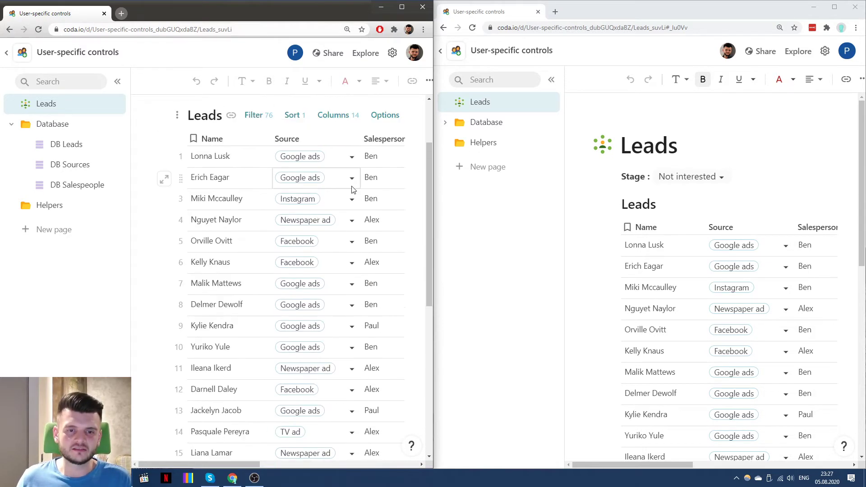
scroll(776, 190, down, 9)
scroll(769, 210, up, 10)
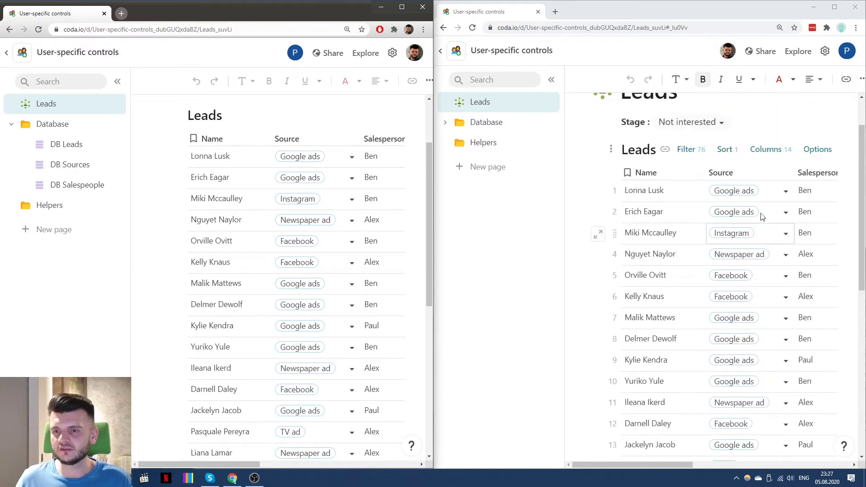
scroll(772, 207, right, 2)
scroll(756, 221, left, 2)
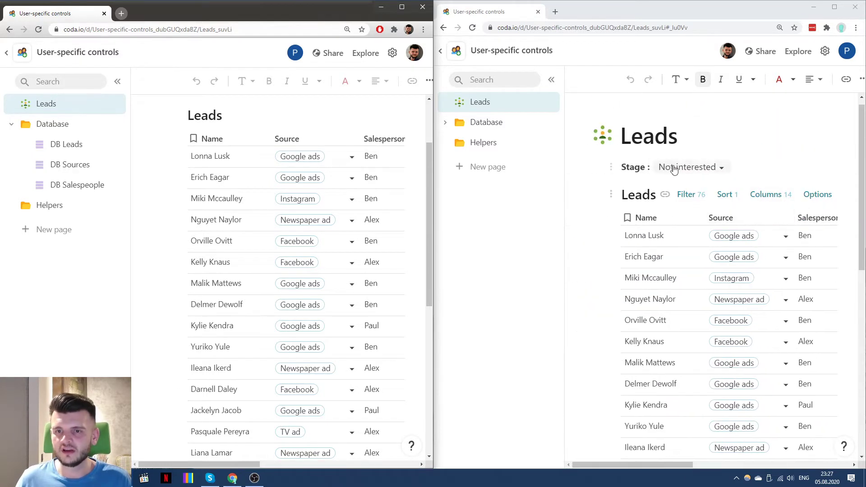
Step: In the second user's browser window, set the Stage filter control to only New lead
click(677, 166)
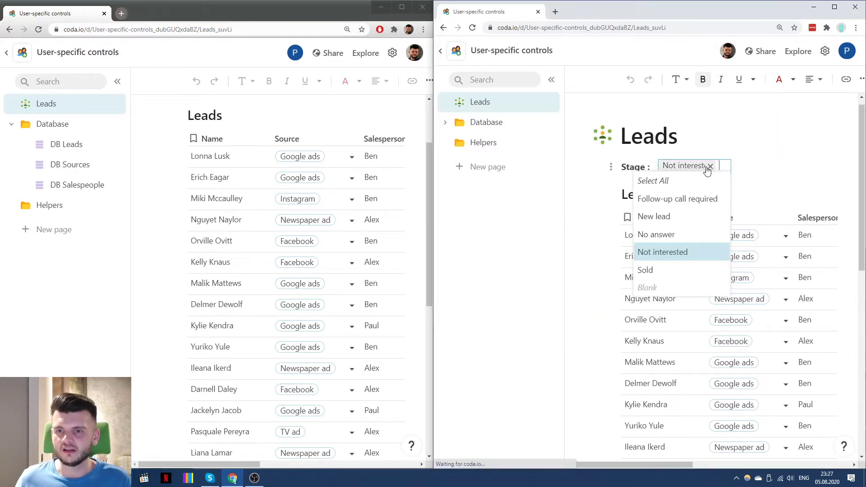
click(679, 216)
click(672, 251)
click(773, 168)
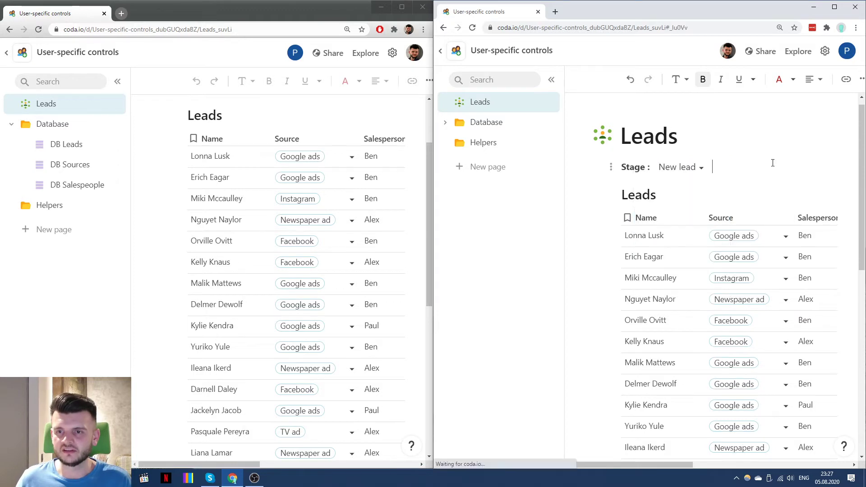
Step: Check the Stage control's selection and the listed leads in both users' windows
scroll(787, 220, right, 2)
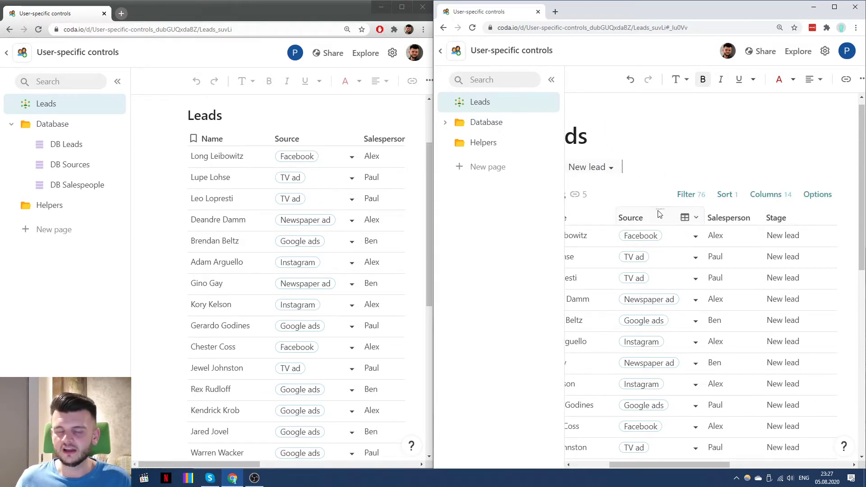
scroll(251, 165, up, 2)
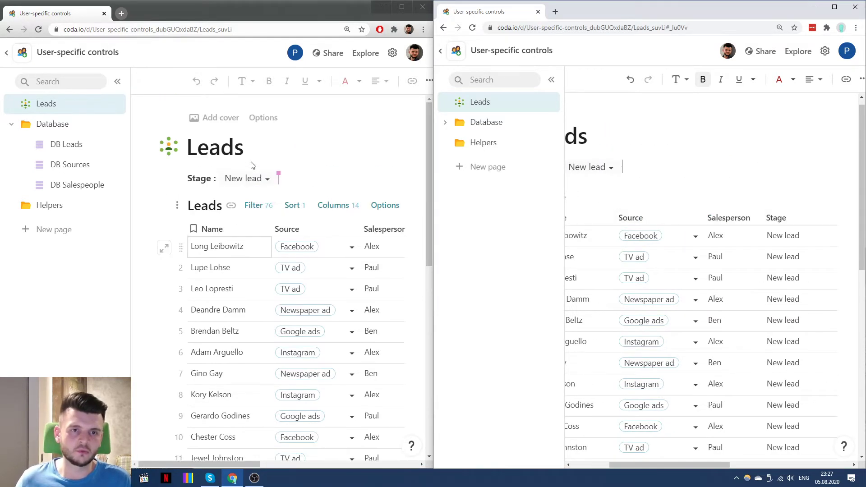
scroll(289, 185, down, 4)
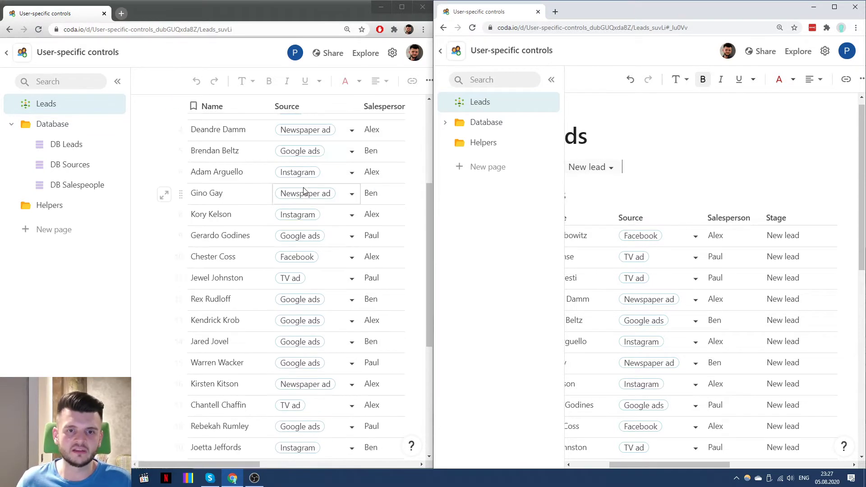
scroll(298, 194, right, 2)
scroll(270, 195, up, 4)
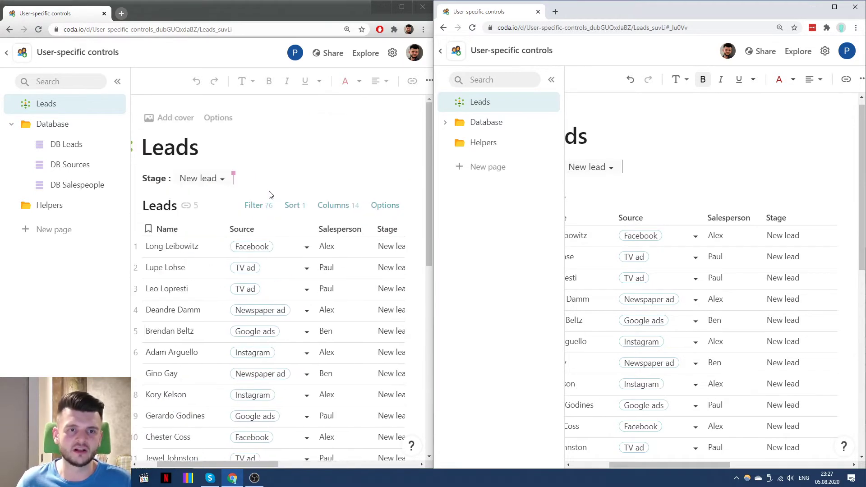
scroll(271, 195, left, 2)
scroll(657, 177, left, 4)
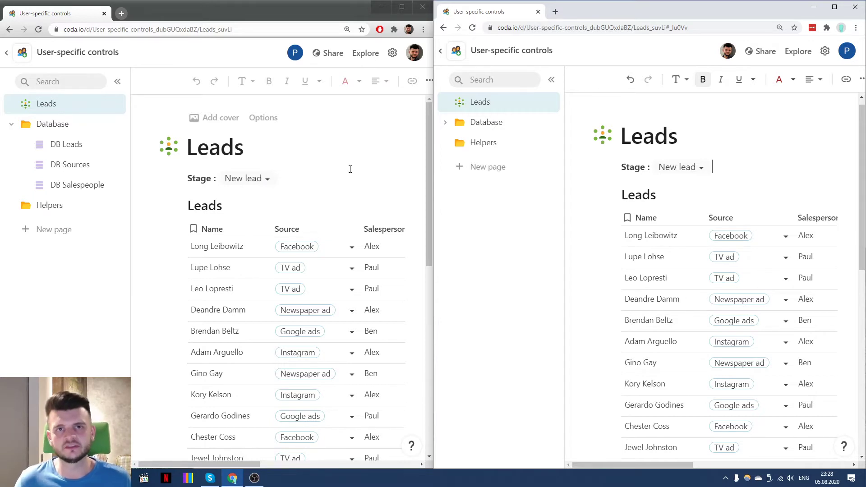
Step: Inspect the Stage control's multiple select settings in the first user's window, including its item settings
click(261, 183)
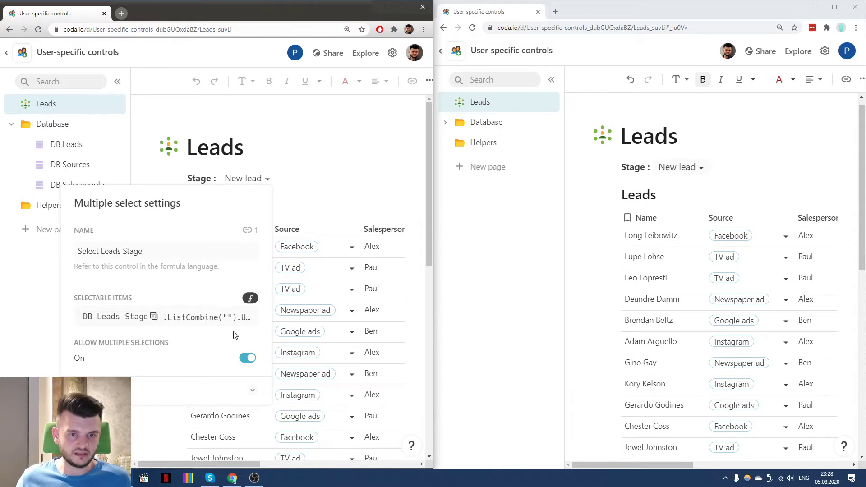
click(202, 391)
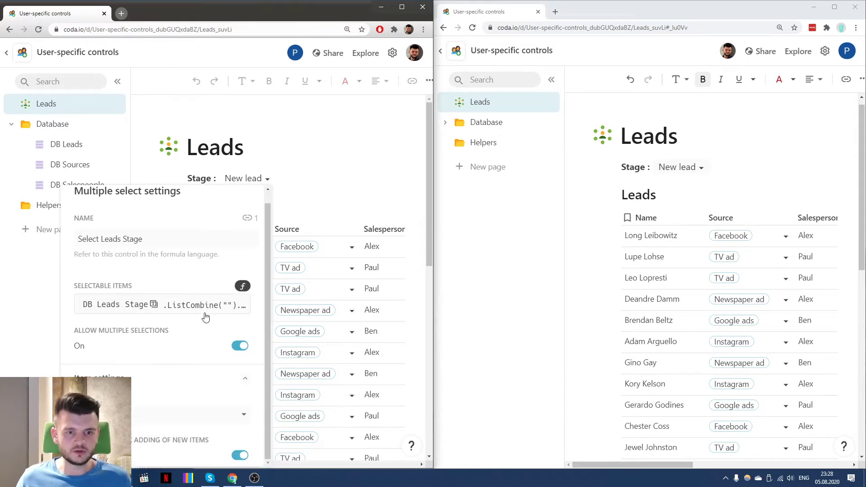
scroll(205, 317, up, 1)
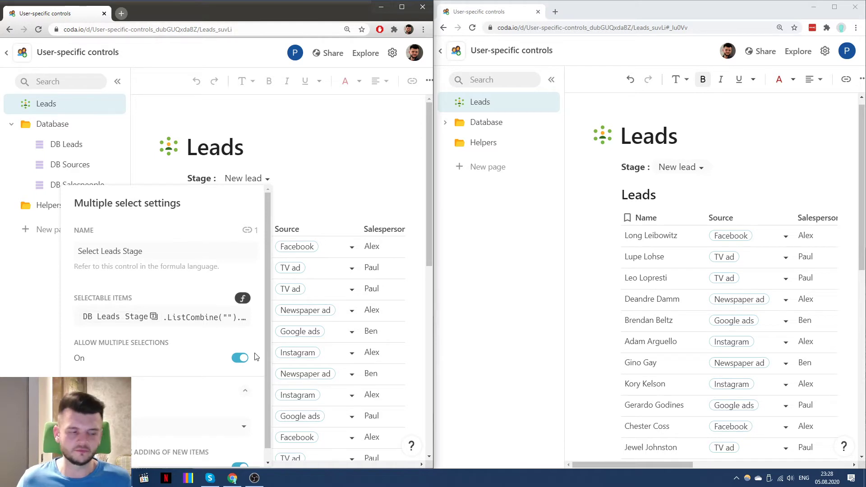
click(332, 178)
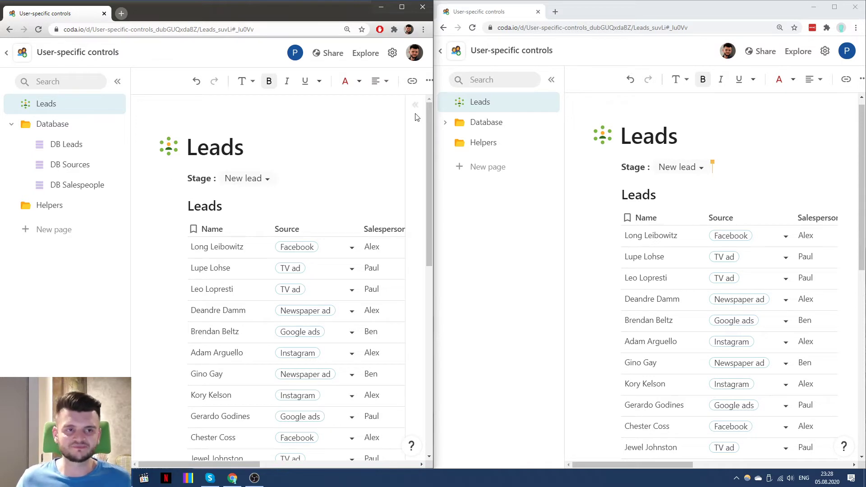
click(403, 8)
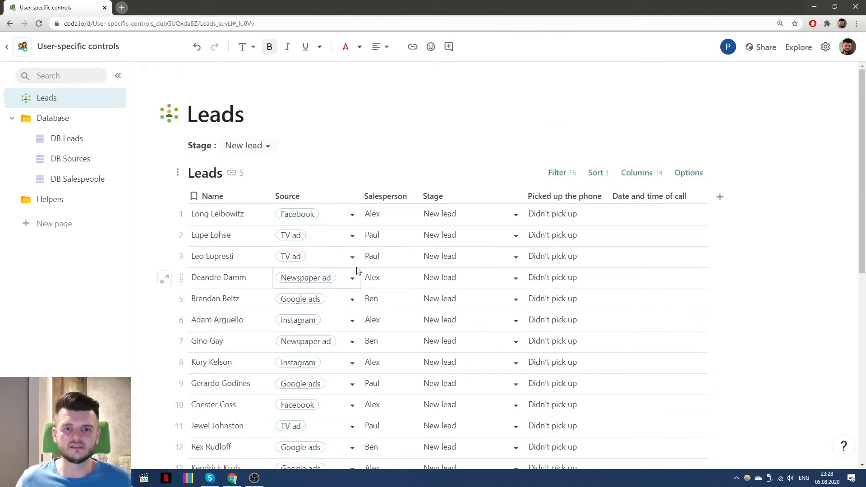
click(115, 98)
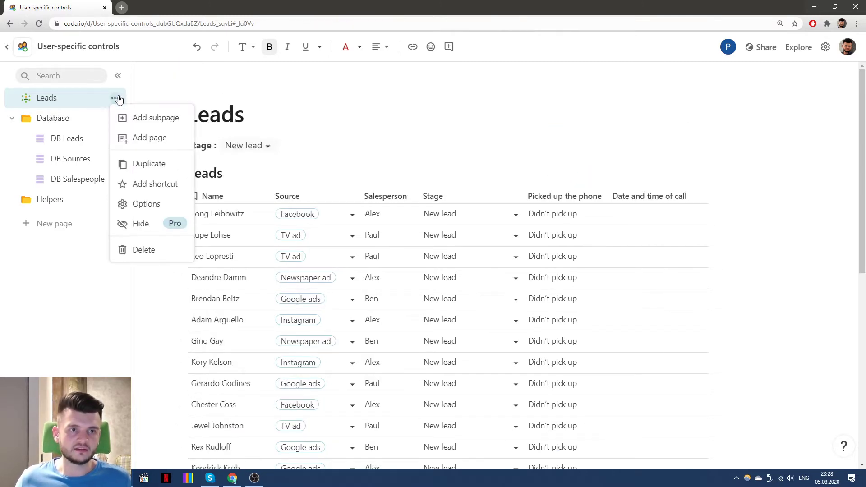
click(145, 114)
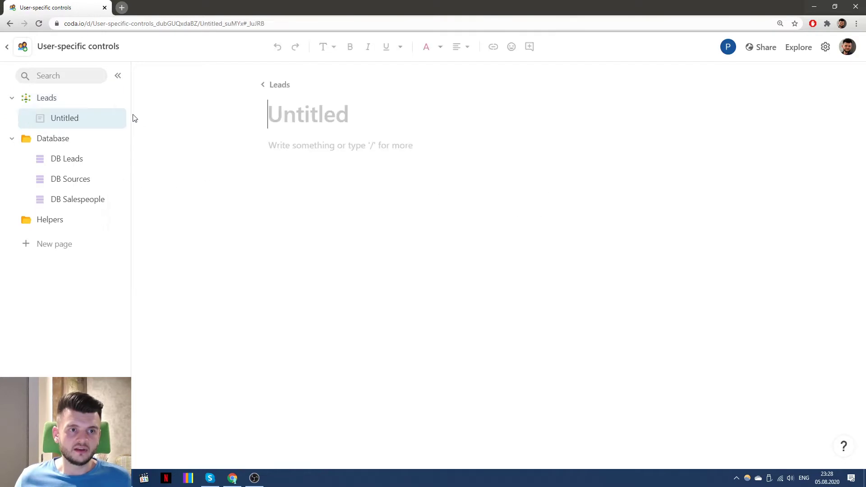
drag(21, 113, 16, 125)
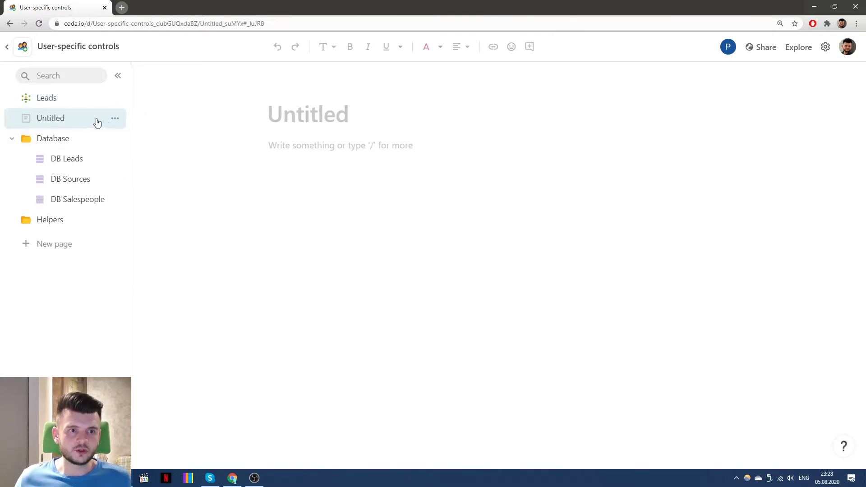
click(115, 120)
click(185, 272)
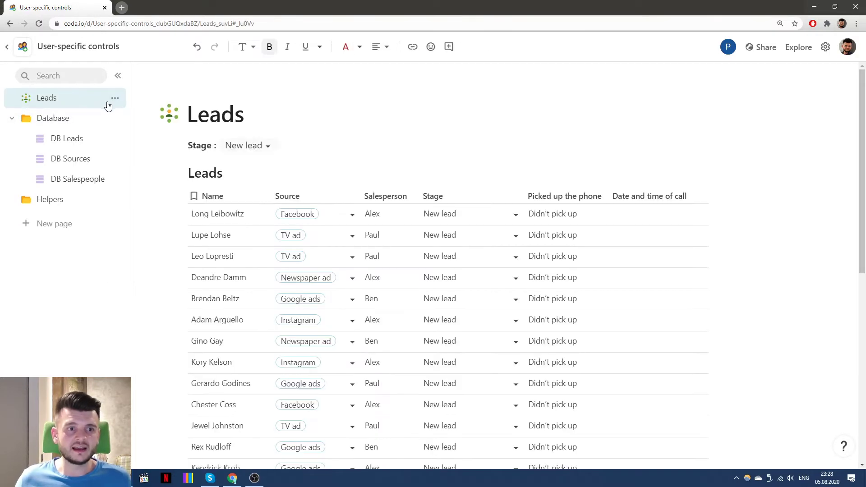
Step: Duplicate the Leads page and append the first user's name and 1 in parentheses to the original page's title
click(115, 99)
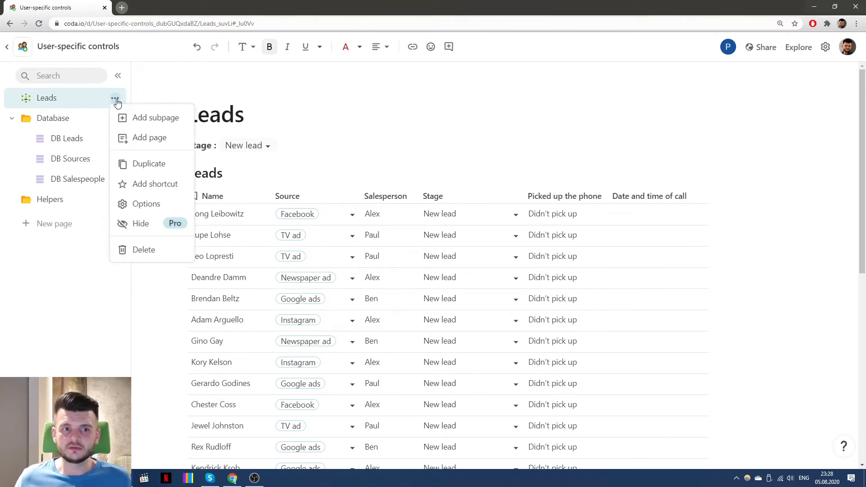
click(154, 164)
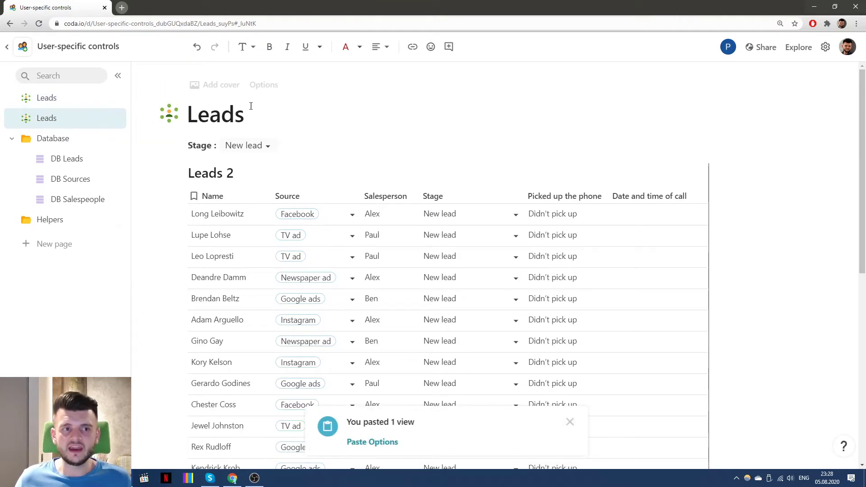
click(40, 98)
click(263, 119)
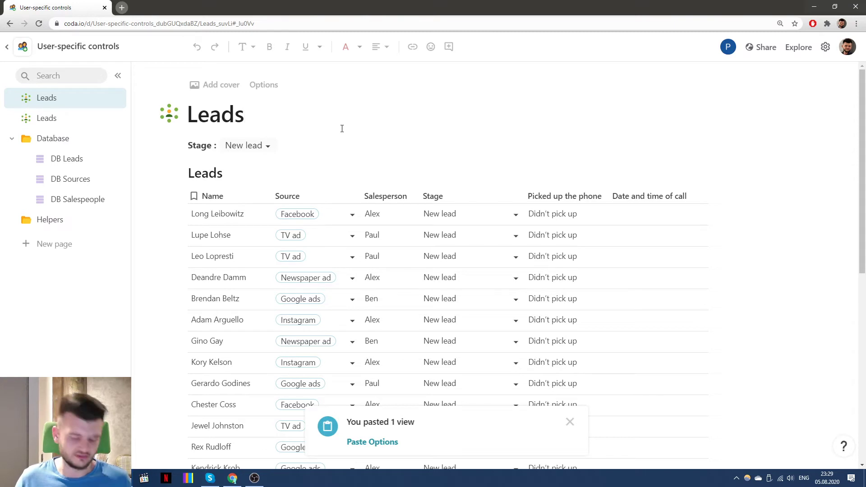
text((Paul 1))
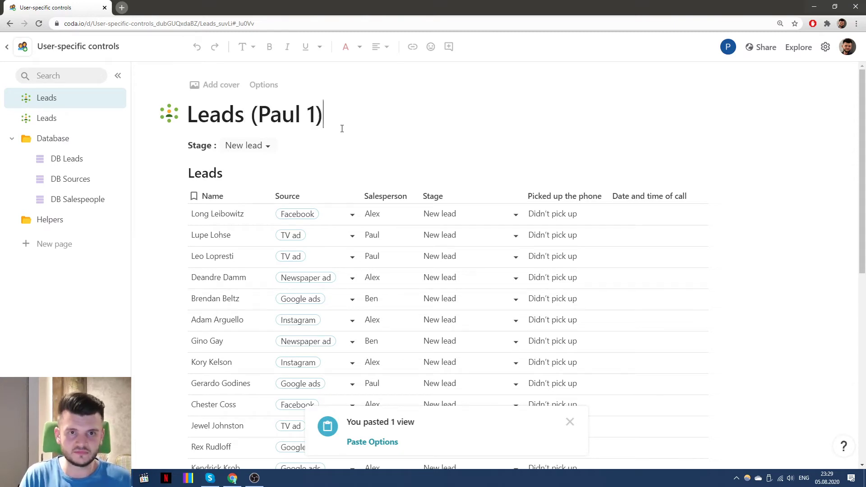
Step: Append the user's name and 2 in parentheses to the duplicated Leads page's title
click(66, 119)
click(273, 116)
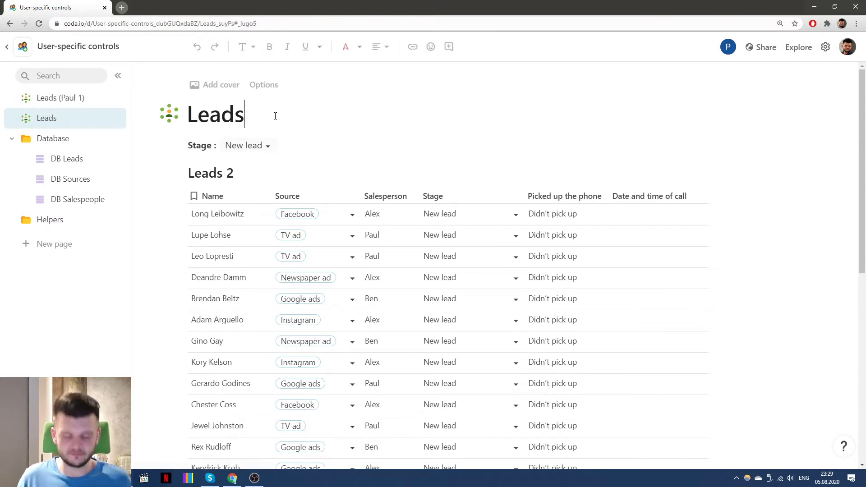
text((Paul 2))
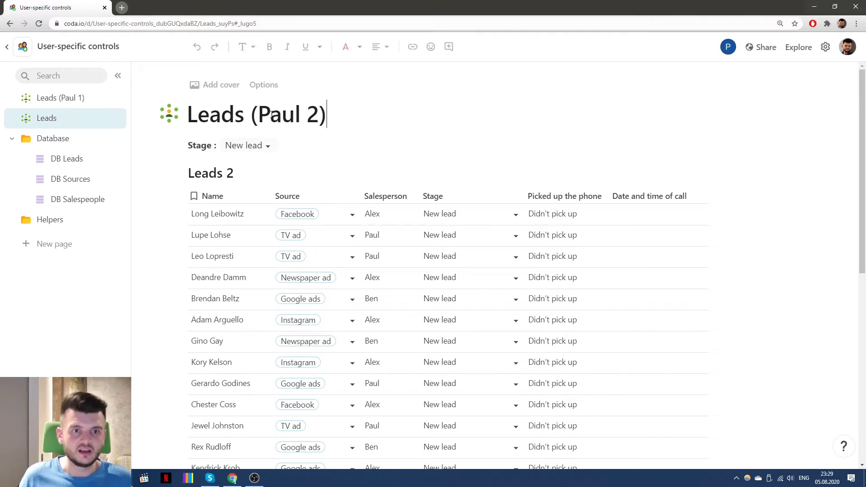
click(85, 102)
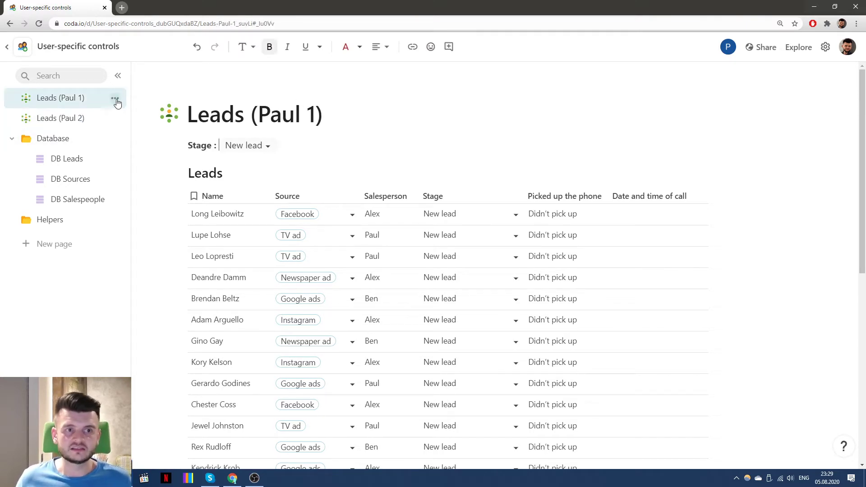
click(115, 98)
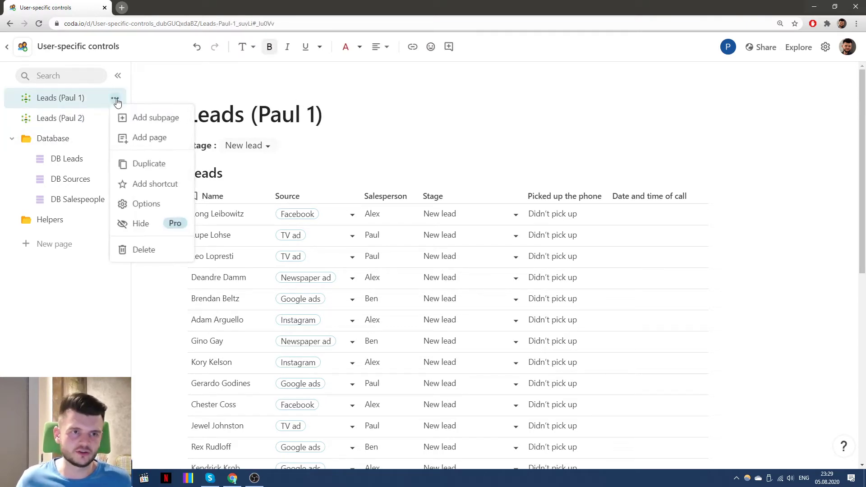
click(361, 108)
click(54, 117)
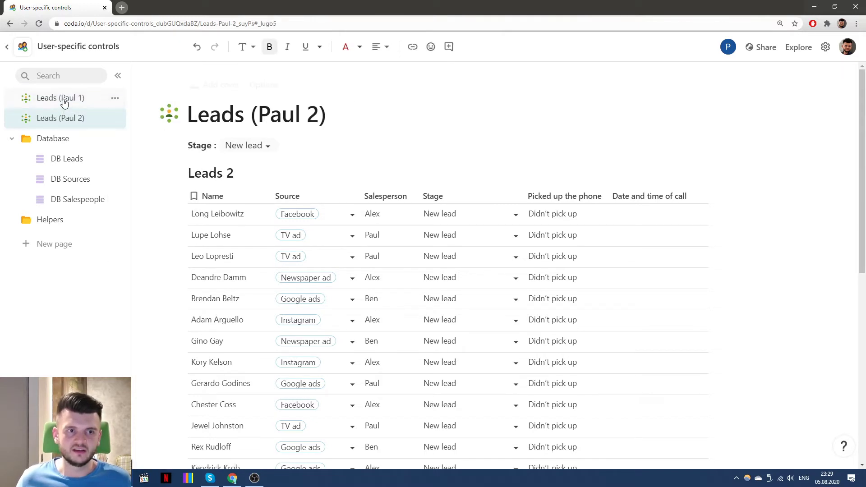
Step: On the first user's Leads page, set the Stage filter control to only Follow-up call required
click(63, 99)
click(280, 146)
click(249, 145)
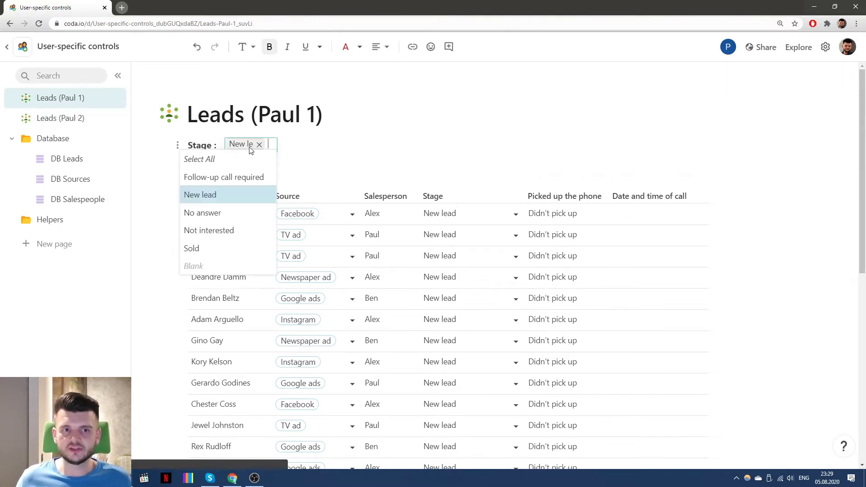
click(238, 175)
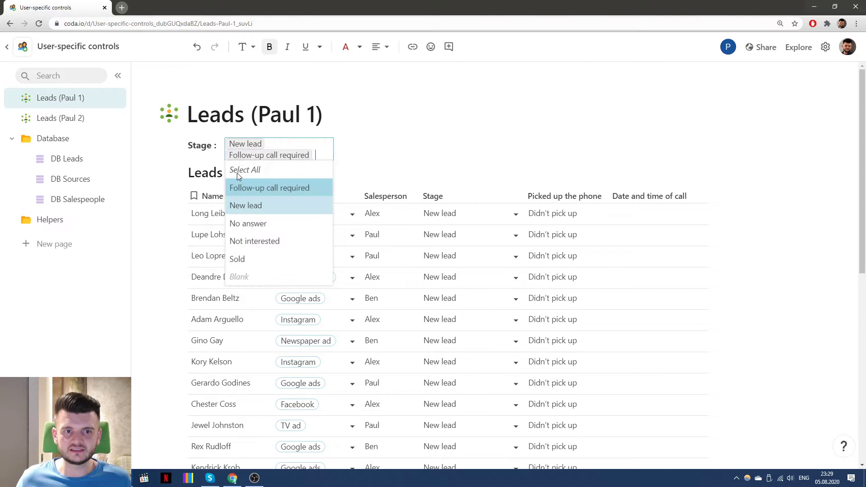
click(311, 206)
click(394, 155)
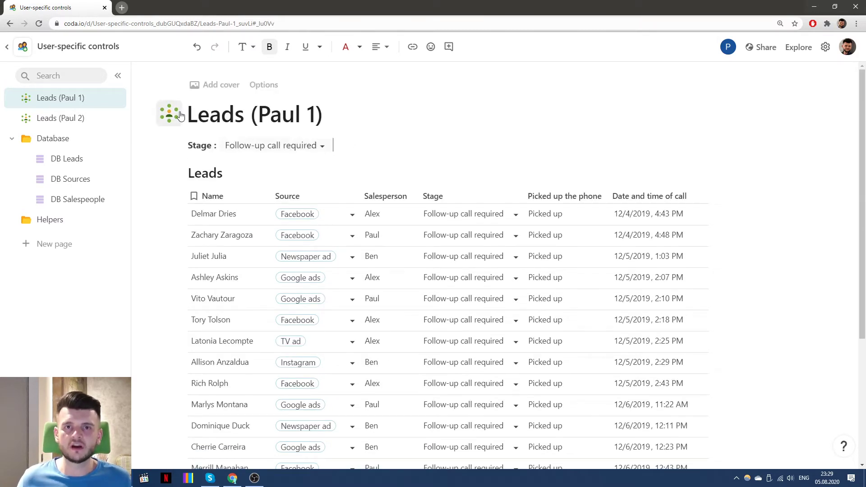
Step: Return to the side-by-side windows and open the second user's Leads page in the second browser window
click(47, 118)
click(47, 97)
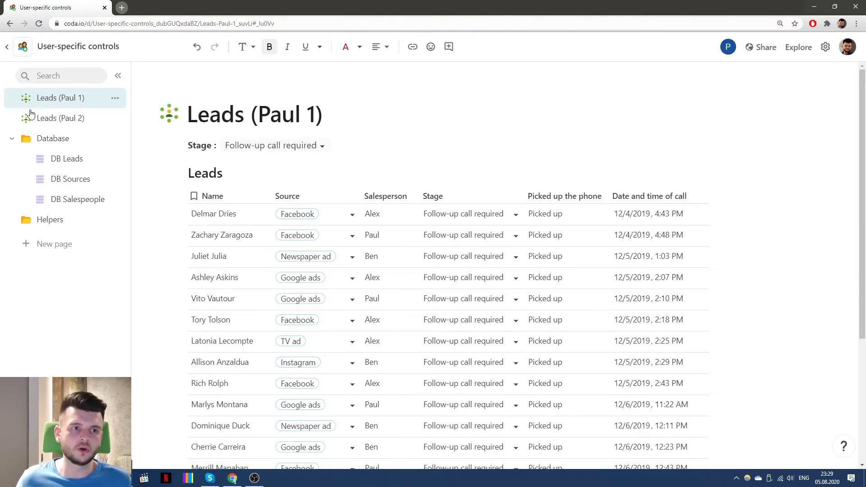
click(835, 7)
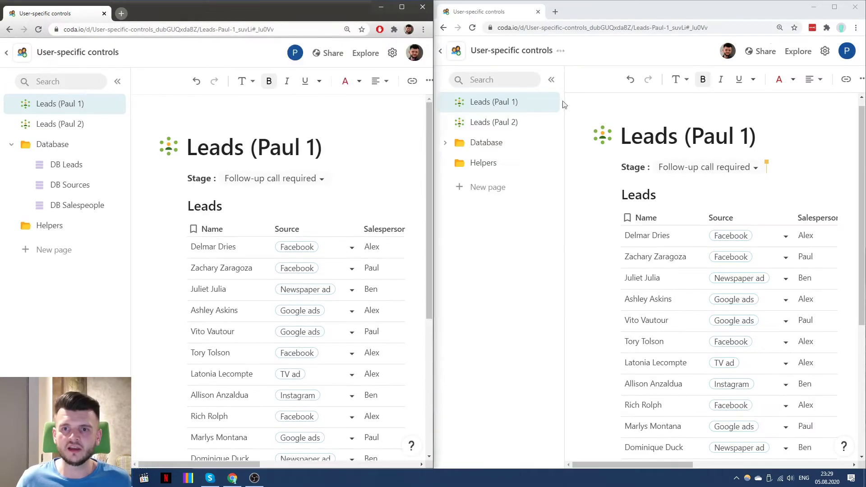
click(501, 121)
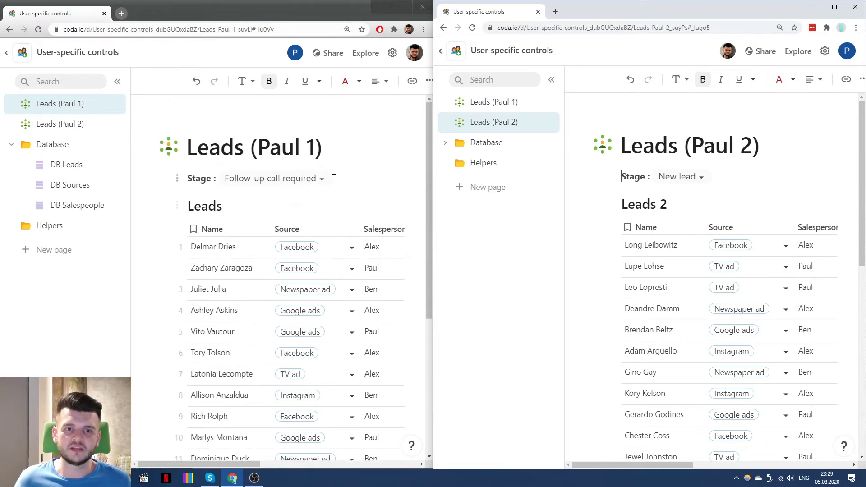
scroll(332, 180, right, 3)
scroll(326, 185, left, 2)
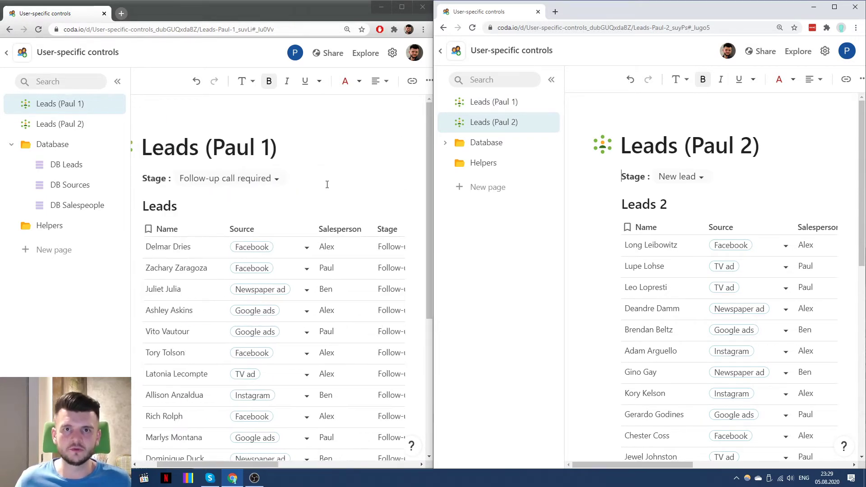
scroll(327, 185, down, 4)
scroll(327, 189, up, 4)
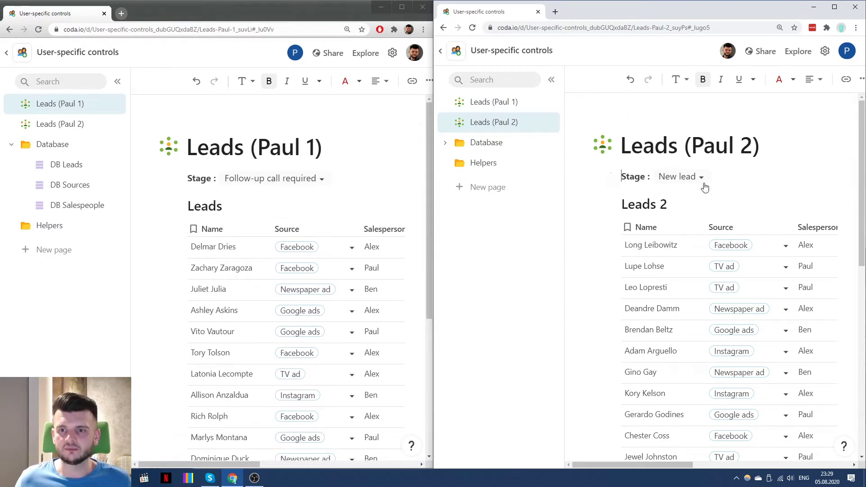
Step: On the second user's Leads page, set the Stage filter control to only No answer
click(680, 176)
click(672, 243)
click(667, 226)
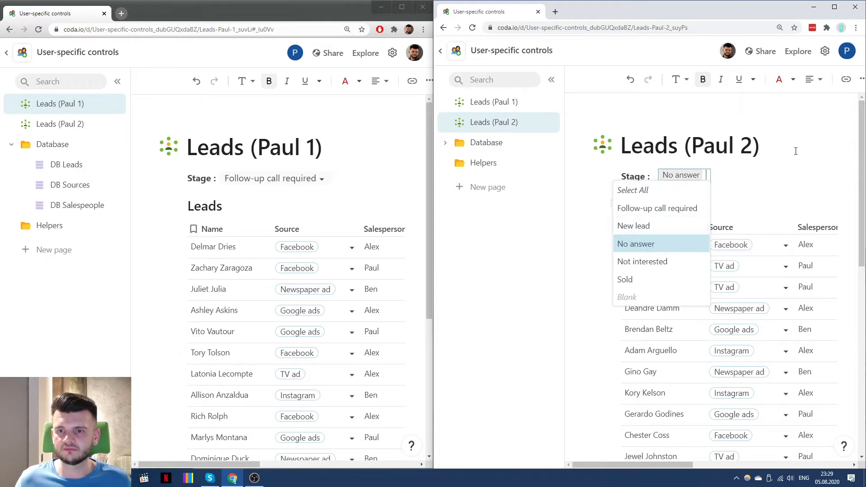
click(758, 188)
scroll(743, 191, down, 4)
scroll(745, 199, up, 5)
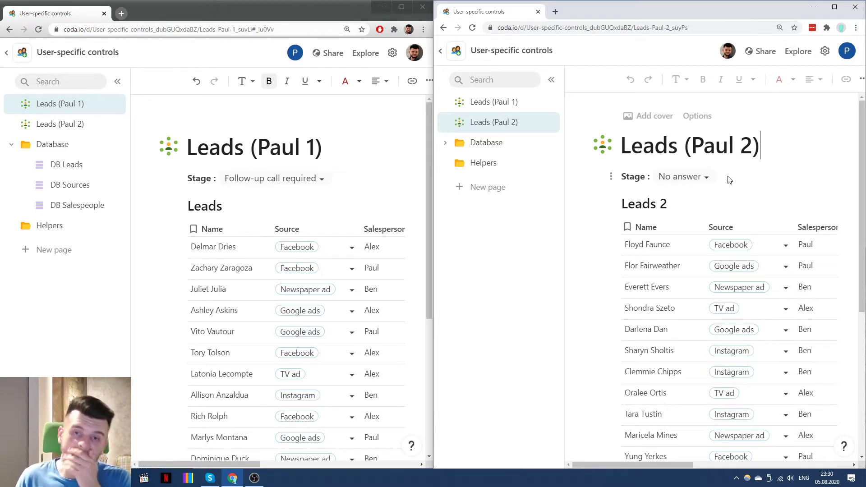
scroll(729, 180, down, 2)
scroll(729, 181, up, 2)
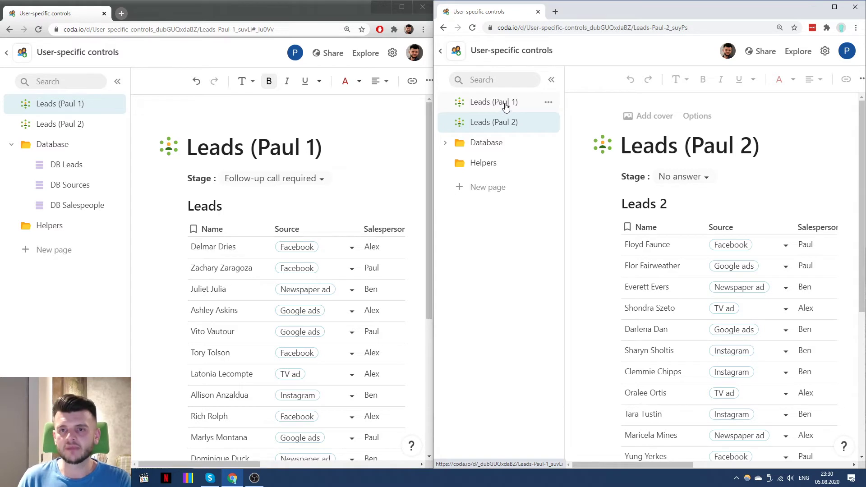
Step: Hide the Picked up the phone column in the first user's Leads table and compare its columns with the second user's table
click(312, 231)
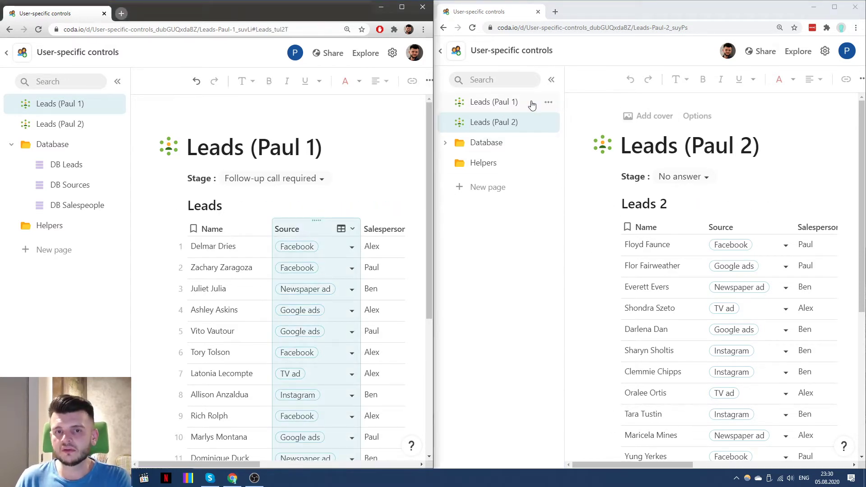
scroll(305, 228, right, 2)
scroll(305, 228, right, 8)
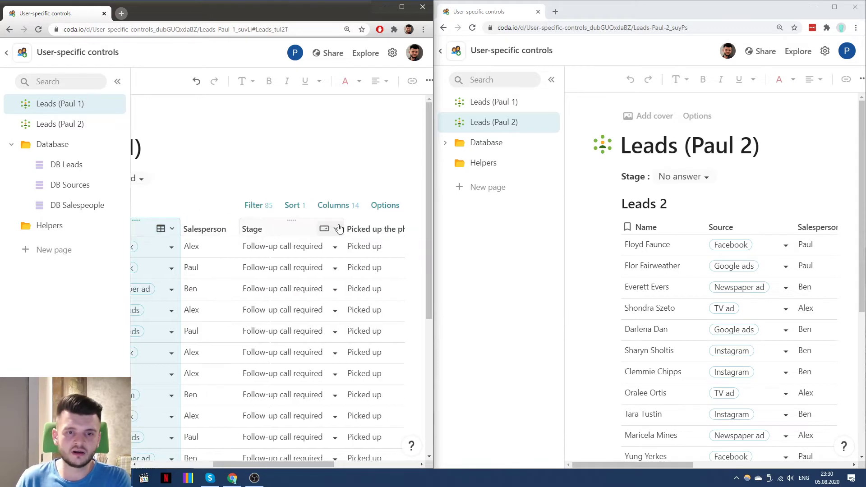
scroll(346, 230, right, 6)
click(296, 230)
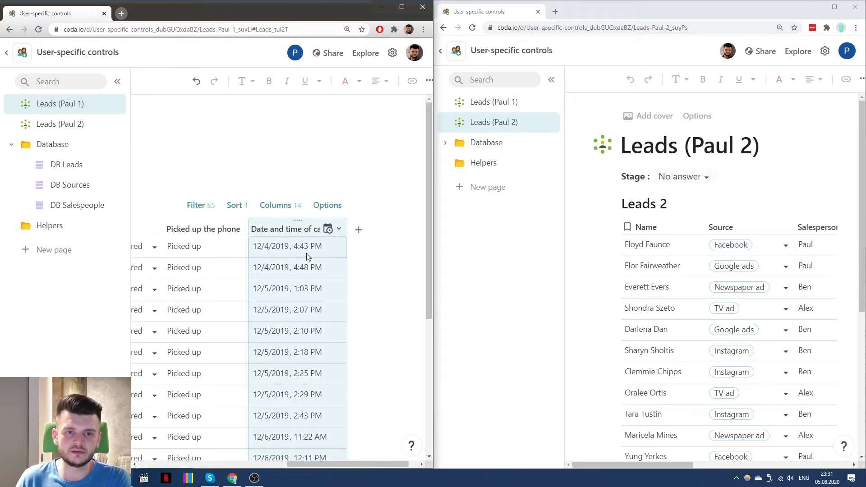
right_click(211, 229)
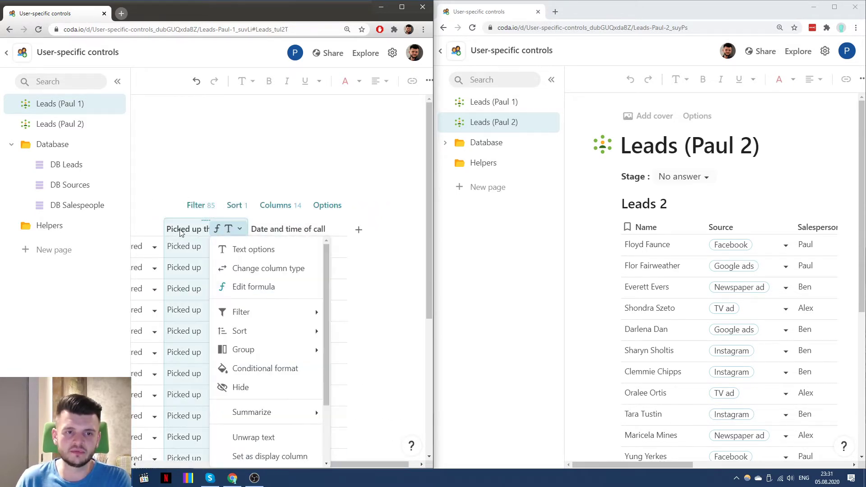
click(206, 380)
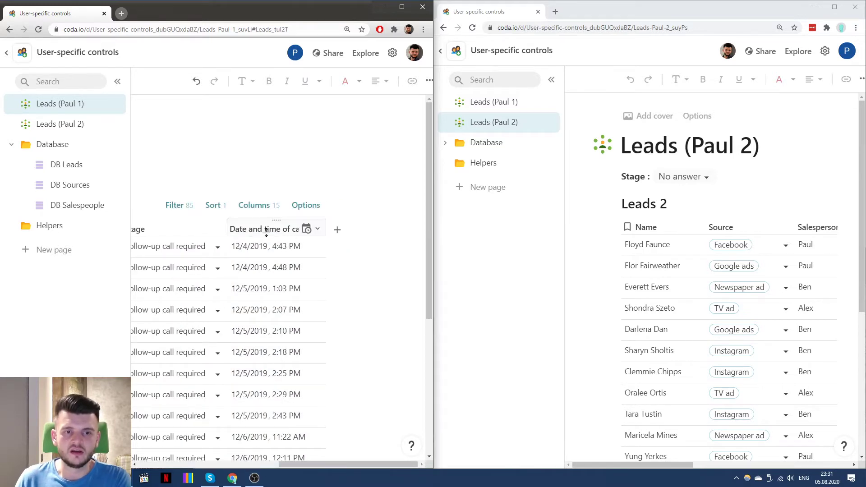
scroll(645, 226, right, 5)
scroll(648, 226, right, 5)
scroll(258, 218, left, 10)
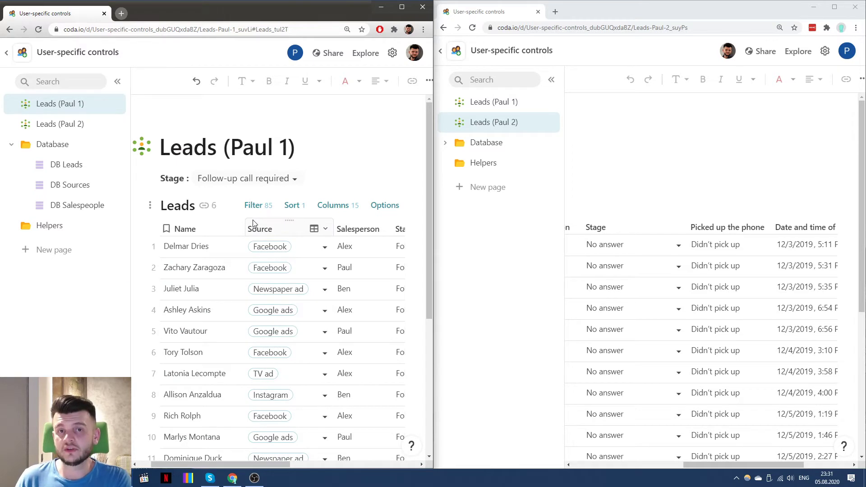
Step: Widen the Name column slightly in the first user's Leads table and inspect the table's conditional format settings
mouse_move(242, 224)
mouse_down()
mouse_move(282, 227)
mouse_move(254, 227)
mouse_up()
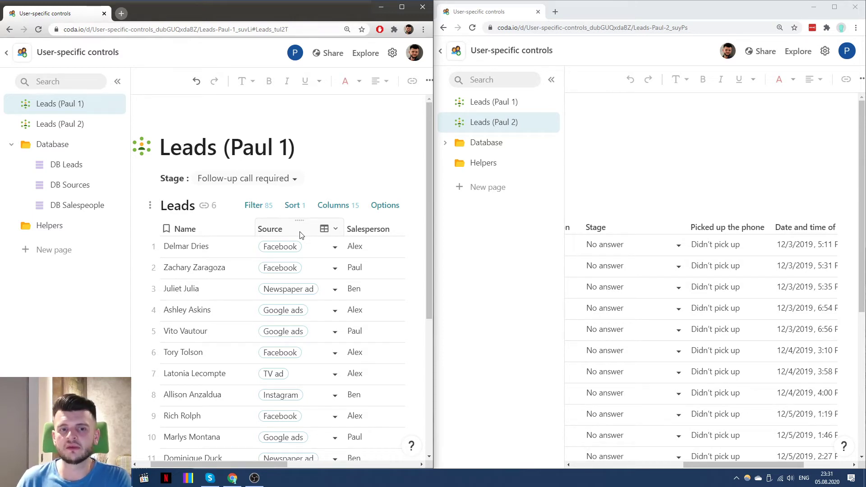
click(383, 207)
click(325, 348)
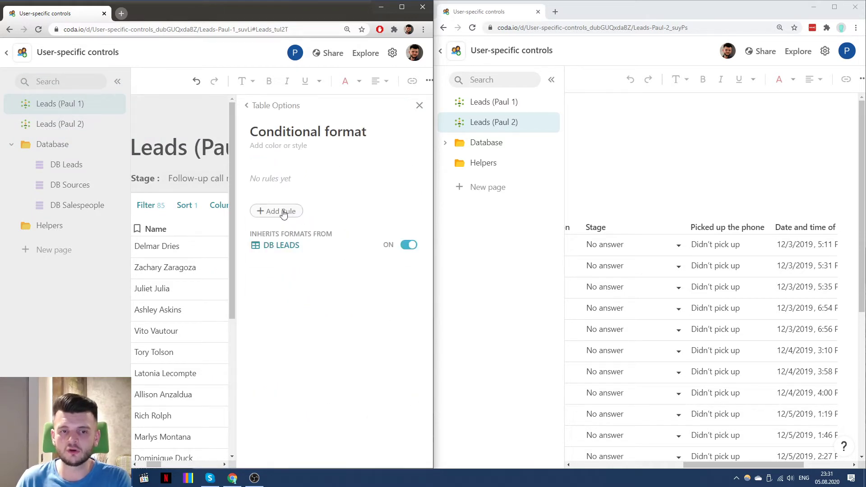
click(420, 106)
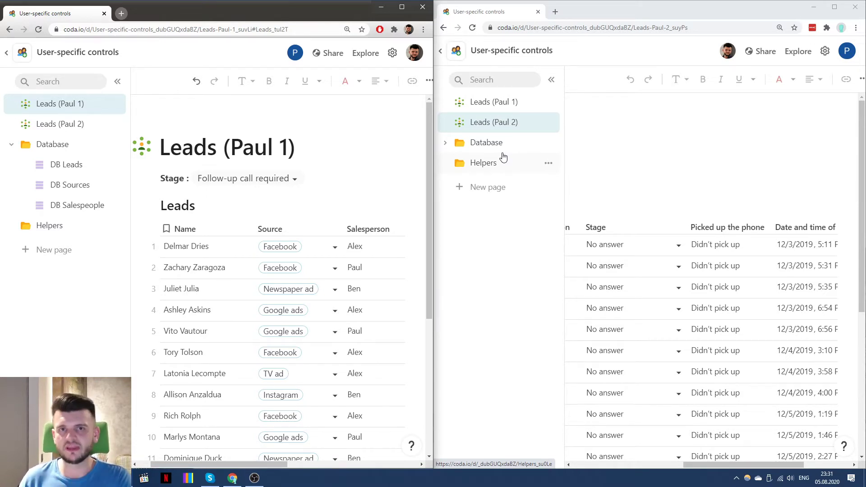
scroll(652, 220, left, 1)
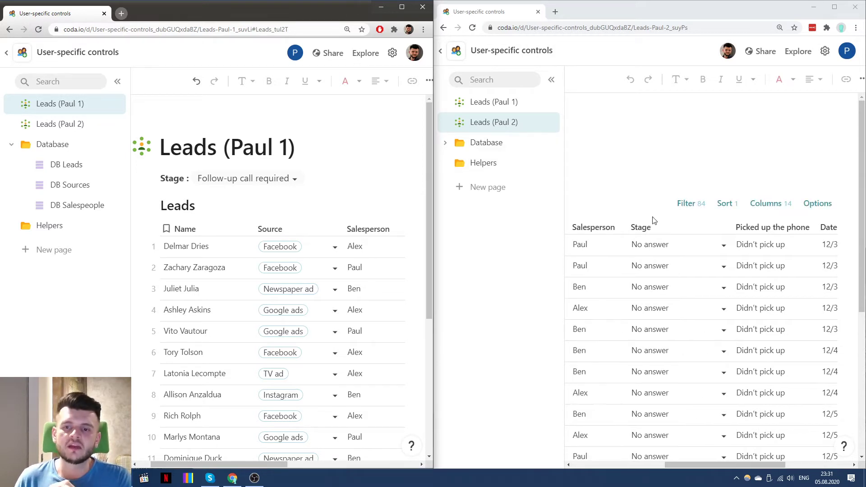
Step: Maximize the browser window showing the first user's Leads page
scroll(649, 224, left, 3)
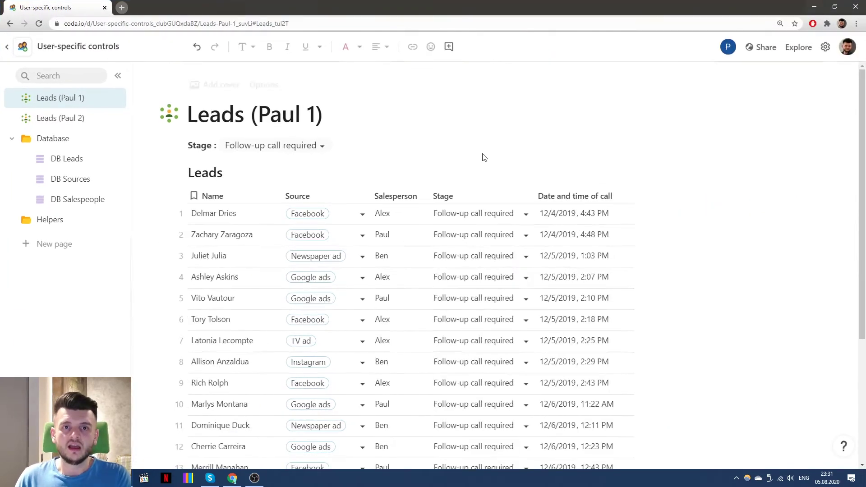
click(402, 6)
click(377, 144)
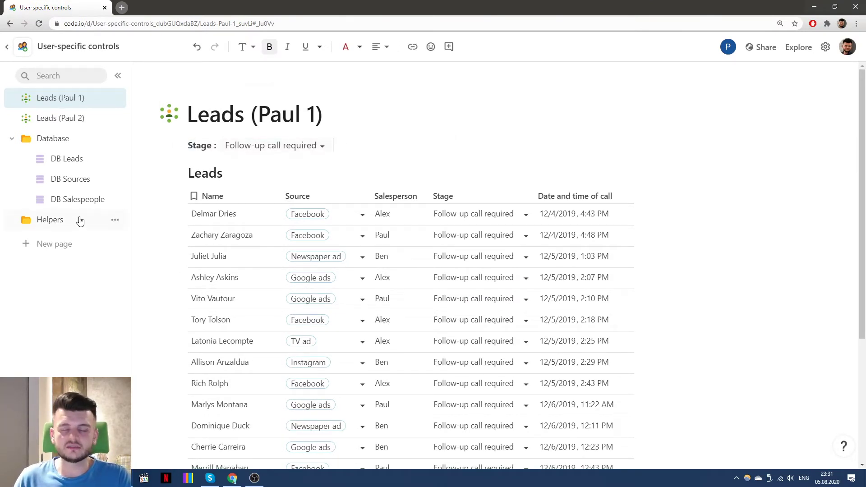
Step: Add a subpage under the Helpers page and set its content alignment to Wide
click(115, 220)
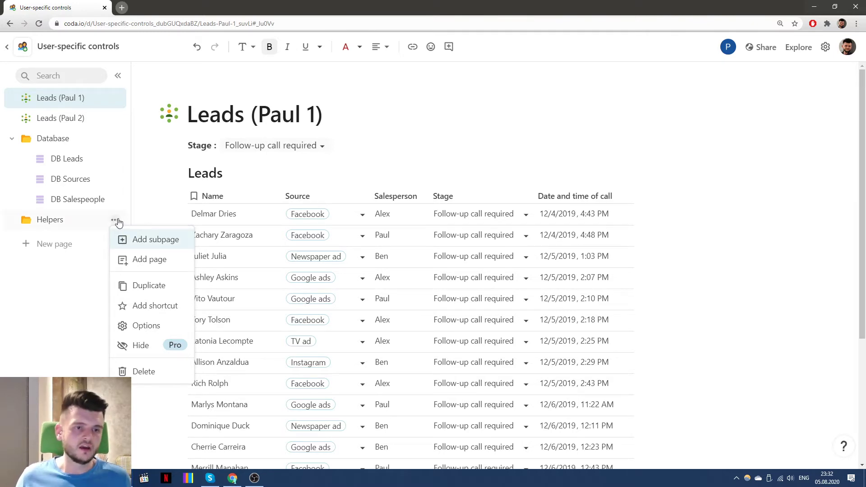
click(130, 260)
drag(50, 240, 72, 228)
click(353, 134)
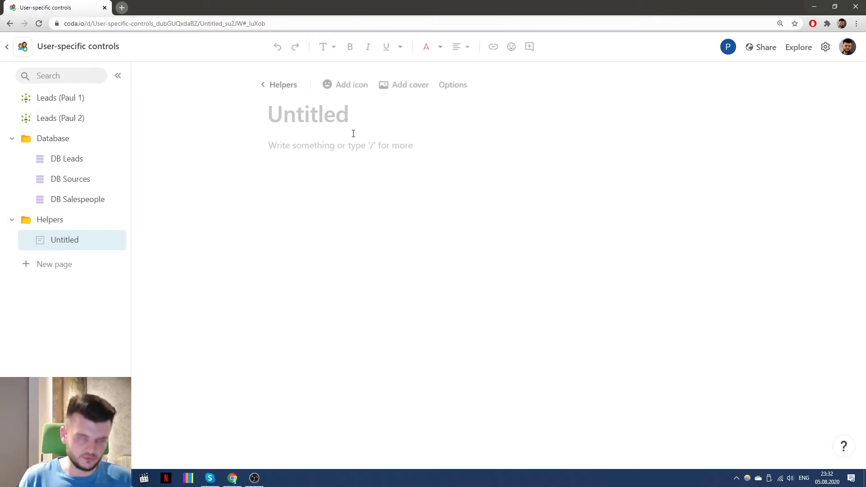
click(453, 85)
click(771, 437)
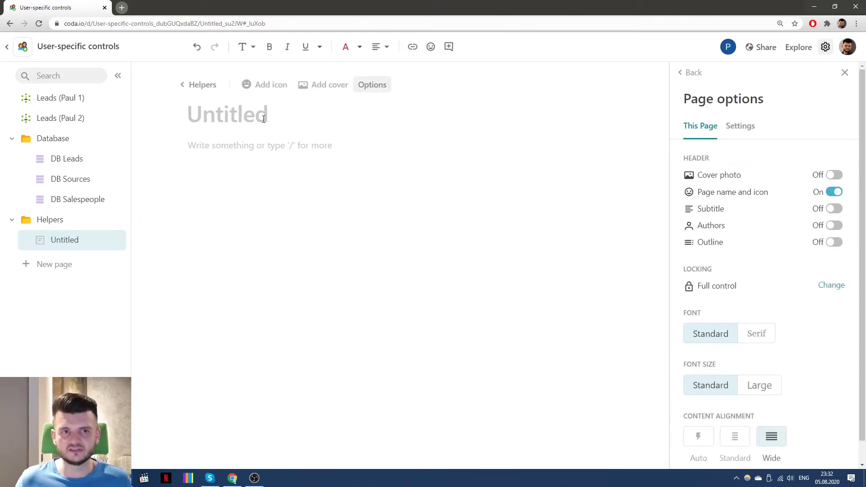
Step: Title the new subpage HLP Flows
click(240, 120)
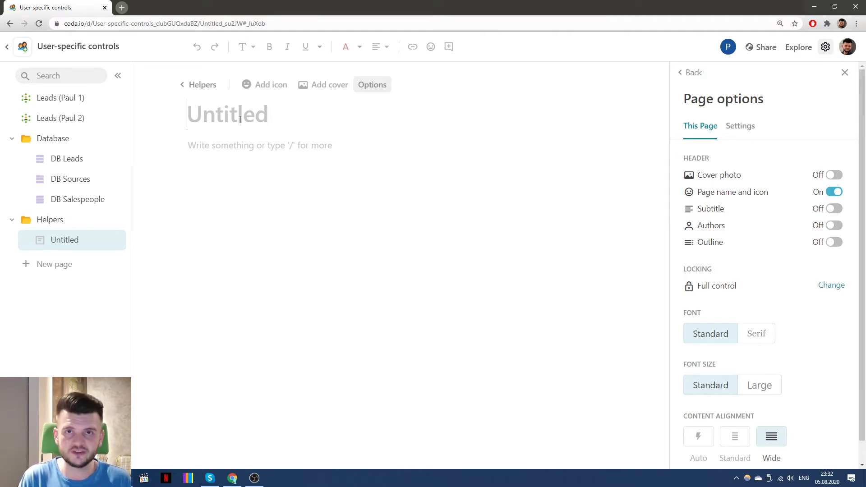
text(HLP)
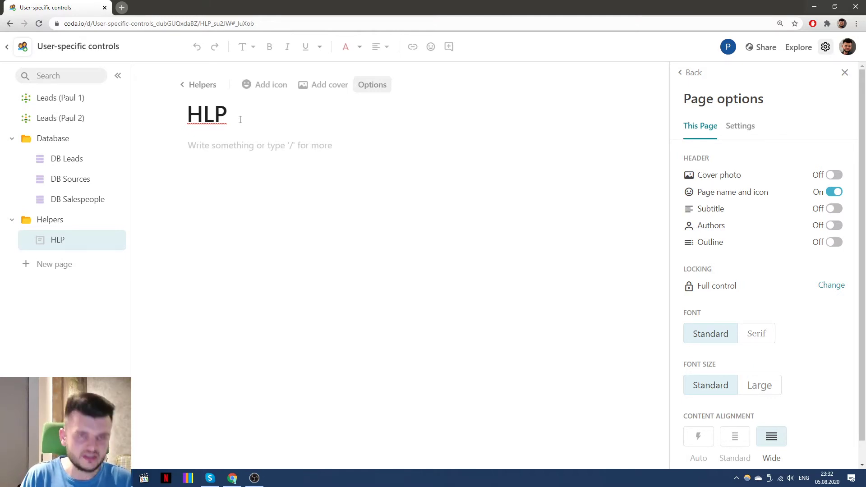
text(Users)
double_click(240, 119)
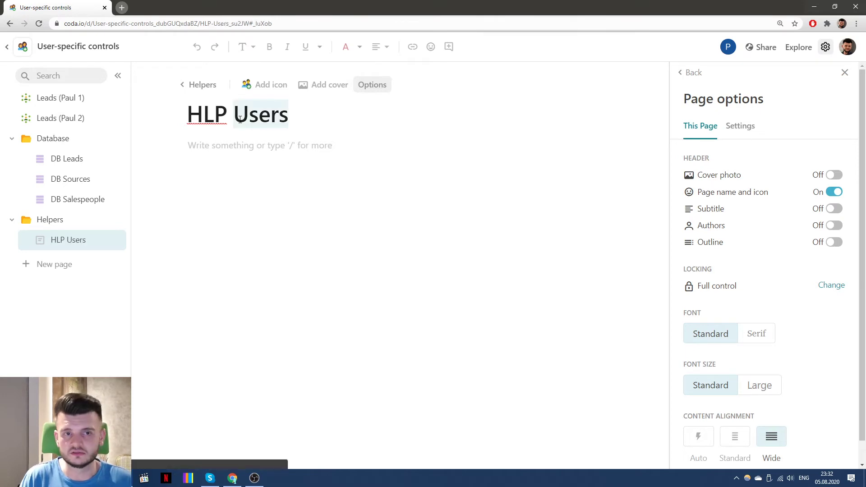
text(Flows)
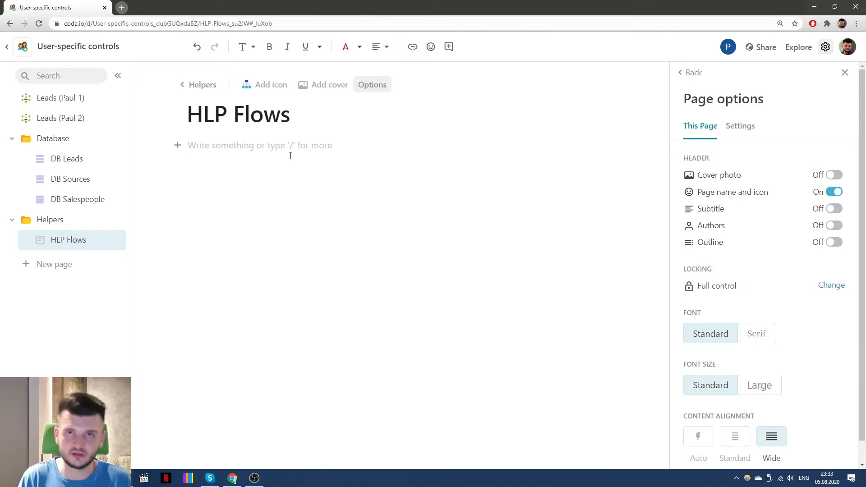
Step: Insert a blank table on the HLP Flows page and name it HLP Flows
text(/ta)
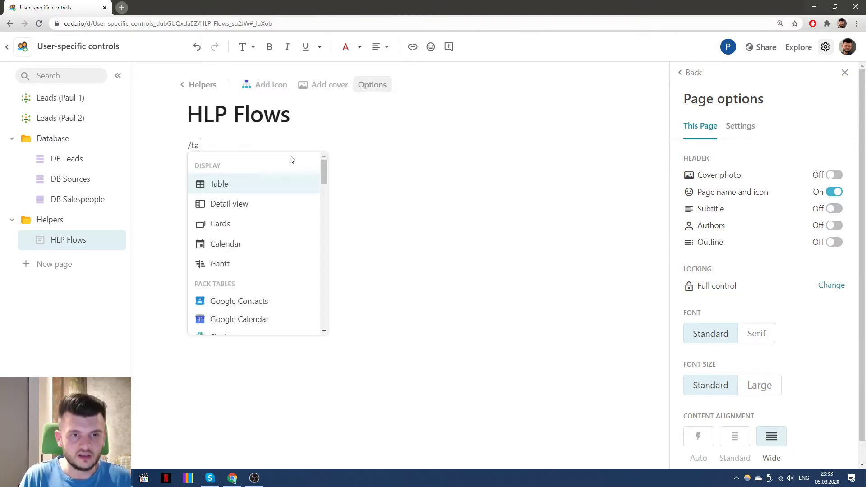
key(Return)
key(Return)
text(HLP Flows)
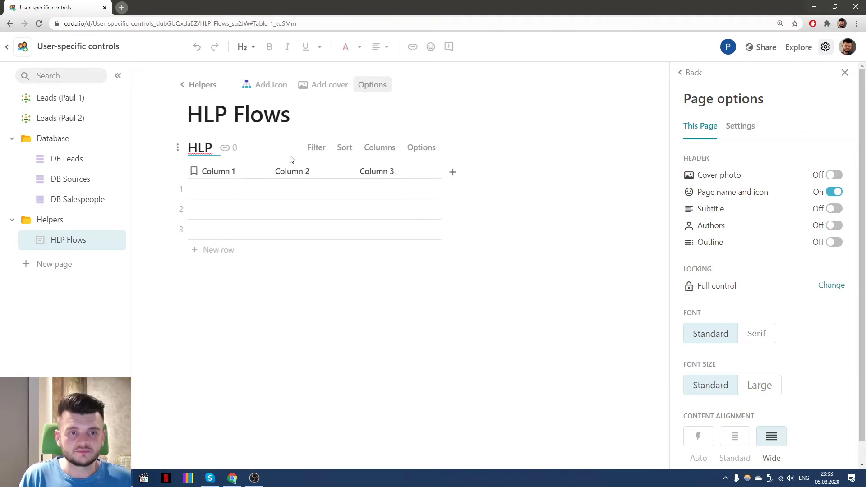
Step: Rename the table's first column to User and change its column type to People
click(256, 176)
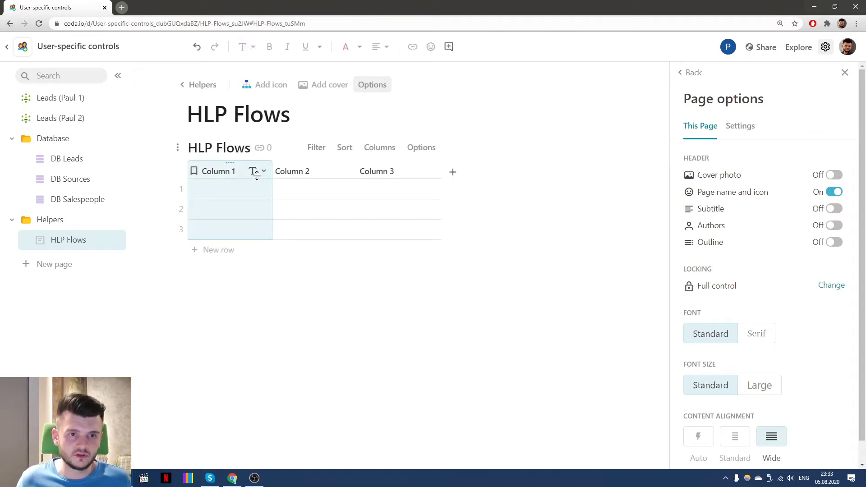
double_click(230, 173)
text(User)
click(228, 185)
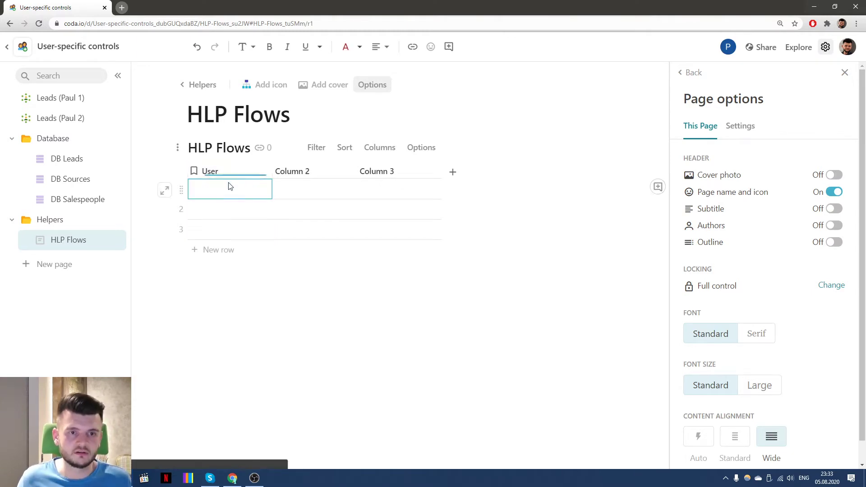
click(255, 171)
click(280, 211)
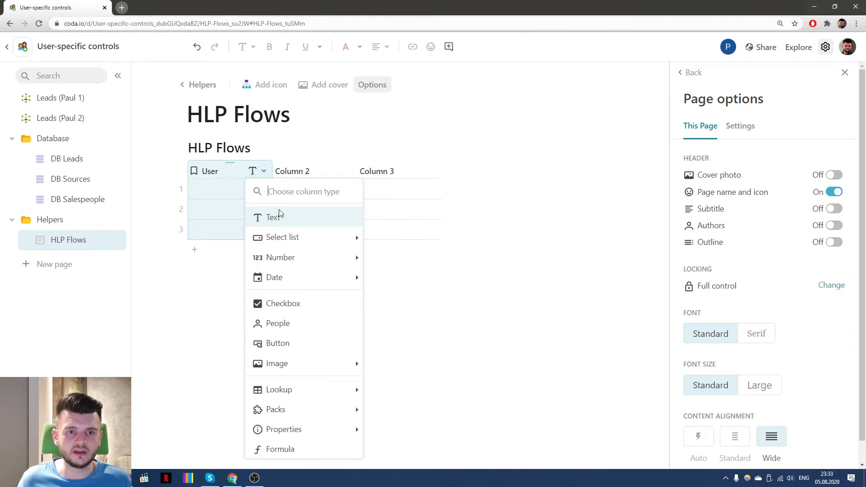
click(306, 325)
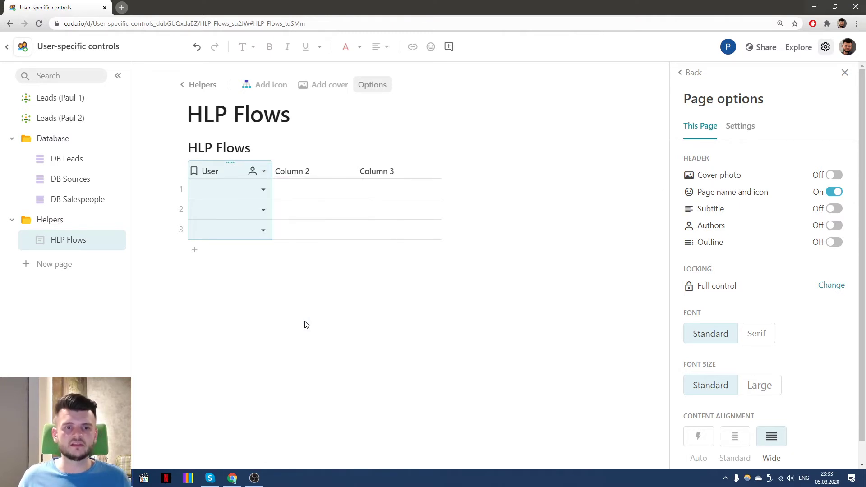
Step: Assign one of the two user accounts to each of the first two rows and delete the empty third row
double_click(244, 194)
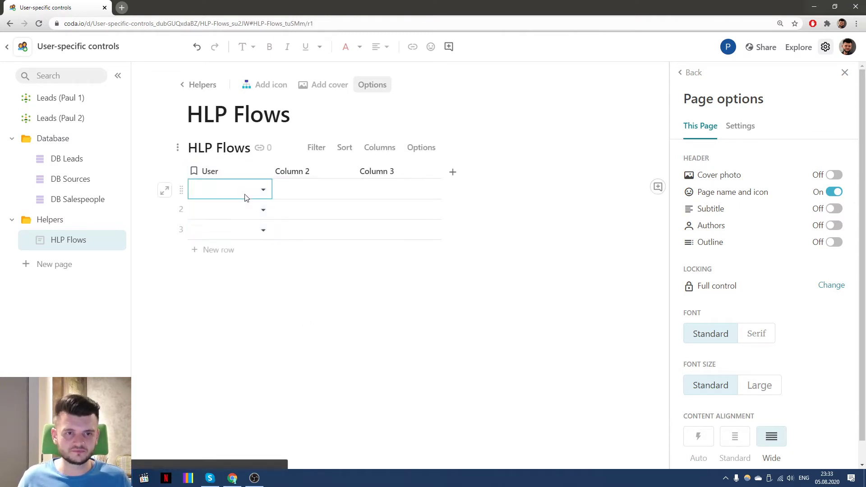
click(243, 203)
click(258, 212)
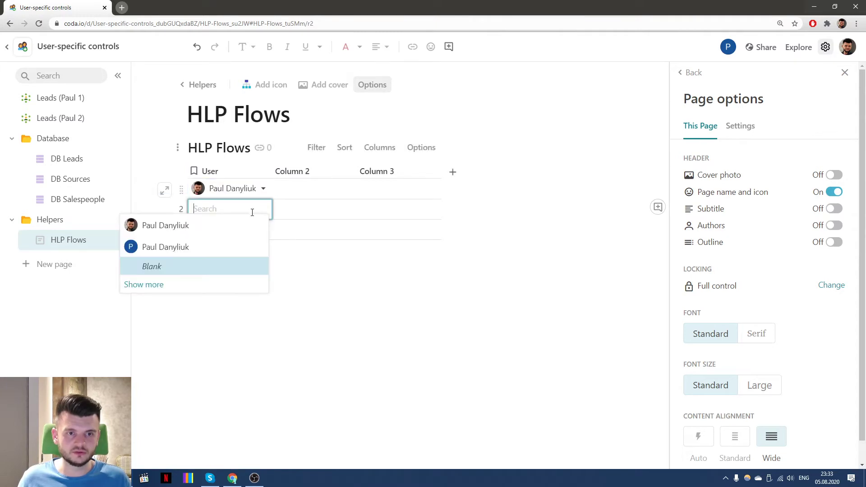
click(218, 248)
click(181, 229)
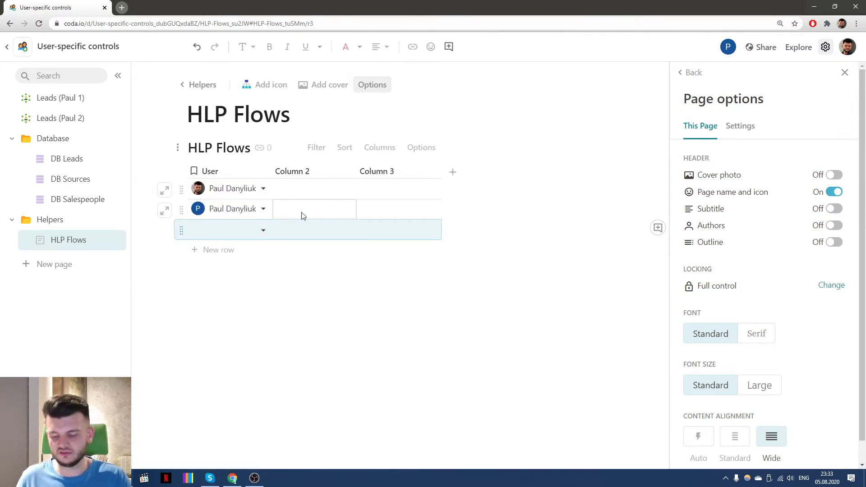
key(Delete)
Step: Check the Stage filter control on the first user's Leads page and return to the HLP Flows page
click(311, 171)
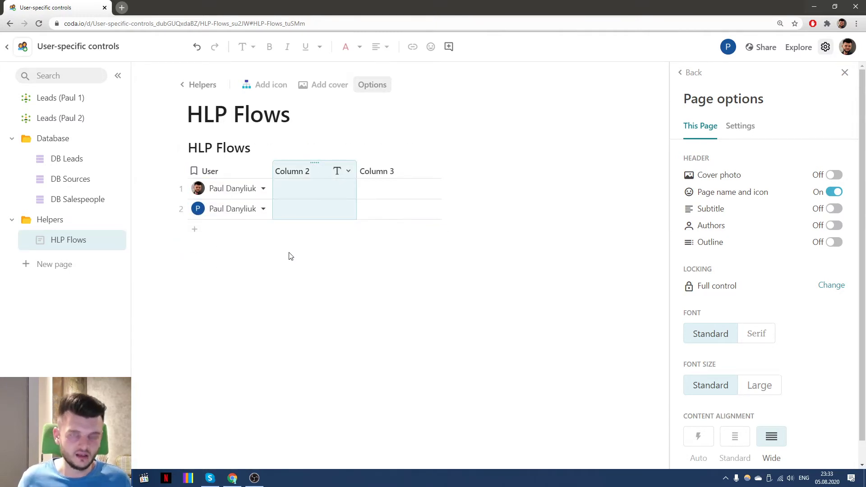
click(337, 171)
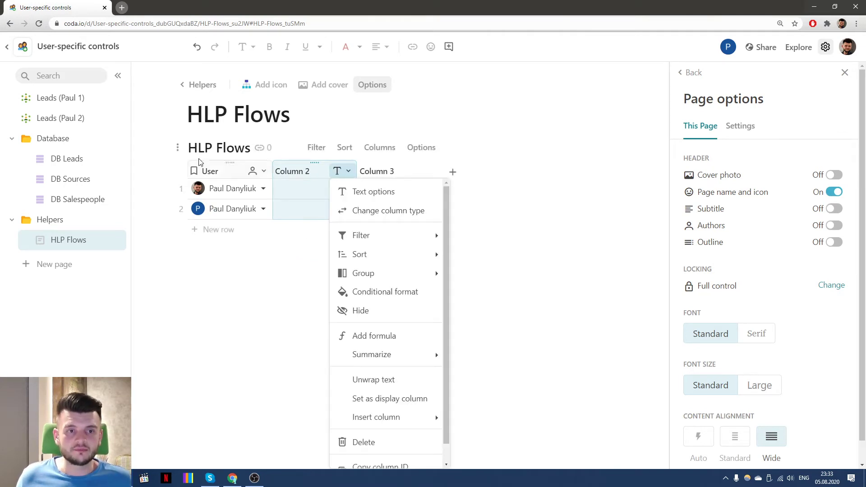
click(66, 100)
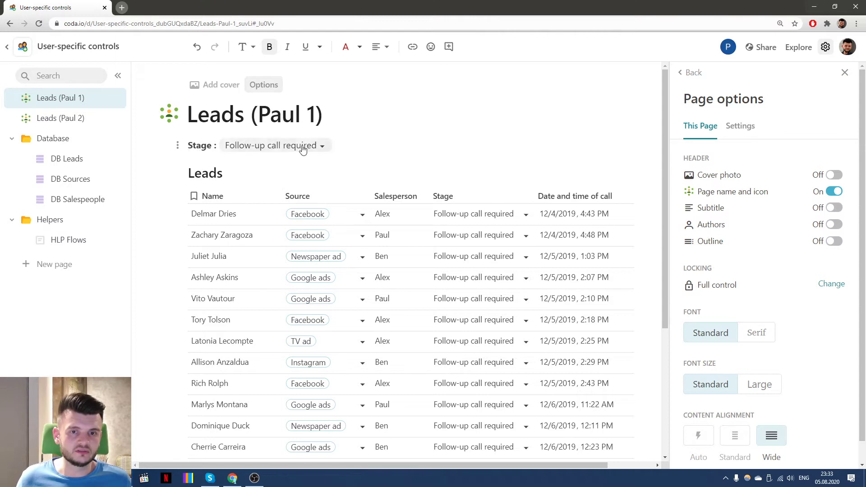
click(230, 147)
click(359, 150)
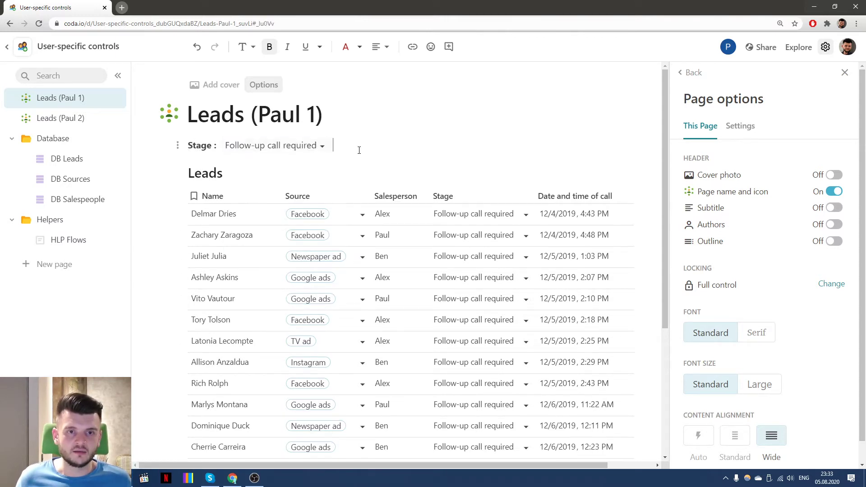
click(67, 239)
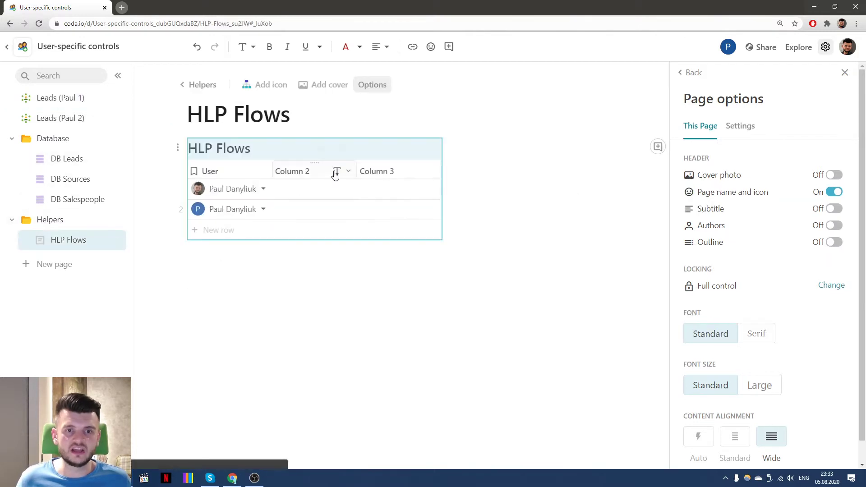
Step: Rename the second column of the HLP Flows table to Stage and change its type to Select list
click(335, 175)
text(Stage)
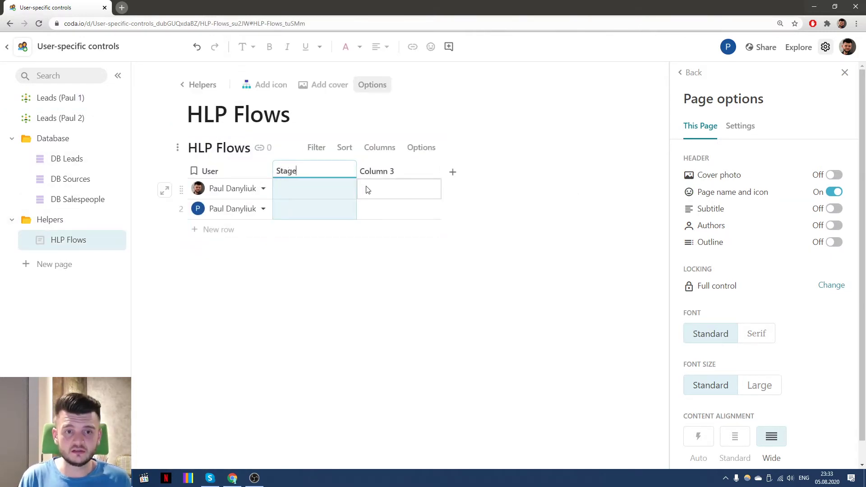
key(Return)
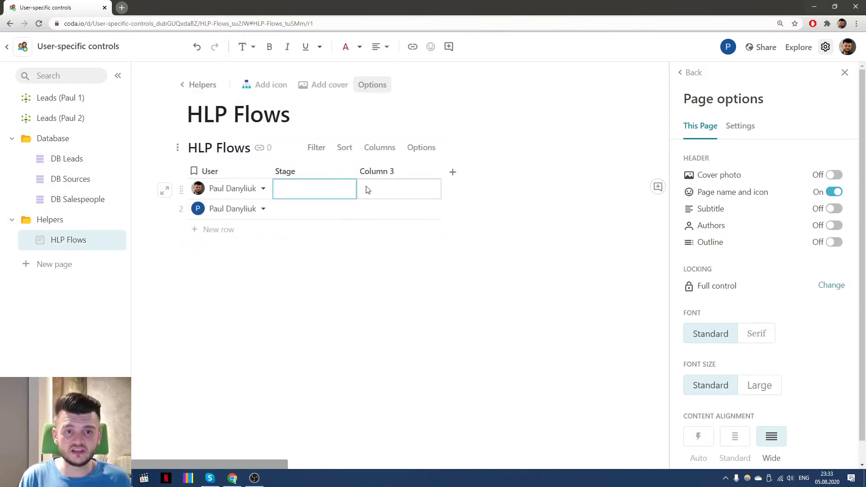
click(348, 171)
click(368, 210)
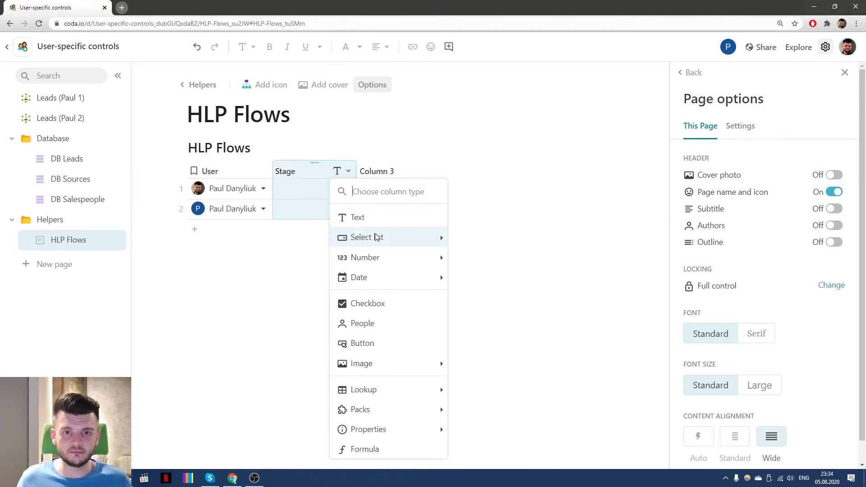
mouse_move(406, 237)
click(477, 236)
Step: Define the Stage column's selectable items with the formula DB Leads.Stage.Unique()
click(518, 228)
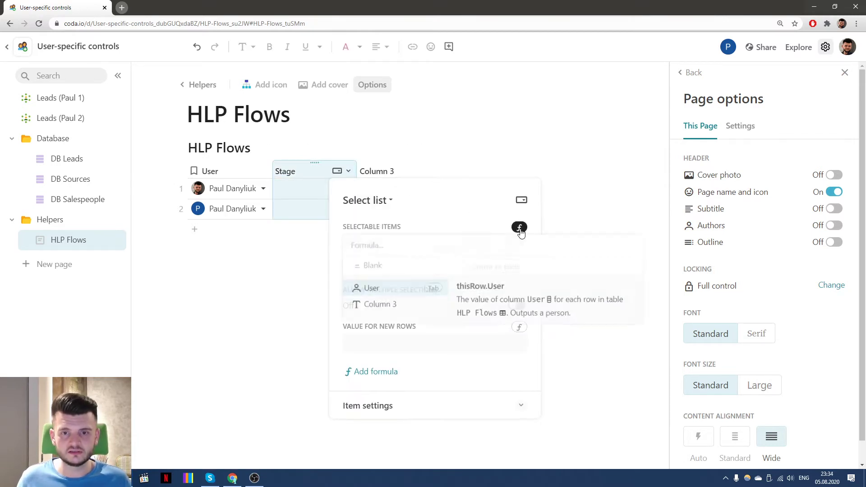
text(DB)
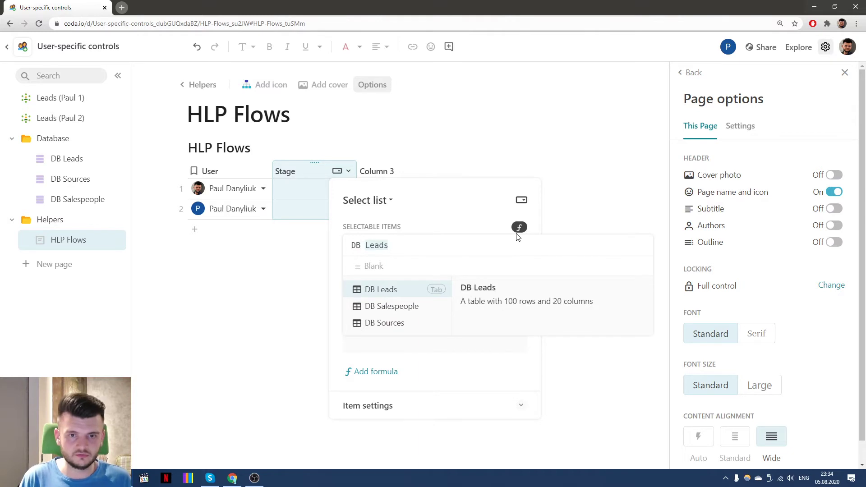
key(Tab)
text(.sta)
key(Tab)
text(.)
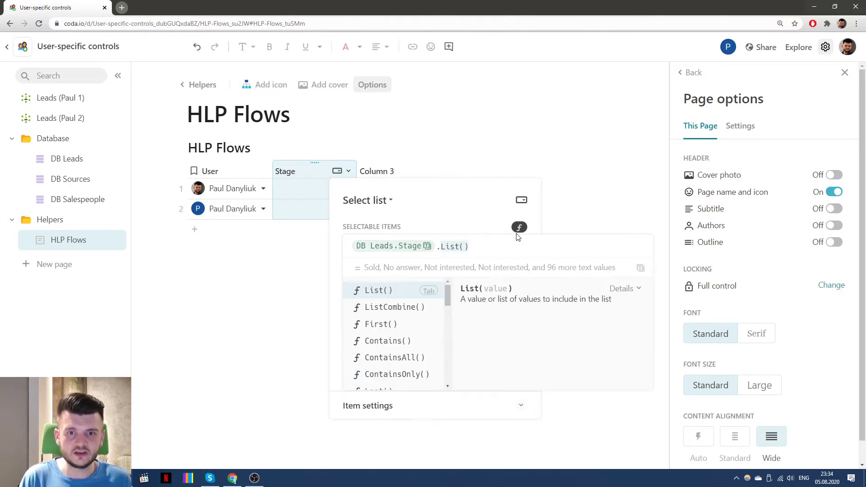
text(uni)
key(Tab)
key(Return)
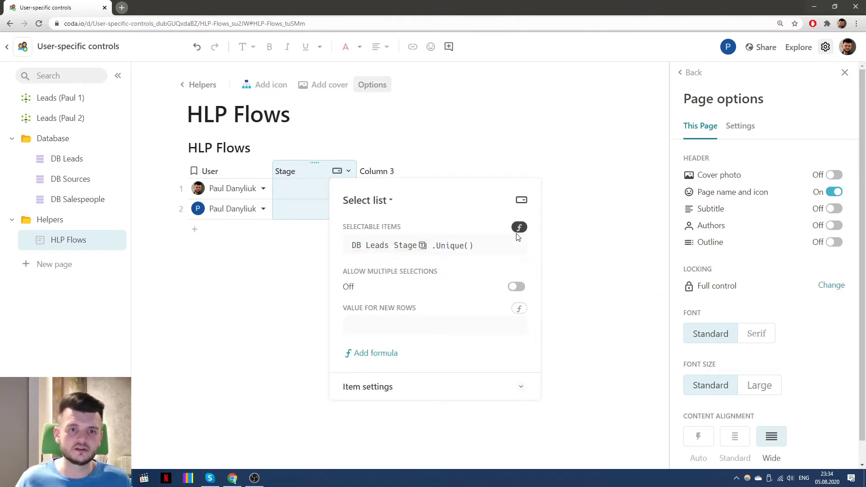
Step: Check the Stage choices in the first row and allow multiple selections for the Stage column
click(331, 193)
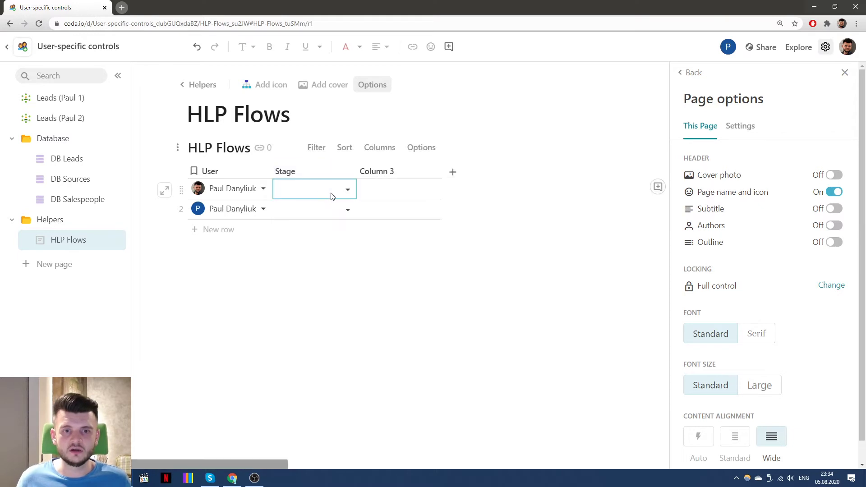
click(334, 192)
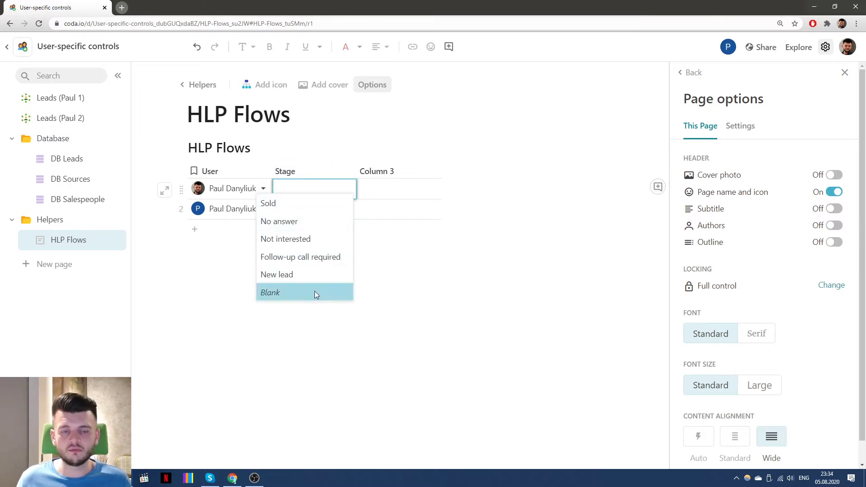
click(349, 171)
click(379, 191)
click(515, 287)
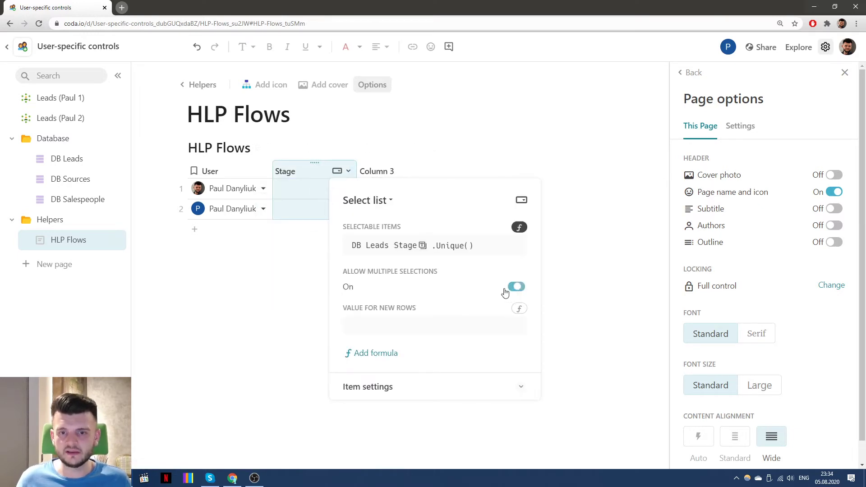
Step: Test multiple selection in the first row's Stage cell of HLP Flows by picking Sold and No answer and clearing both
double_click(298, 188)
click(330, 175)
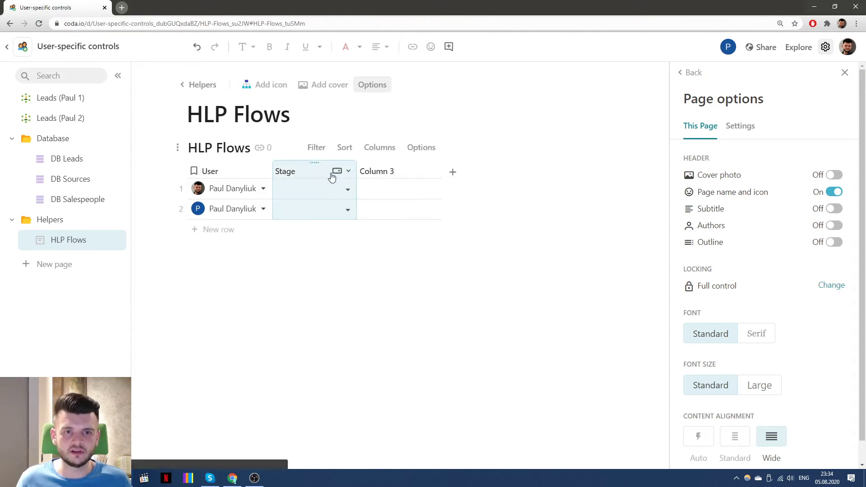
click(337, 174)
click(379, 193)
double_click(303, 189)
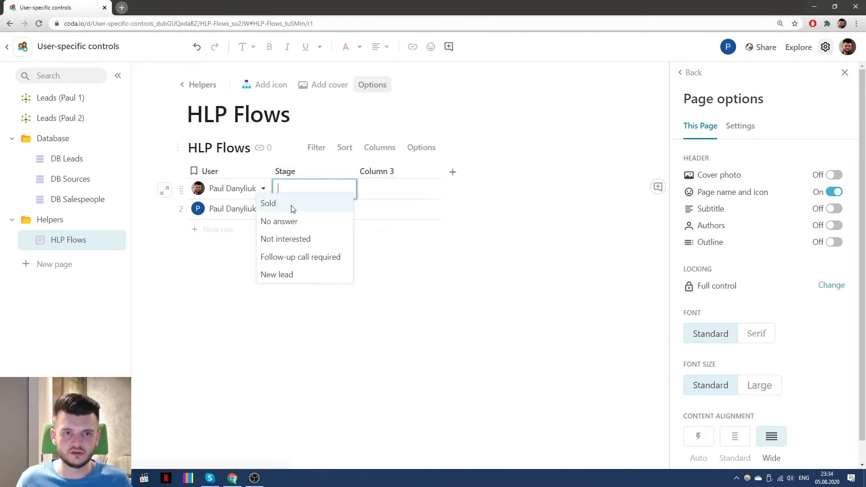
click(271, 204)
click(284, 222)
click(293, 228)
click(300, 209)
click(389, 190)
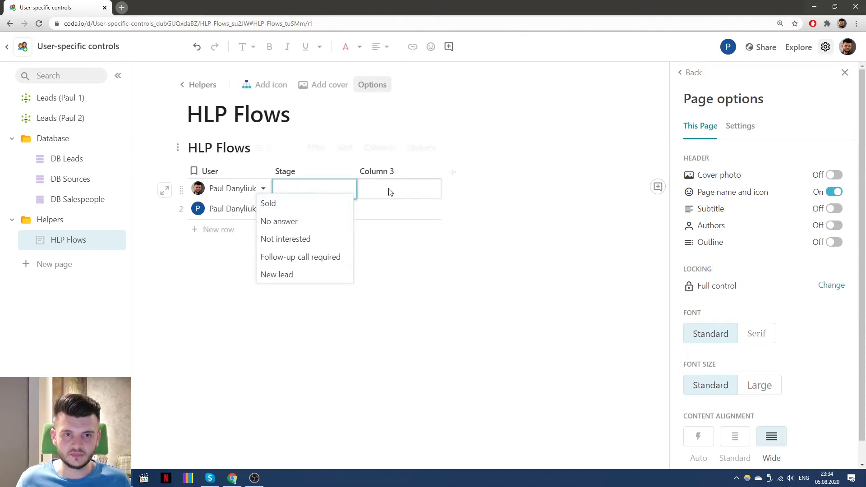
click(371, 166)
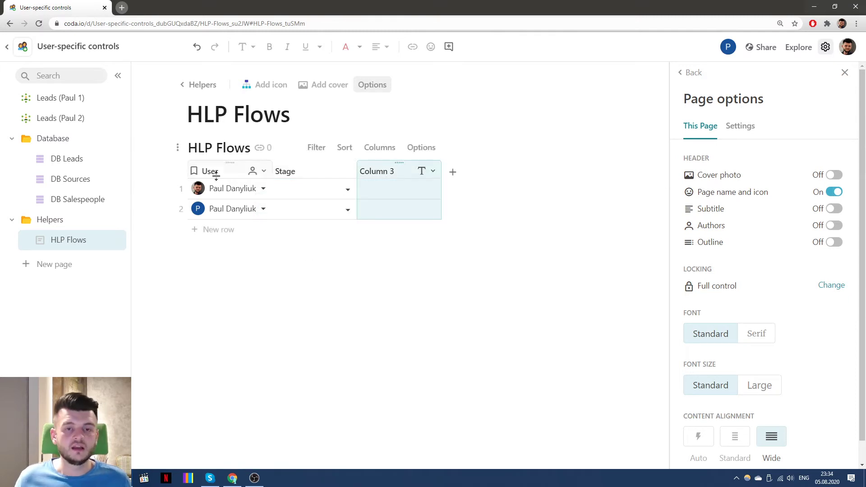
Step: Replace the Stage filter control on the first user's Leads page with a view of the HLP Flows table
click(63, 98)
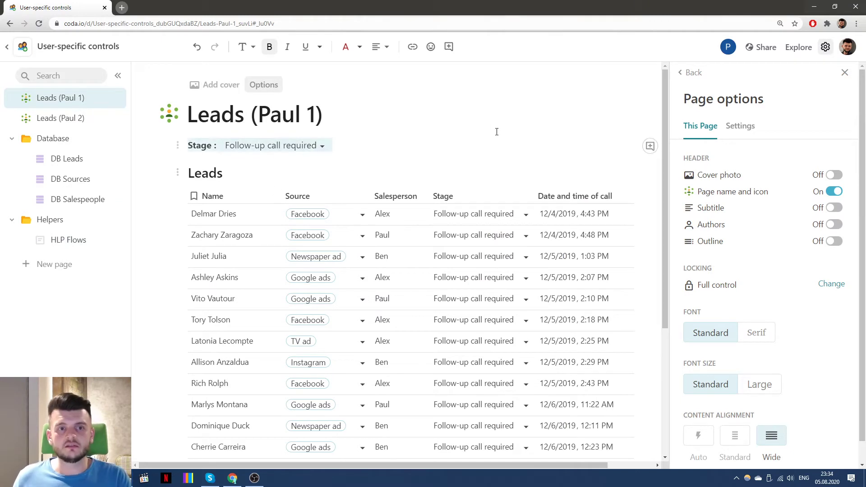
click(845, 72)
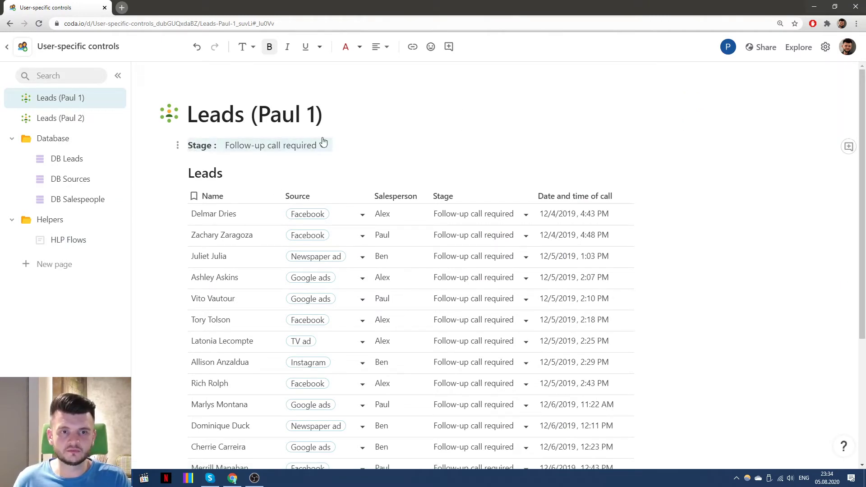
key(BackSpace)
text(/)
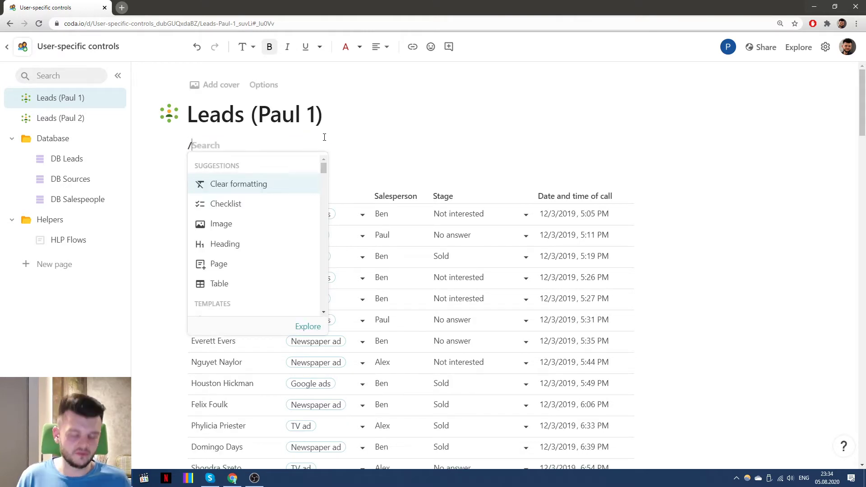
text(HL)
key(Return)
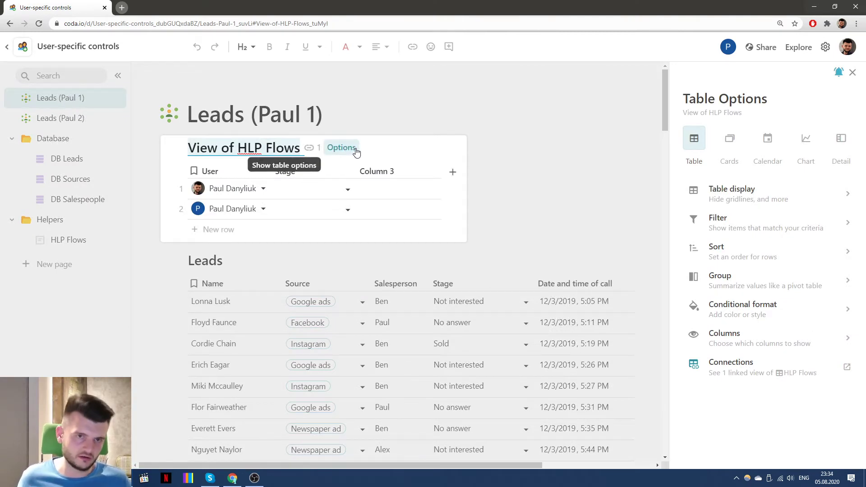
click(518, 150)
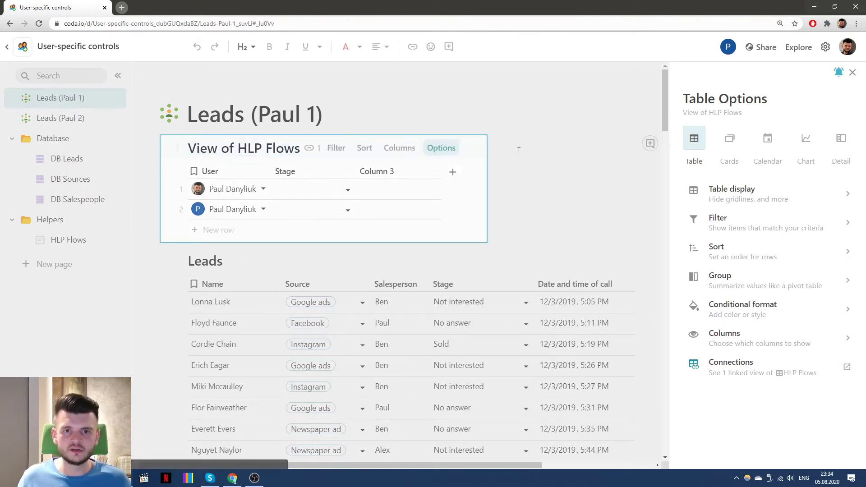
Step: Hide the HLP Flows view's title and turn off its column headers, gridlines and add row button
click(177, 148)
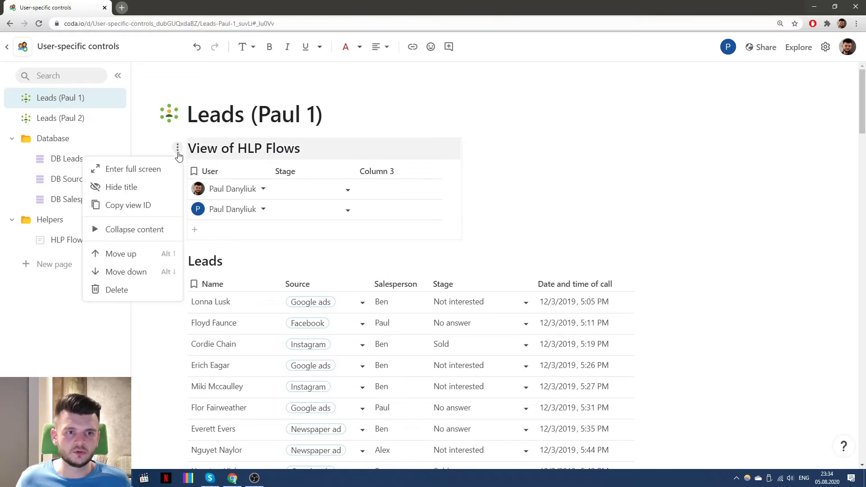
click(150, 196)
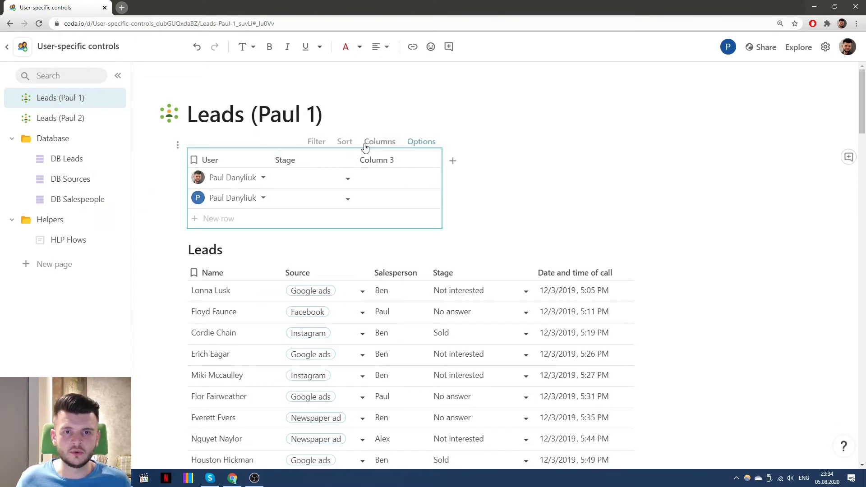
click(421, 142)
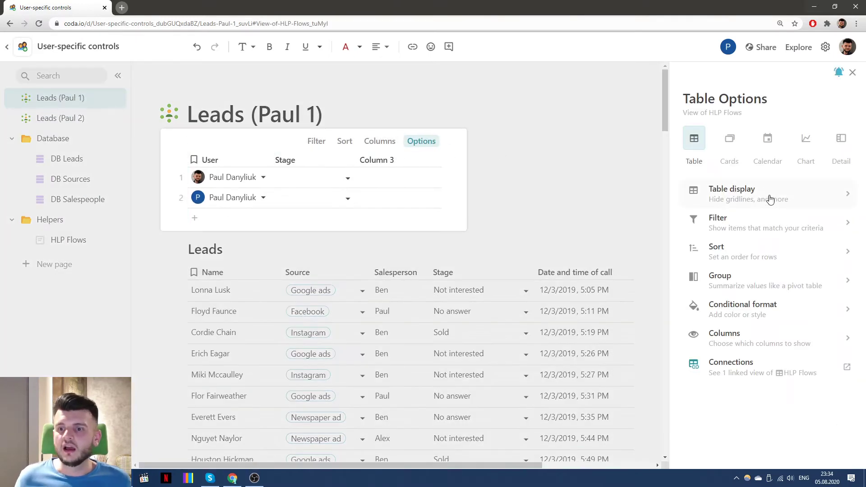
click(790, 196)
click(840, 136)
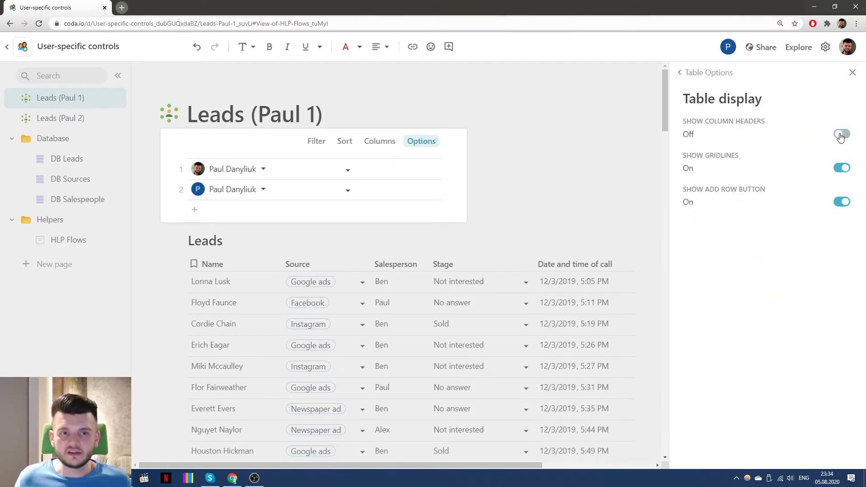
click(843, 173)
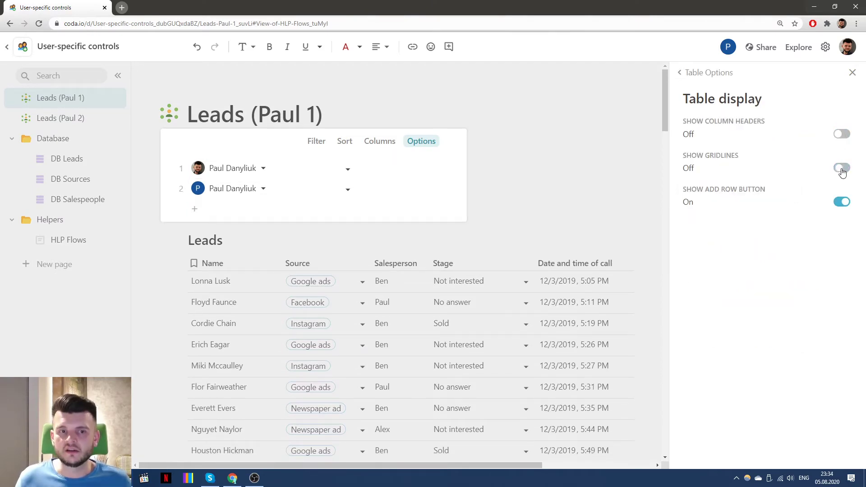
click(837, 206)
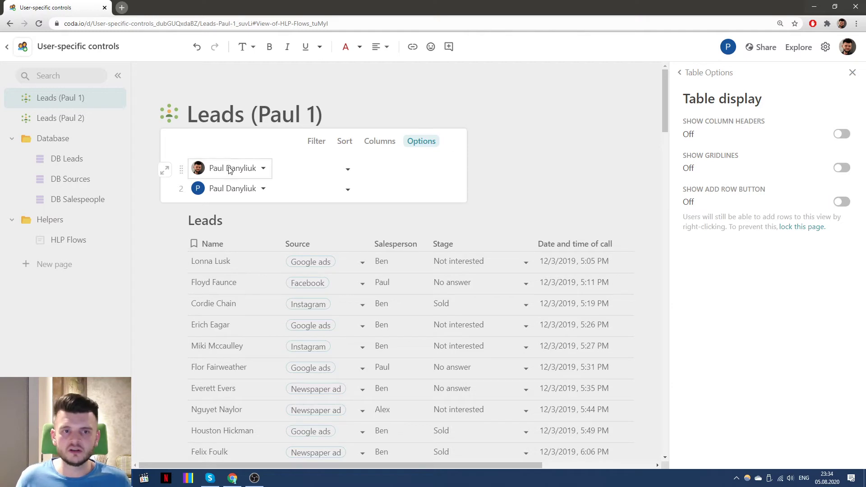
Step: Filter the HLP Flows view to the current user's row with the formula User = User()
click(318, 142)
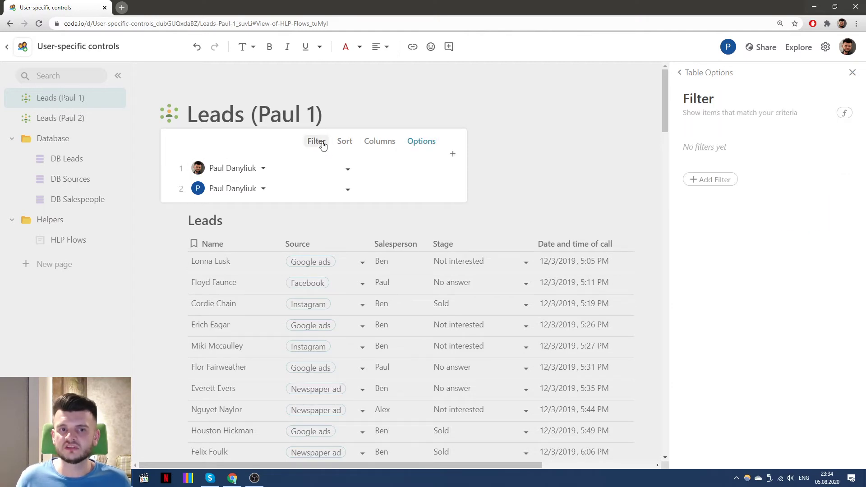
click(712, 178)
click(717, 265)
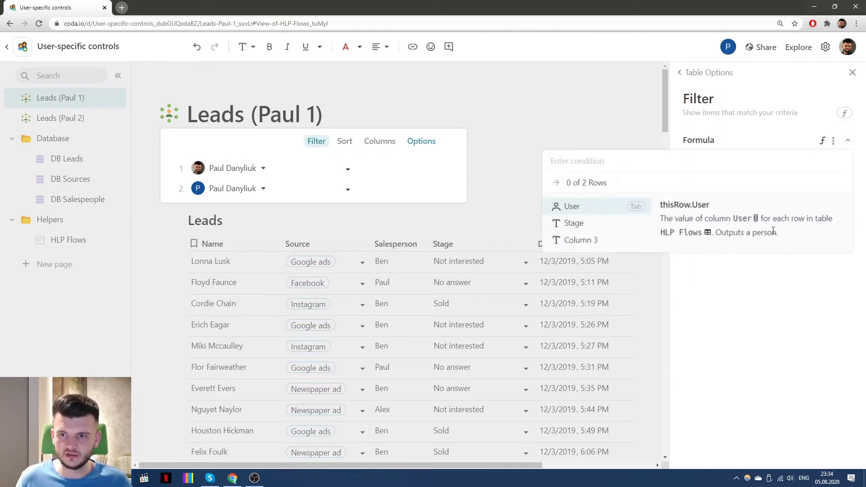
text(User)
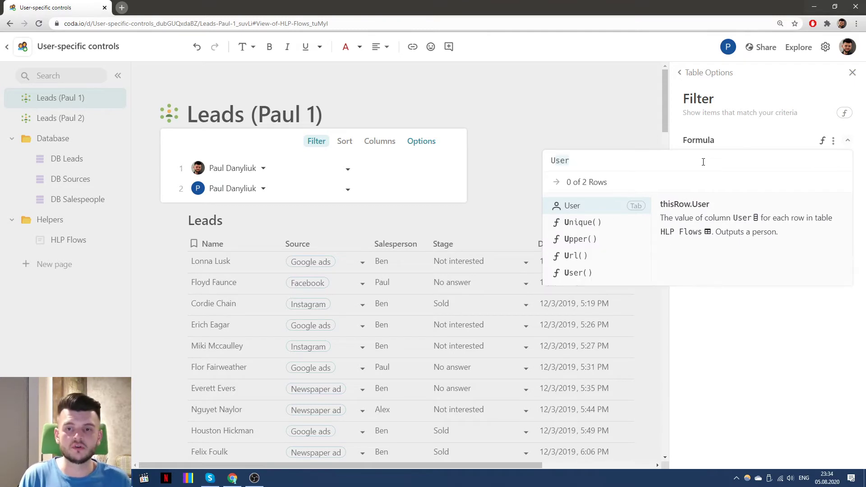
key(Tab)
text(= User)
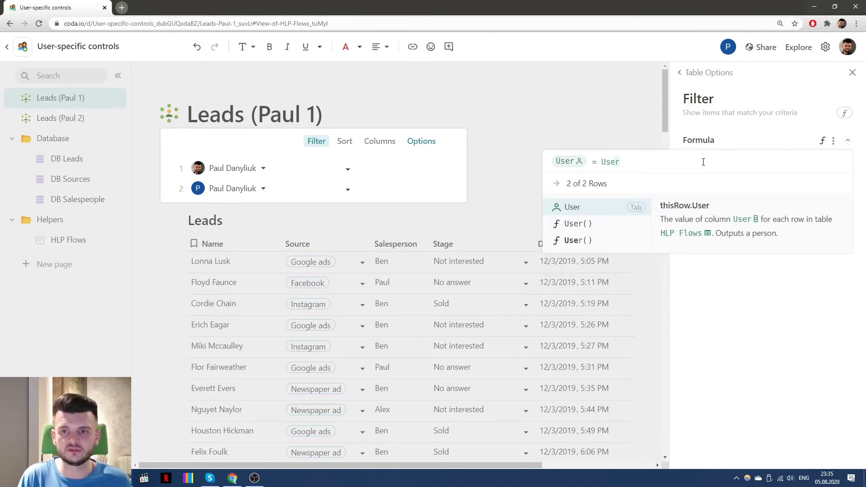
text(())
key(Return)
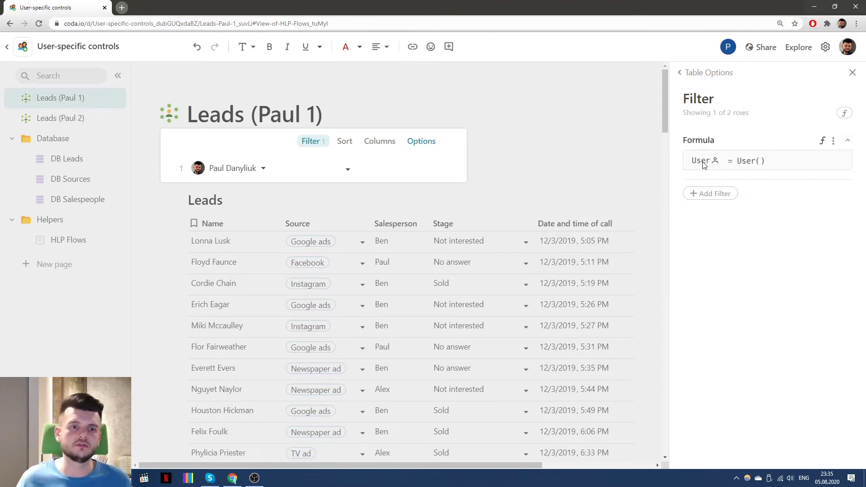
click(852, 72)
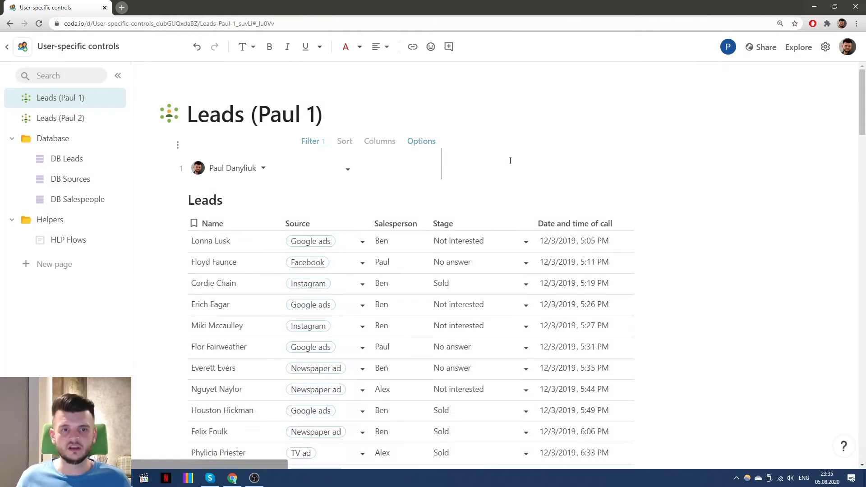
Step: Compare the Leads page in both users' windows and select Sold and No answer as the first user's Stage
click(843, 12)
click(501, 102)
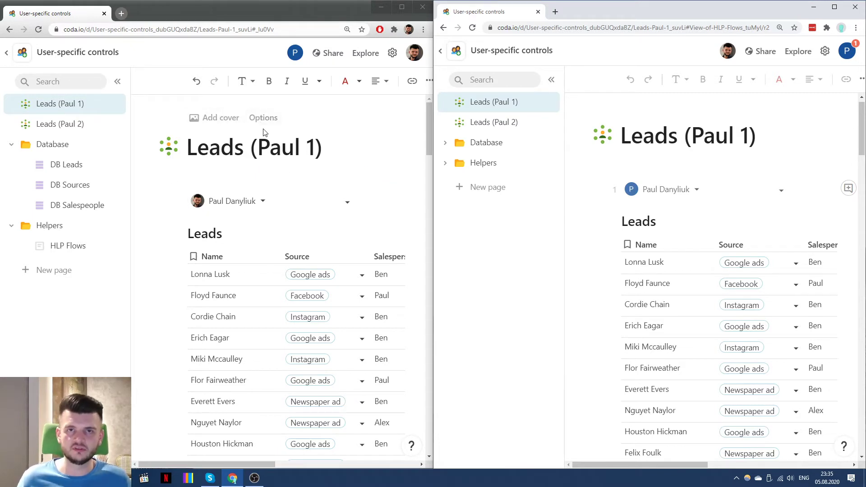
mouse_move(656, 191)
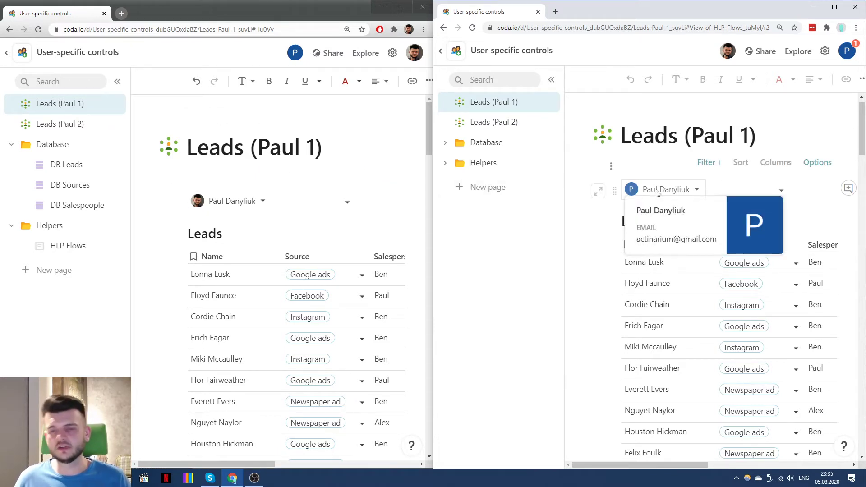
click(339, 203)
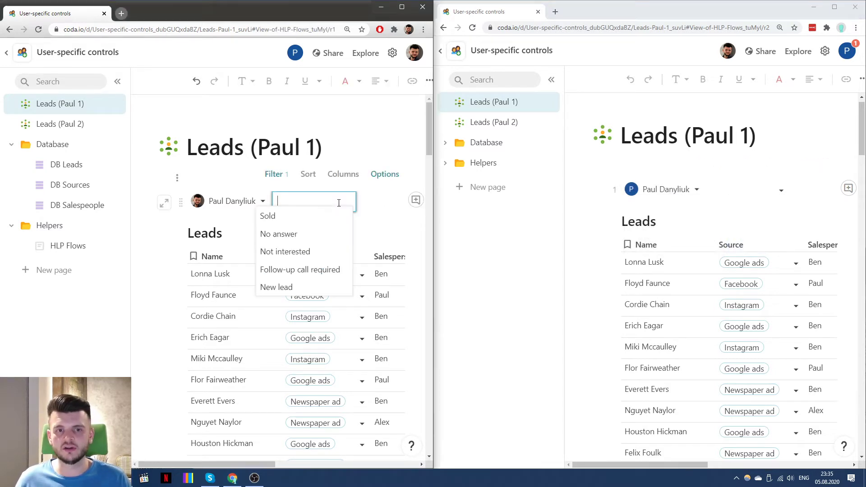
click(318, 217)
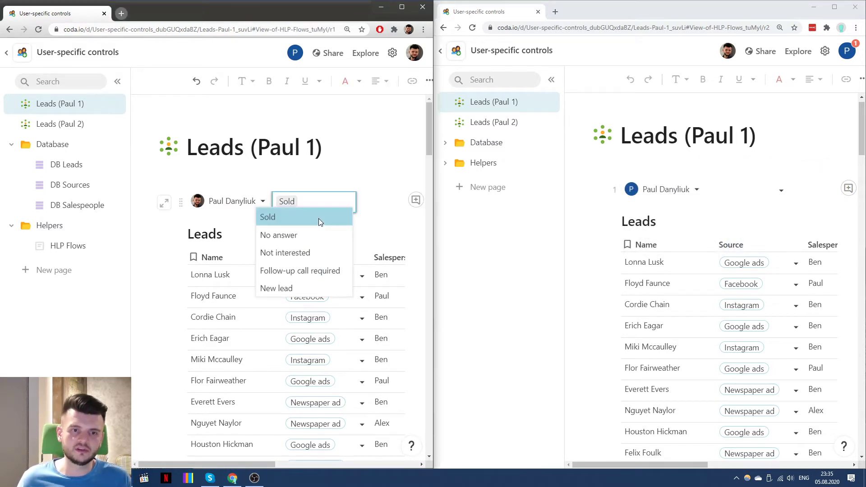
click(309, 241)
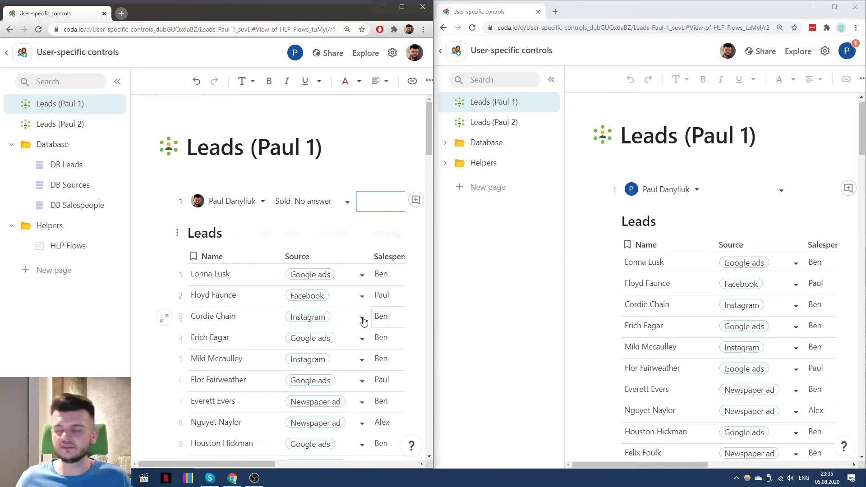
Step: Select Not interested and Follow-up call required as the Stage in the second user's window
click(761, 192)
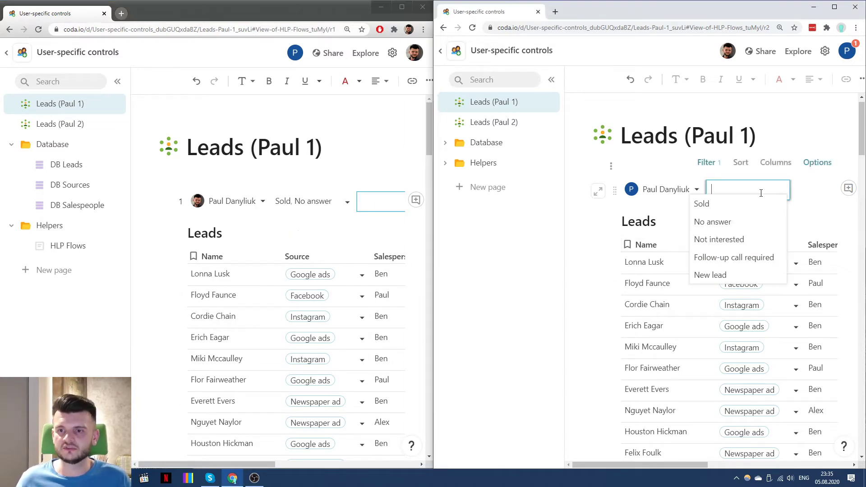
click(719, 239)
click(734, 257)
key(Escape)
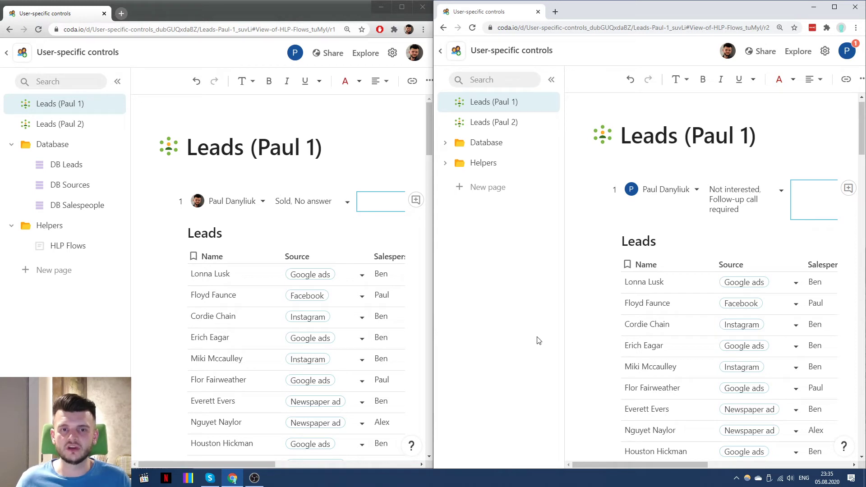
mouse_move(354, 183)
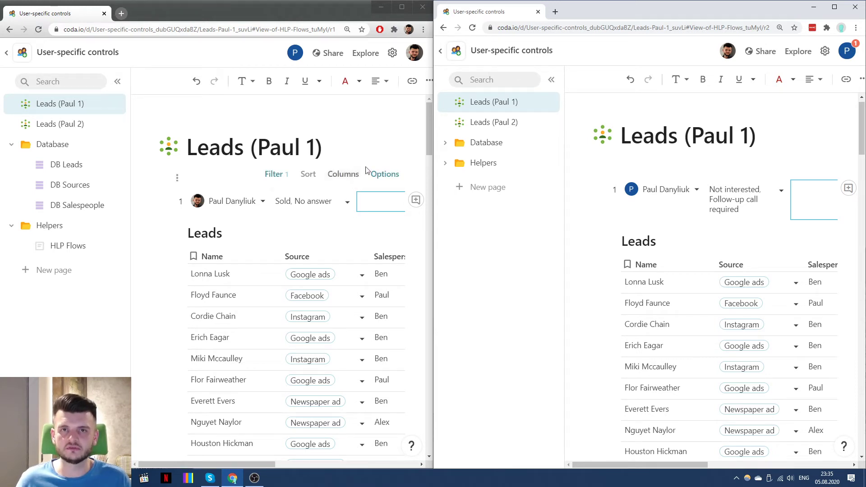
Step: Maximize the first user's window and hide the User column and Column 3 in the HLP Flows view
click(402, 7)
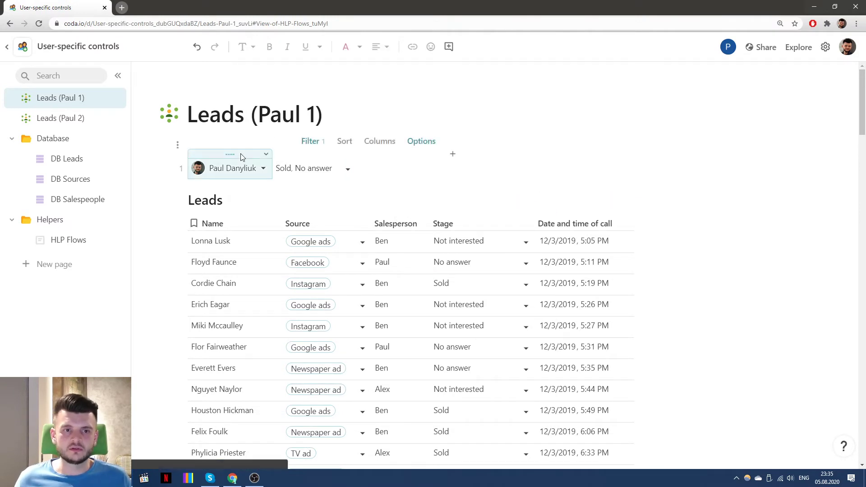
click(240, 157)
click(266, 285)
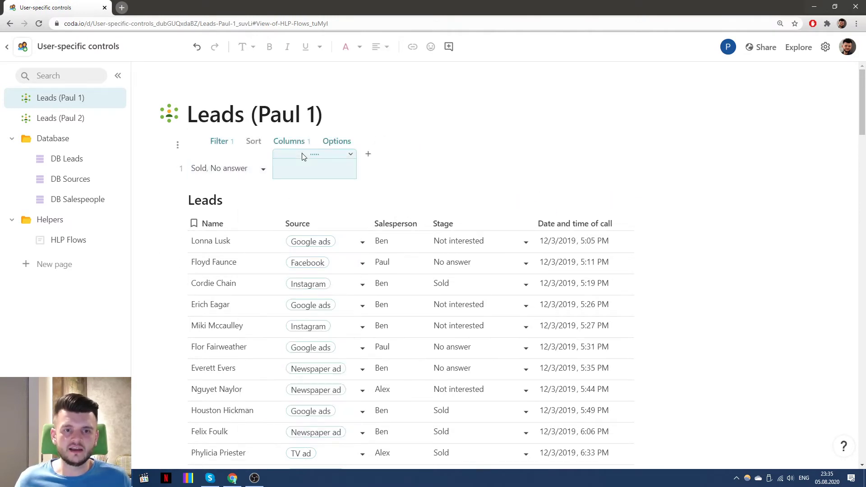
click(302, 156)
click(316, 285)
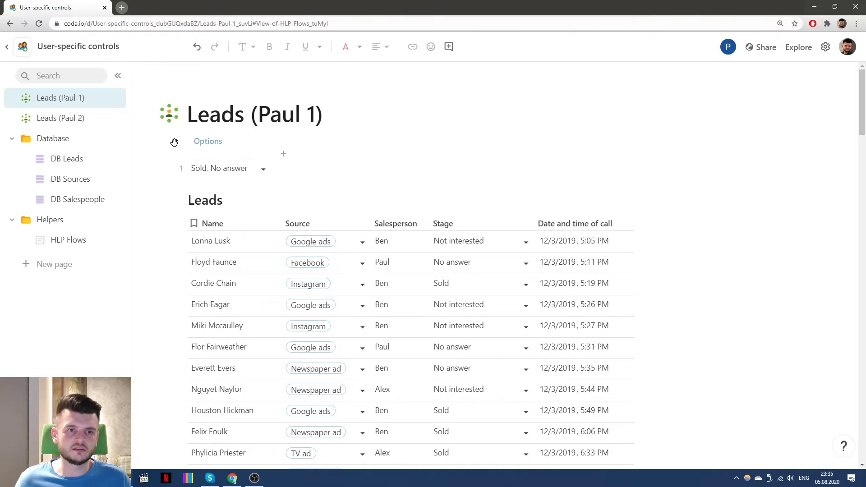
Step: Turn on column headers for the HLP Flows view on the Leads page
click(208, 142)
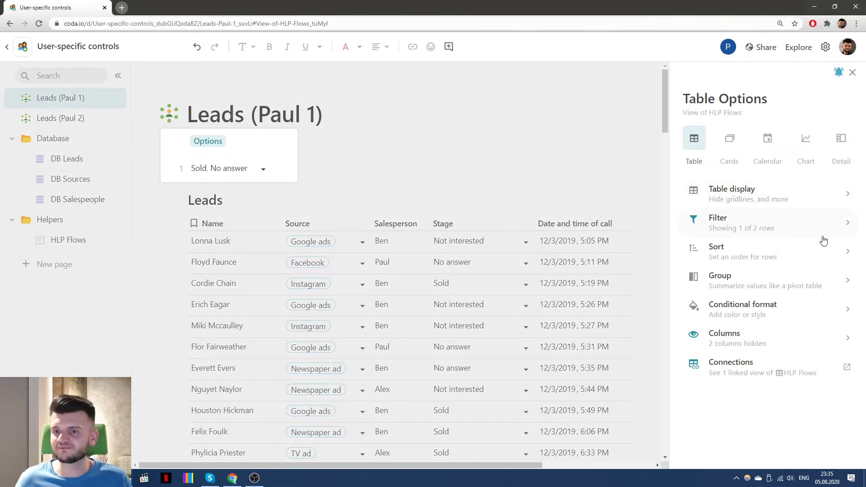
click(803, 201)
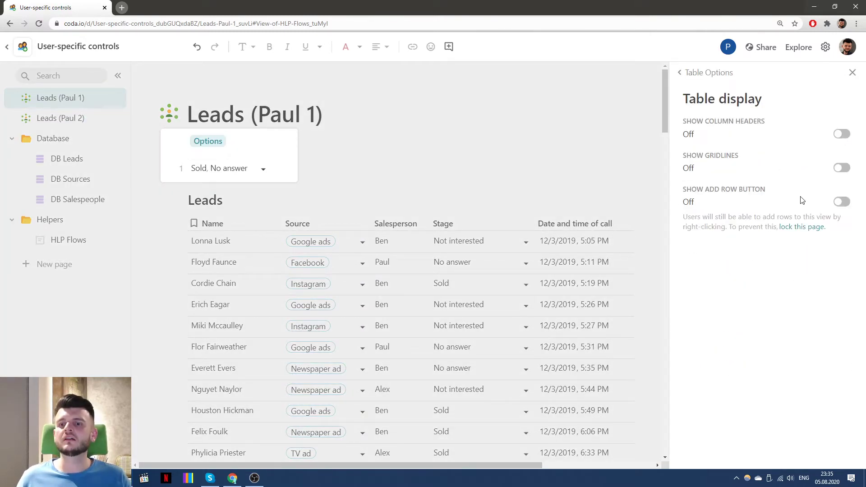
click(842, 134)
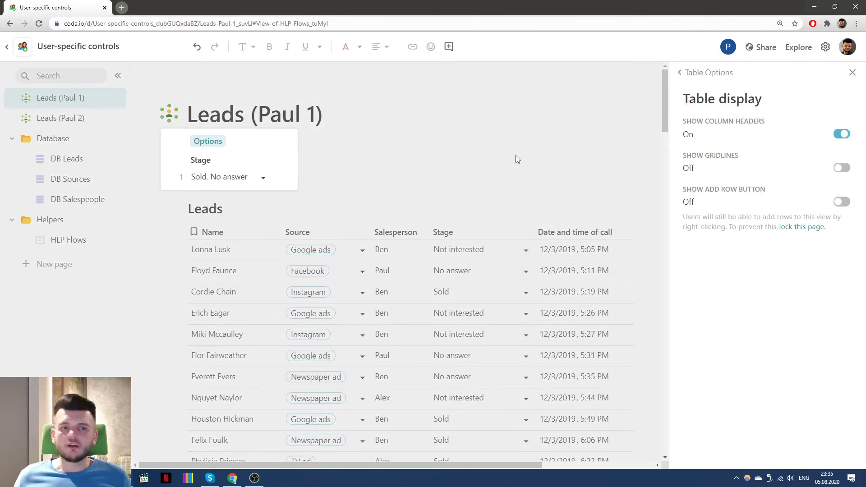
Step: Close the display options of the HLP Flows view on the first user's Leads page
click(206, 164)
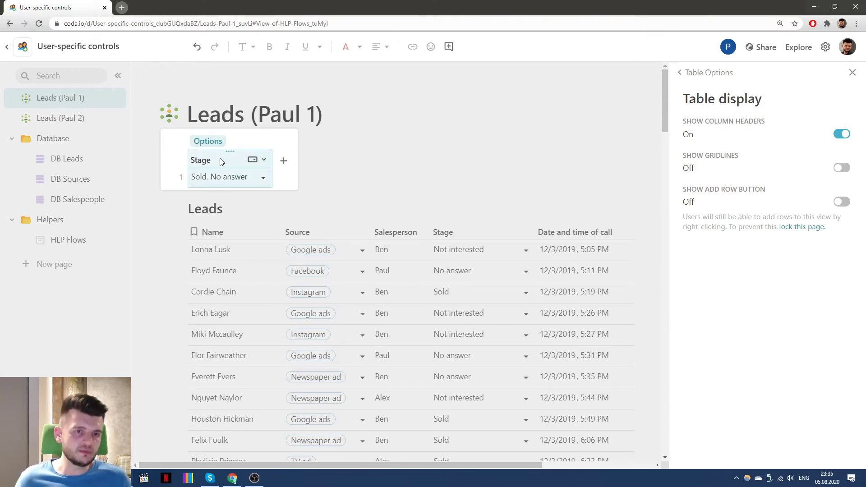
click(361, 159)
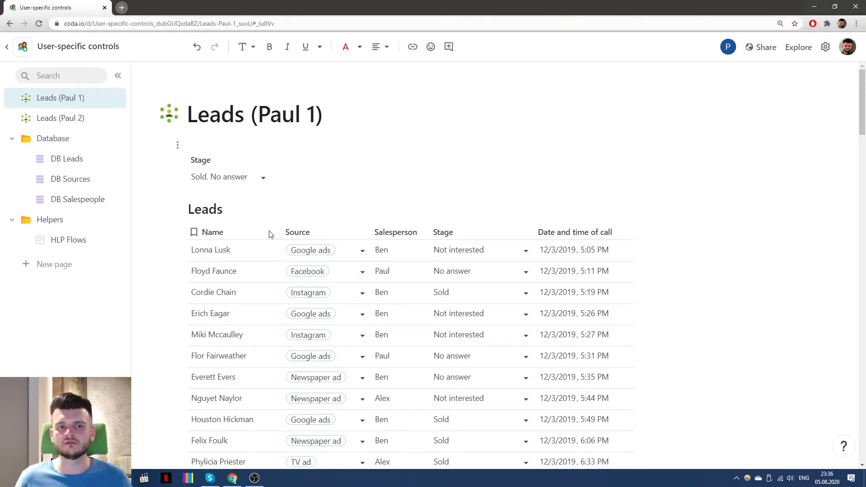
Step: Add a conditional format rule with the formula true to the HLP Flows table, giving all columns a light grey-blue background
click(78, 240)
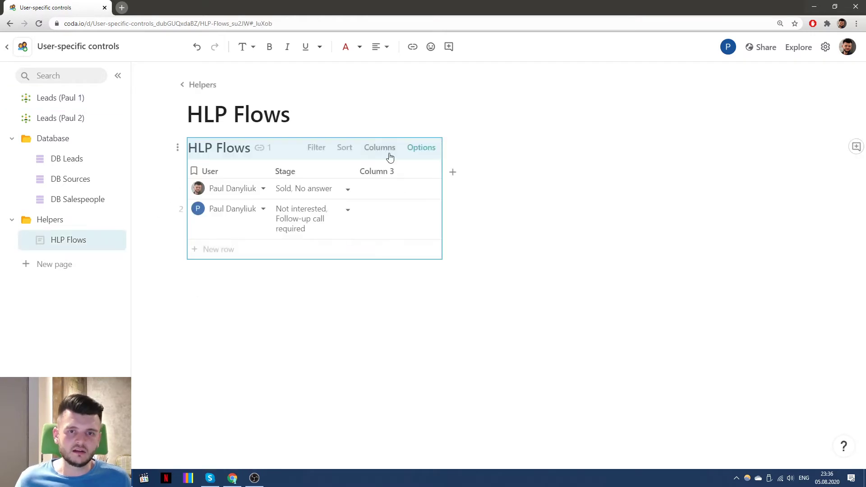
click(411, 149)
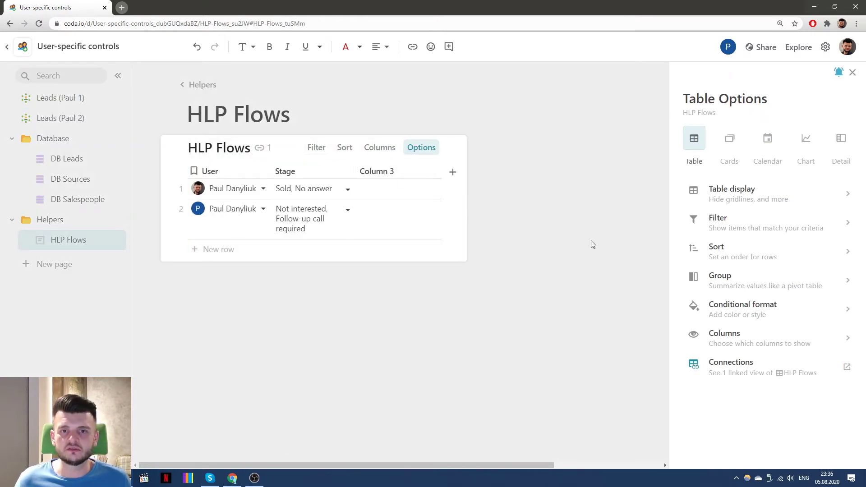
click(767, 311)
click(718, 178)
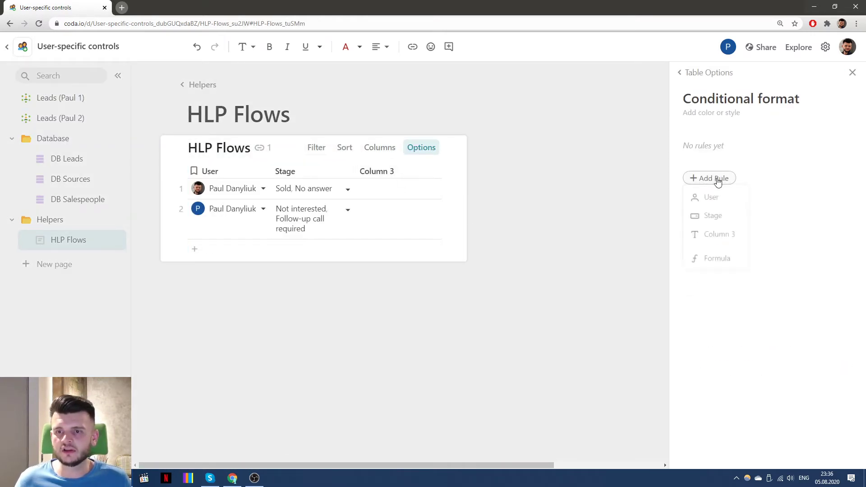
click(721, 265)
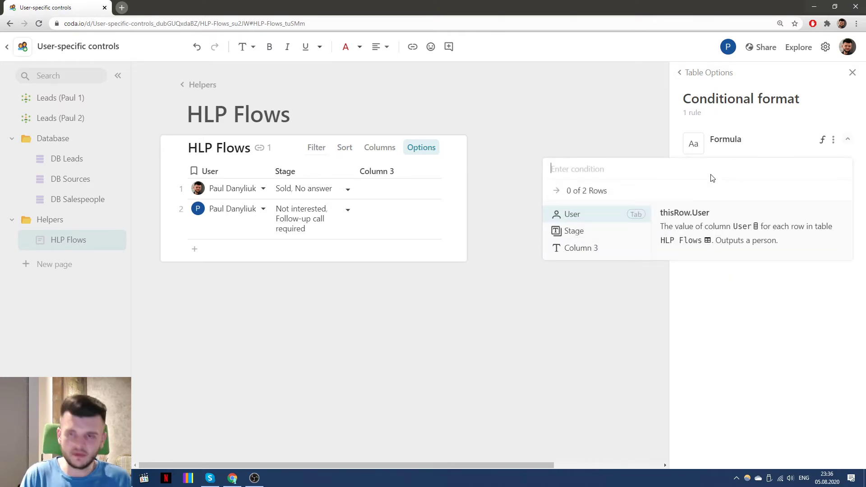
text(truye)
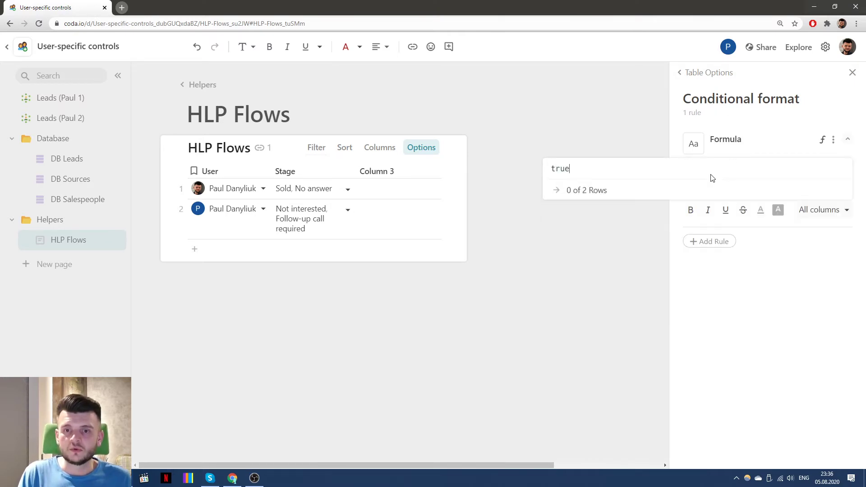
key(Return)
click(778, 209)
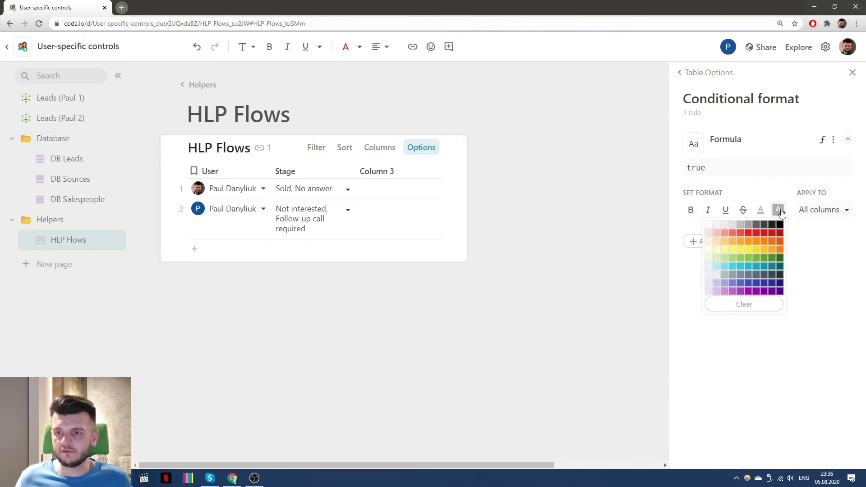
click(711, 280)
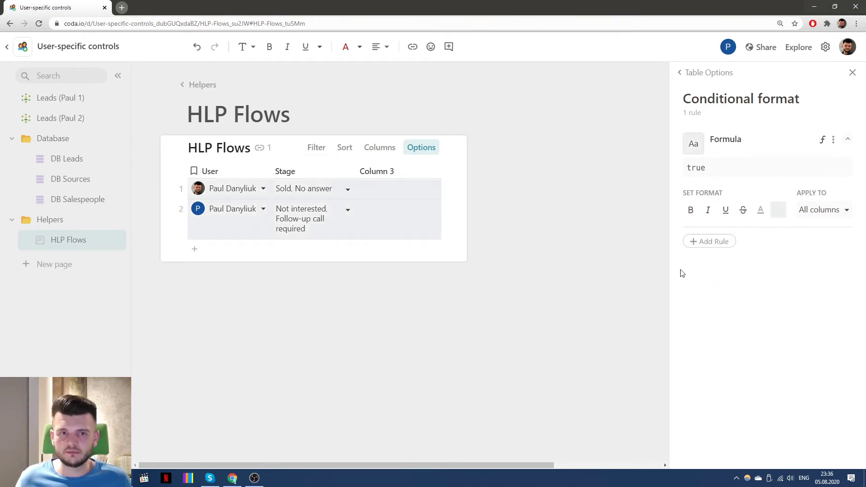
click(546, 194)
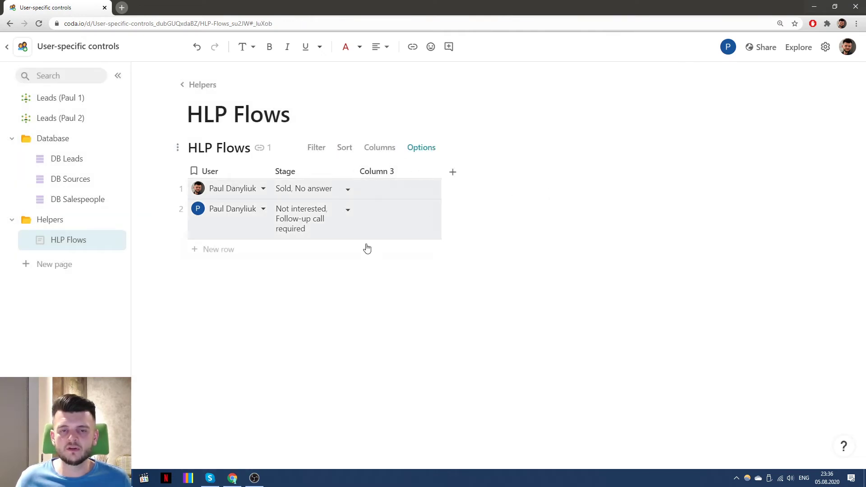
Step: Inspect the shaded Stage control and its list of options on the first user's Leads page
click(64, 98)
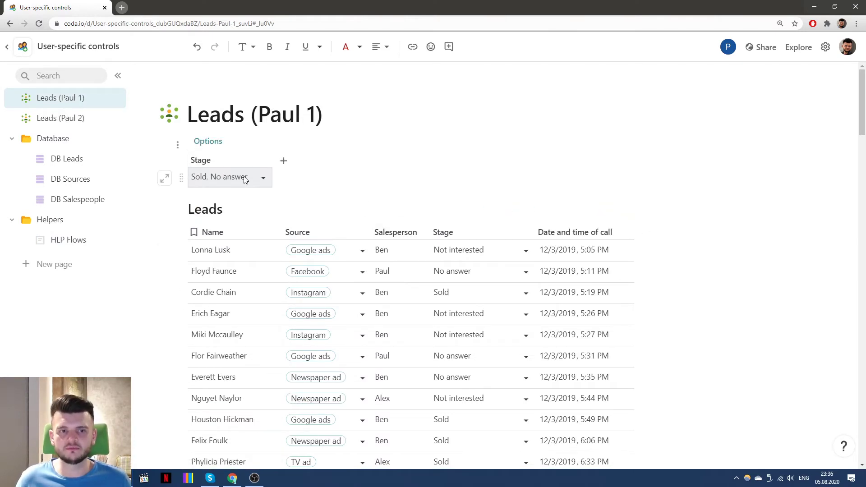
click(263, 177)
click(348, 177)
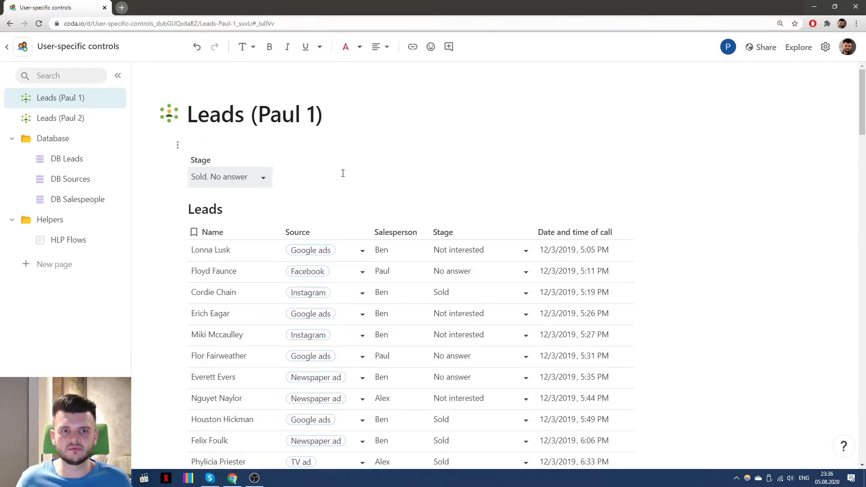
click(263, 177)
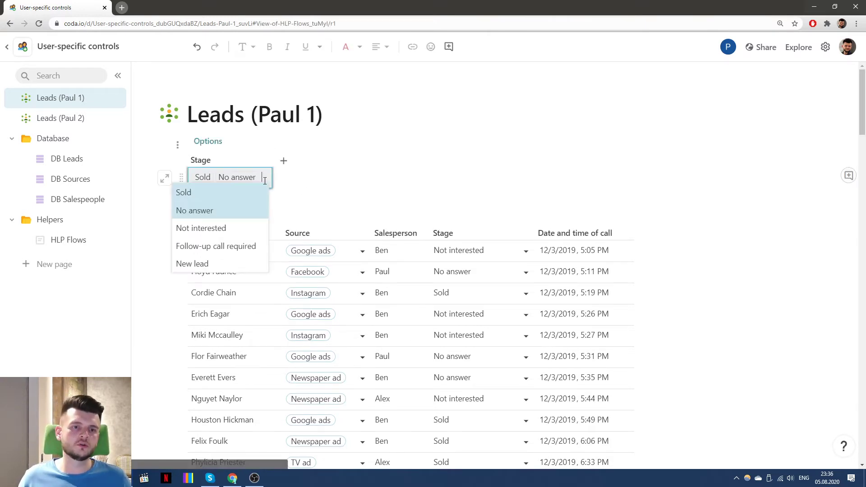
click(261, 178)
click(260, 178)
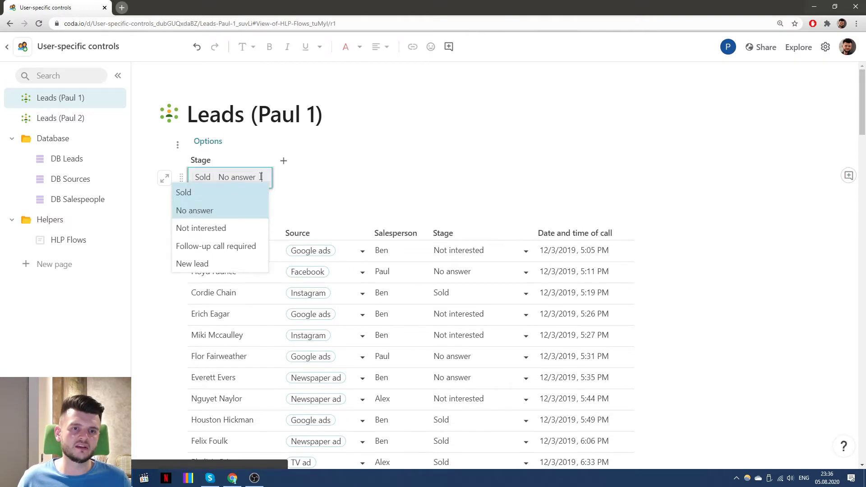
click(288, 178)
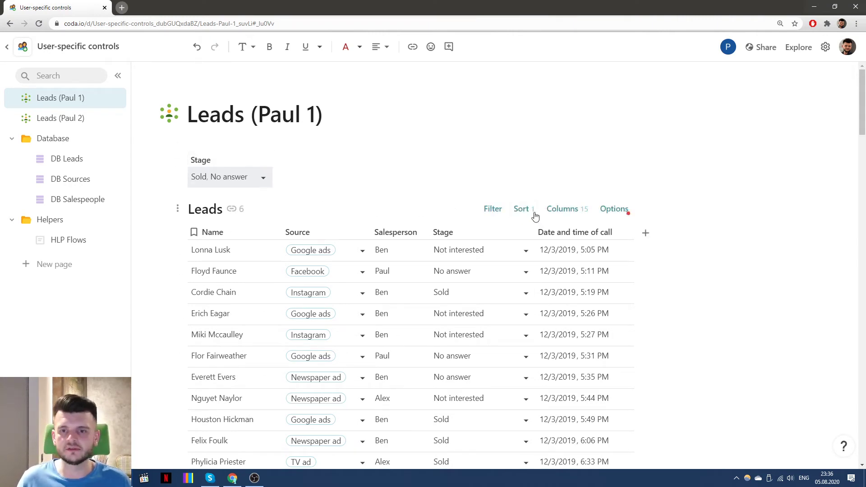
Step: Delete the broken Stage filter from the Leads table
click(499, 210)
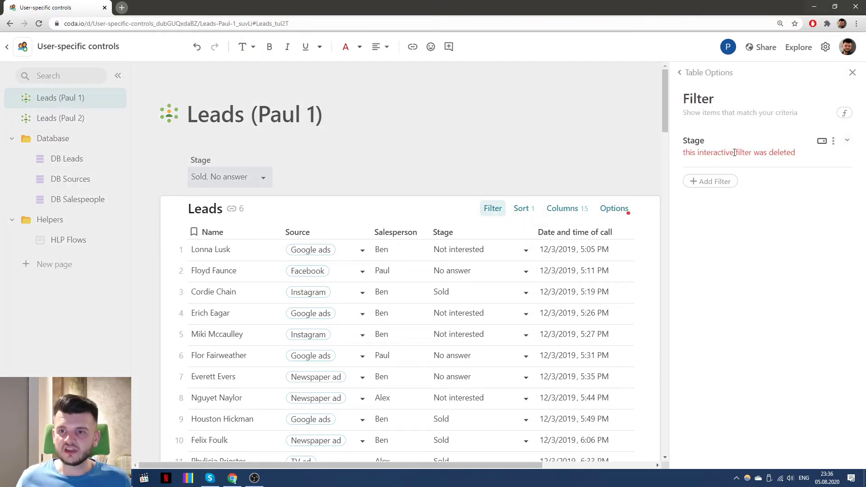
click(833, 141)
click(803, 209)
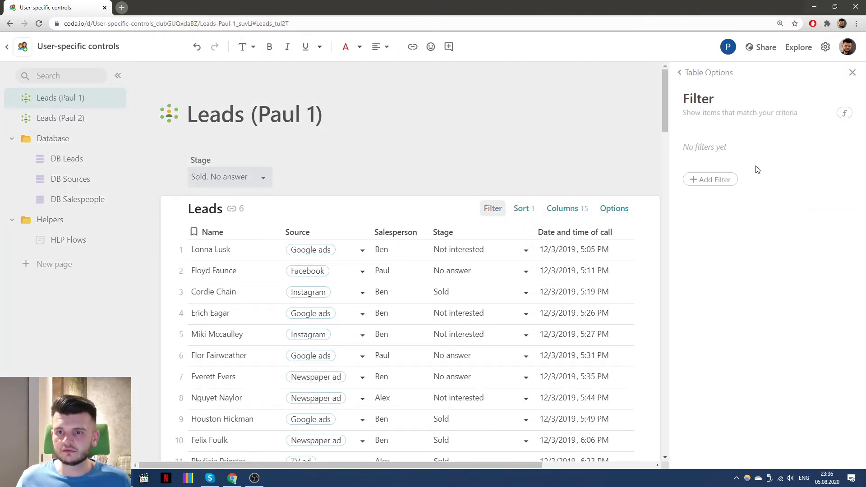
click(707, 185)
scroll(691, 199, down, 5)
scroll(684, 224, up, 1)
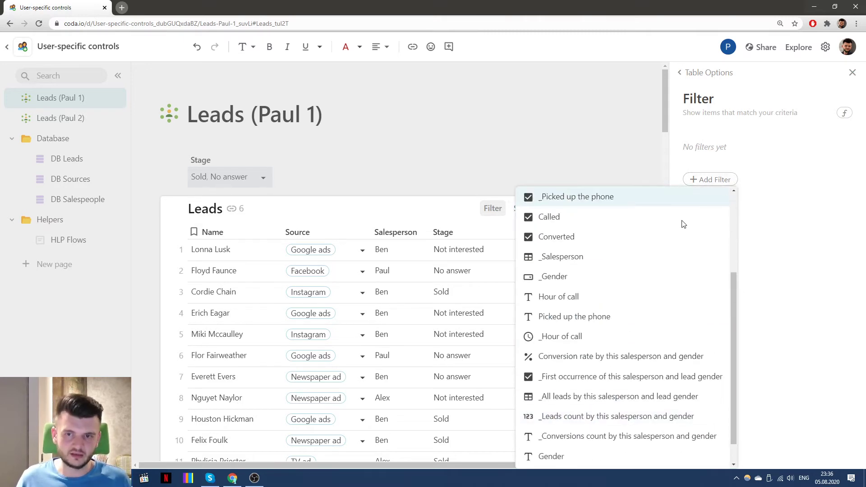
scroll(564, 456, down, 1)
click(566, 452)
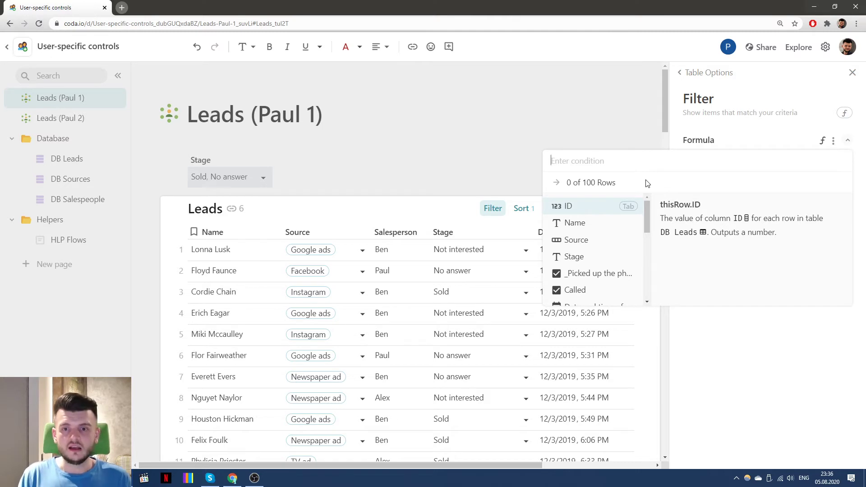
click(480, 174)
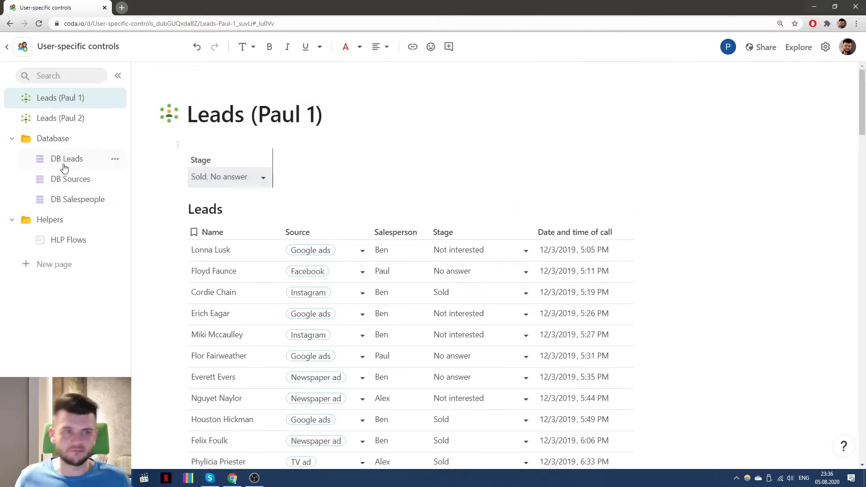
Step: Add a line with the bold label "Current user:" above the table on the HLP Flows page
click(57, 244)
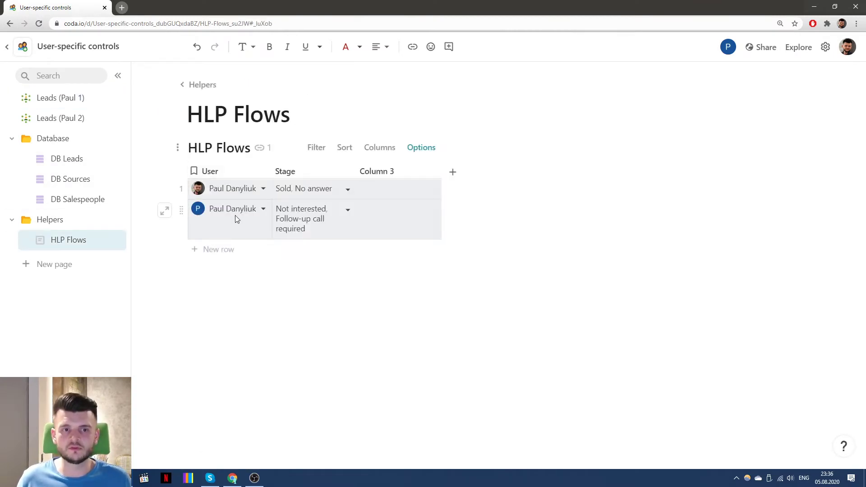
click(346, 109)
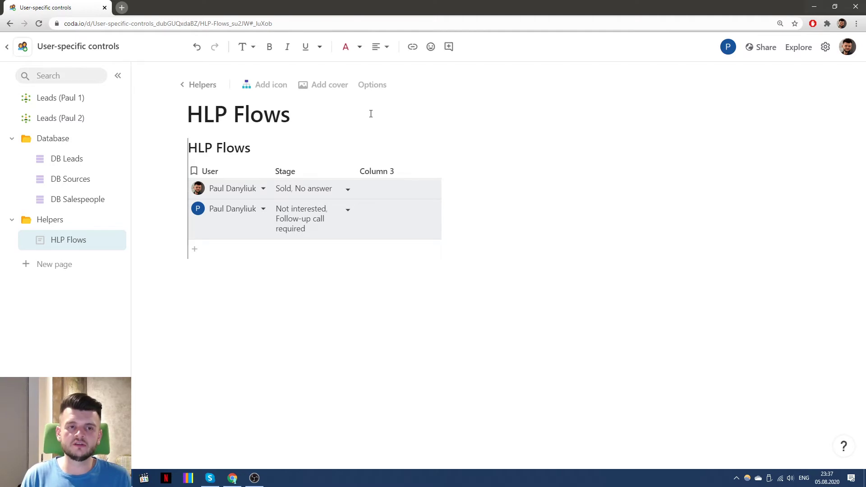
key(Return)
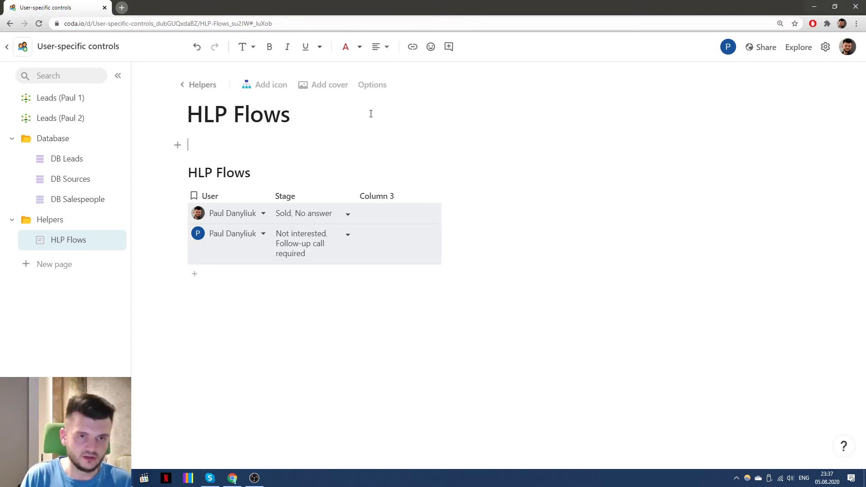
key(ctrl+b)
text(c)
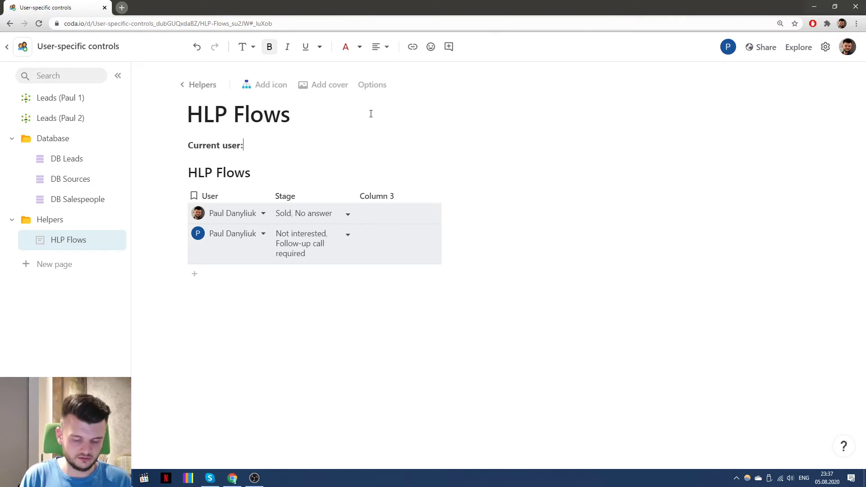
key(ctrl+b)
Step: Insert a canvas formula named "Current user" after the bold label
text(=)
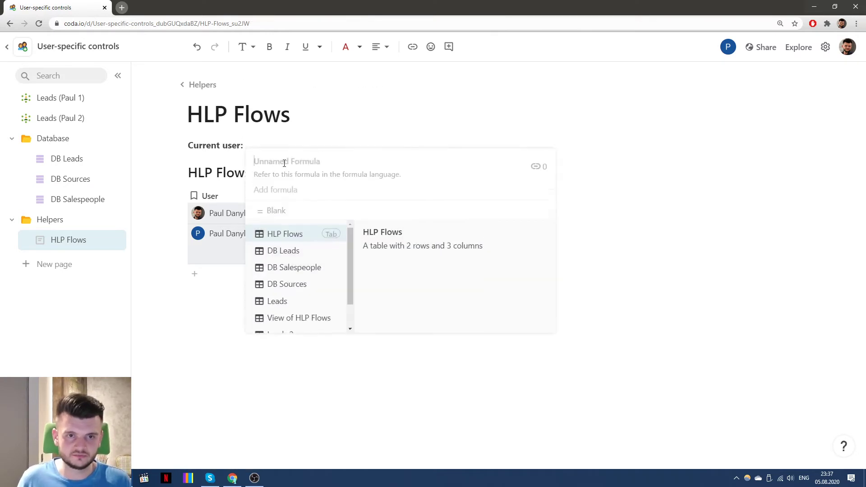
text(Cur)
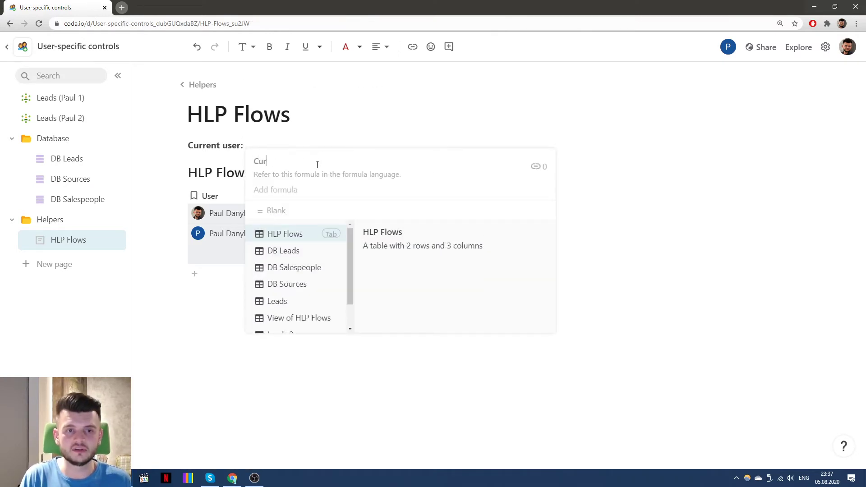
text(rent user)
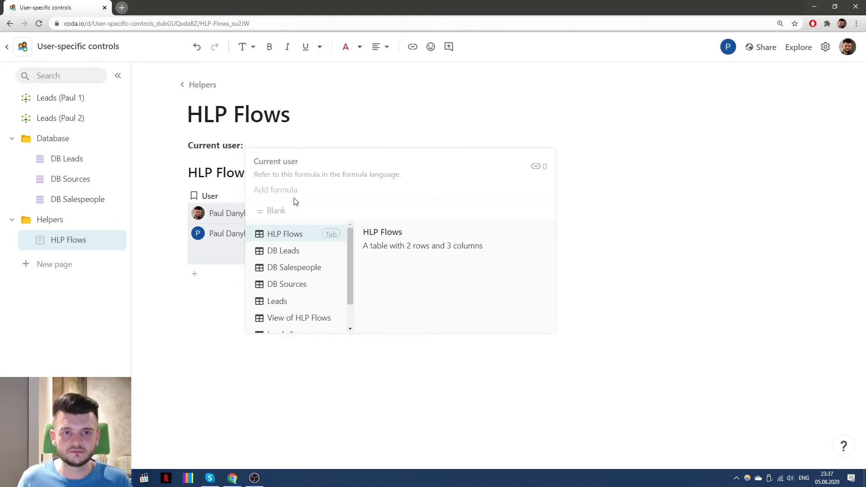
Step: Define the Current user formula as HLP Flows.Filter(User = User()).First() and review it
click(299, 192)
key(Tab)
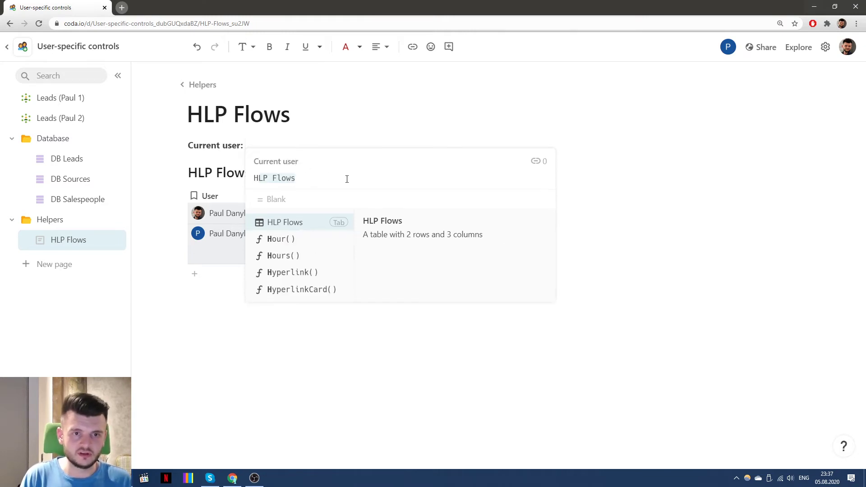
text(.Filter()
key(Tab)
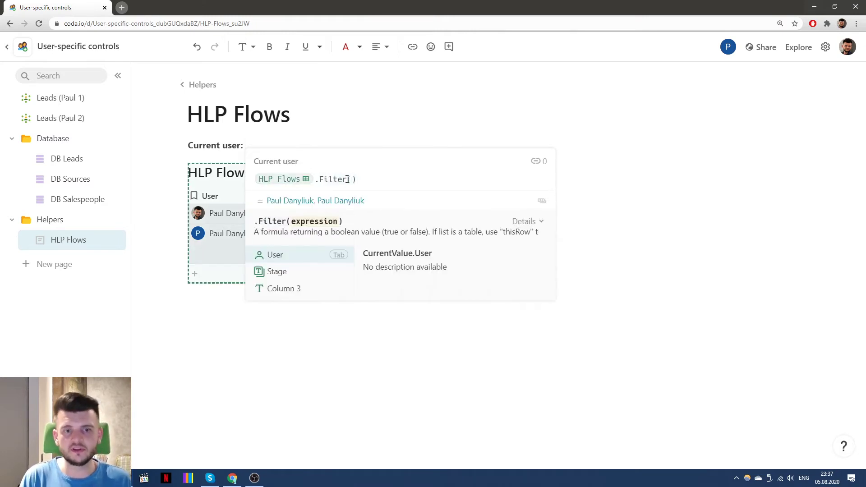
text(User = User()
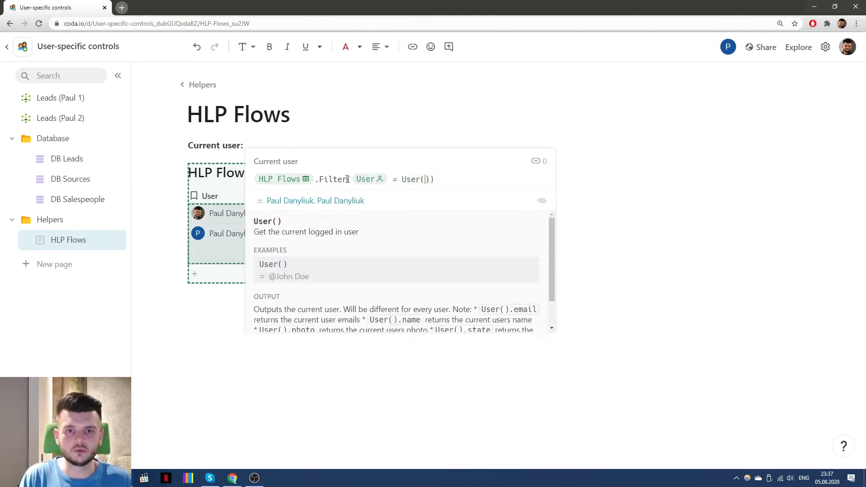
text()).Fir)
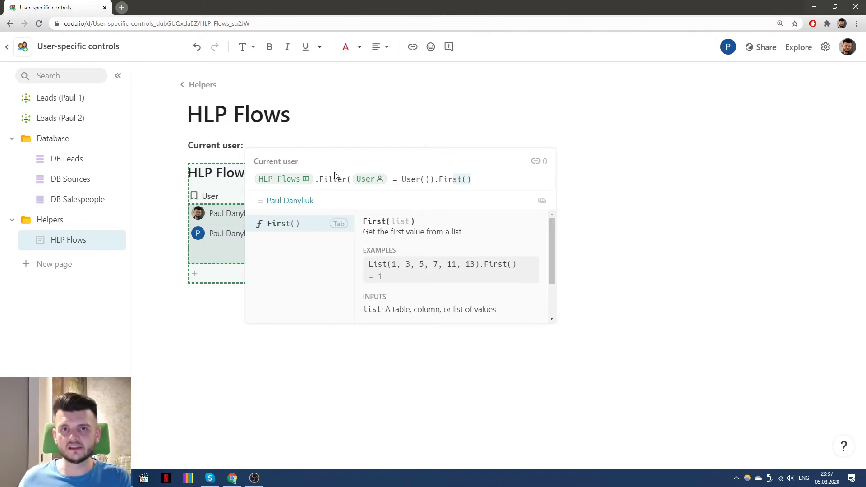
key(Tab)
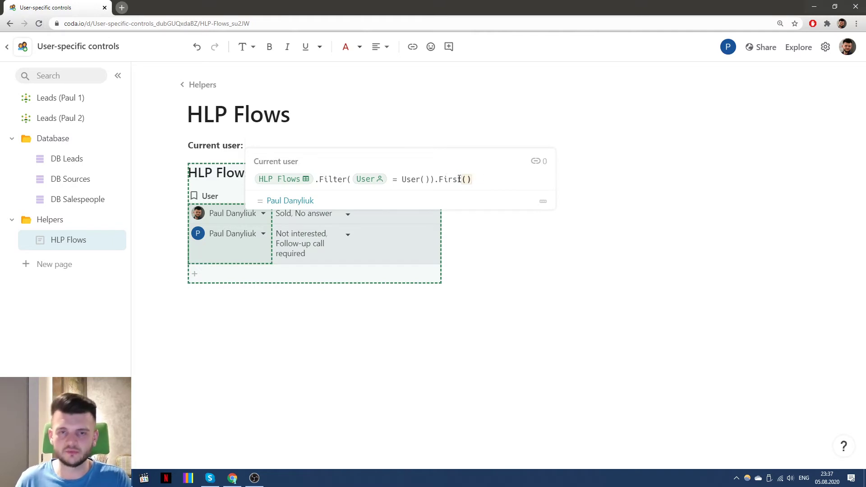
click(435, 181)
key(Return)
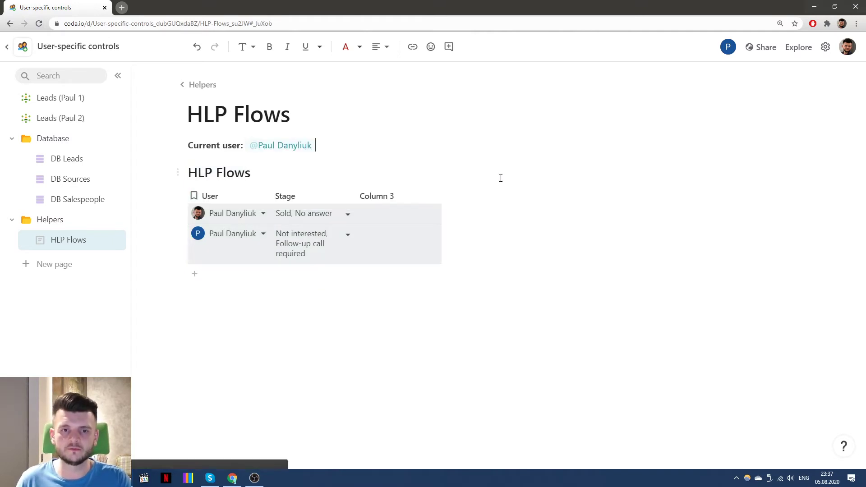
click(287, 146)
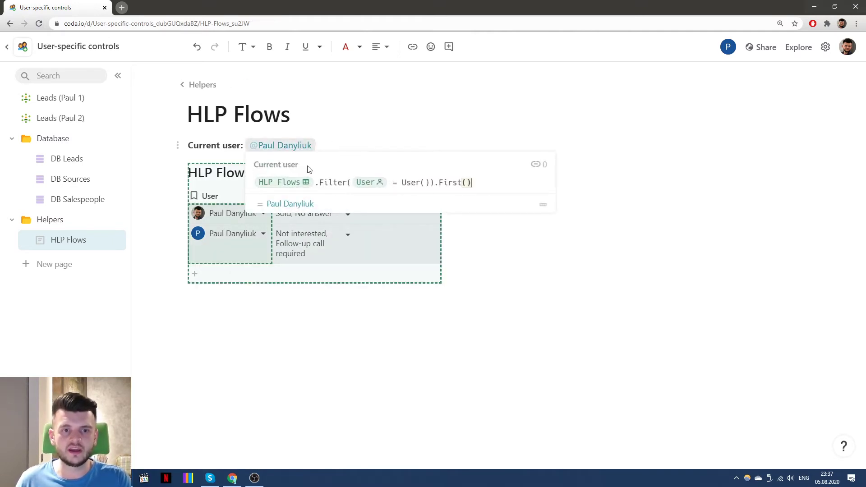
click(286, 153)
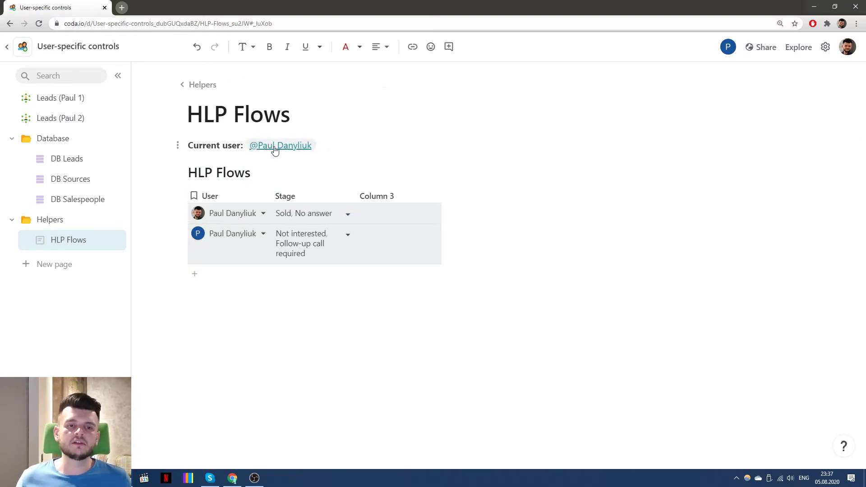
Step: Open an empty formula condition for the Leads table's filter on the first Leads page
mouse_move(275, 150)
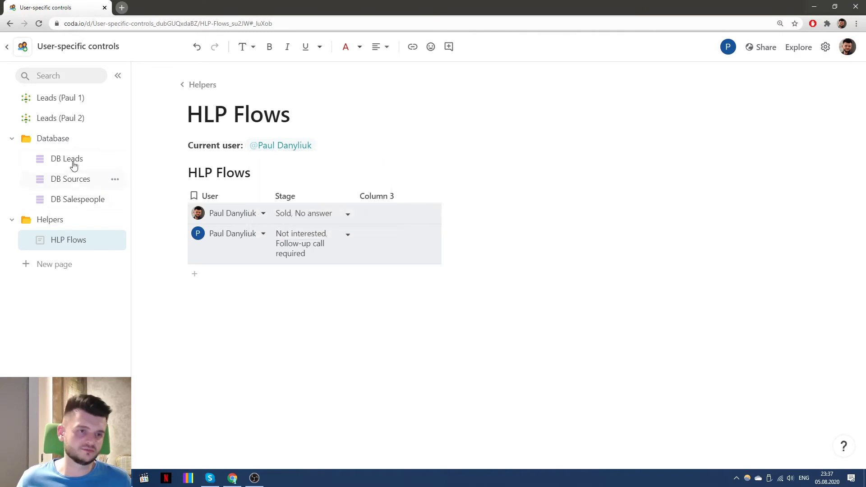
click(70, 99)
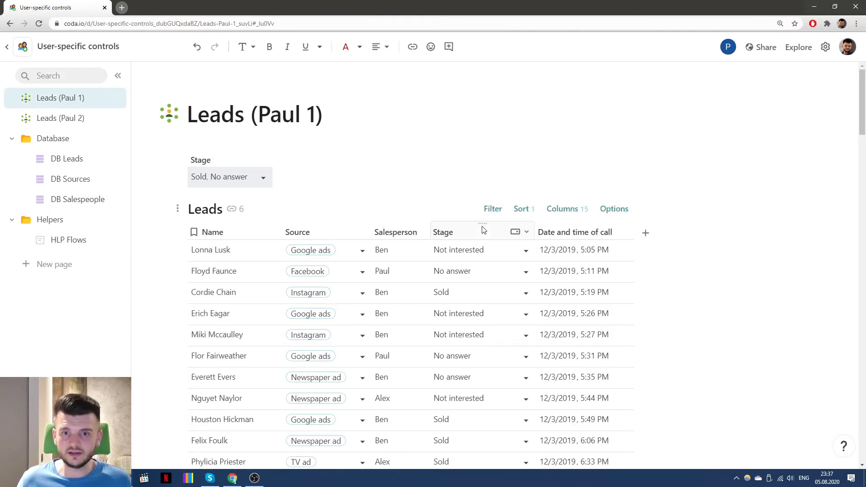
click(493, 209)
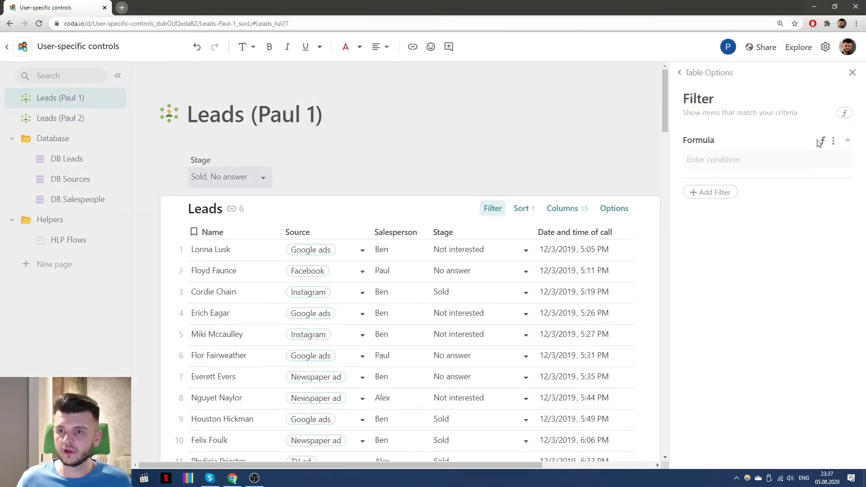
click(743, 177)
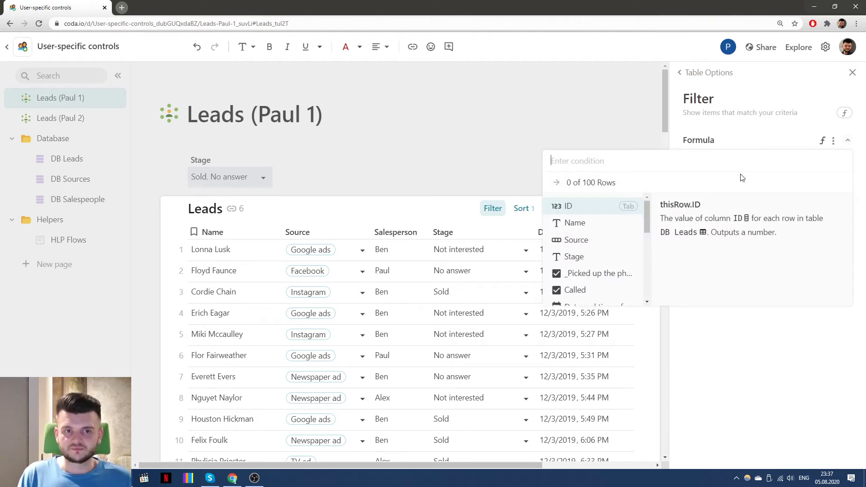
text(Current user)
key(Tab)
text(.)
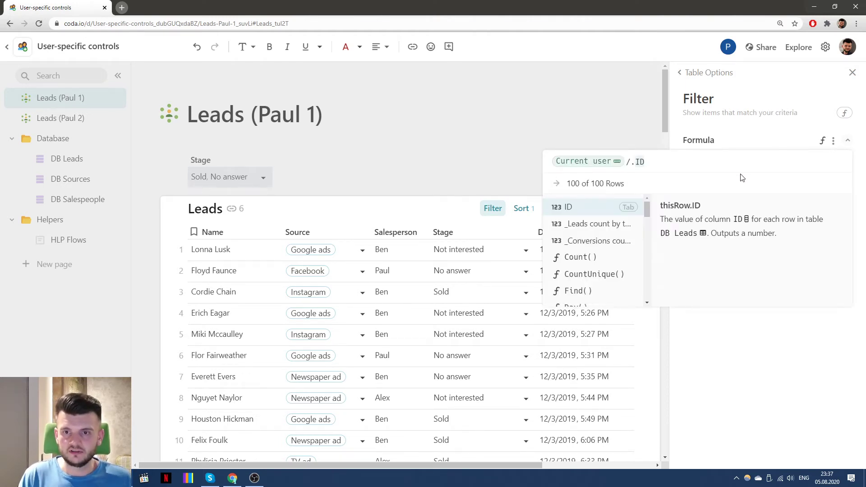
key(Down)
key(Tab)
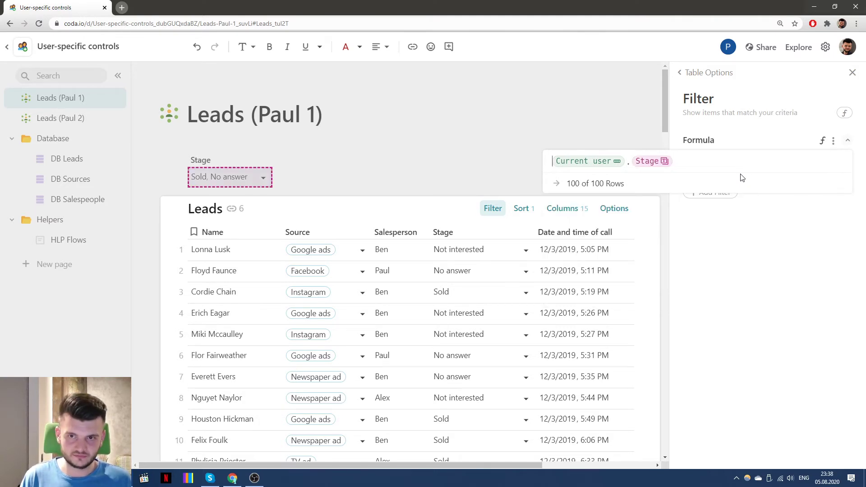
key(End)
key(Right)
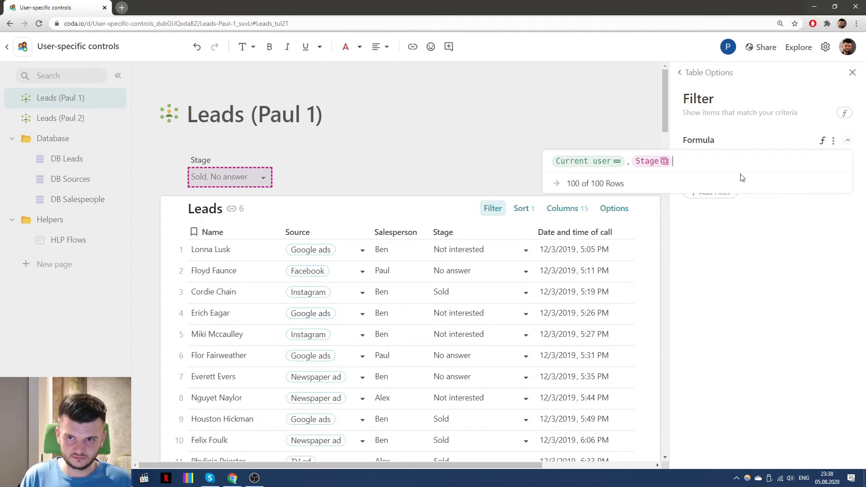
text(.)
key(BackSpace)
text(.Conta)
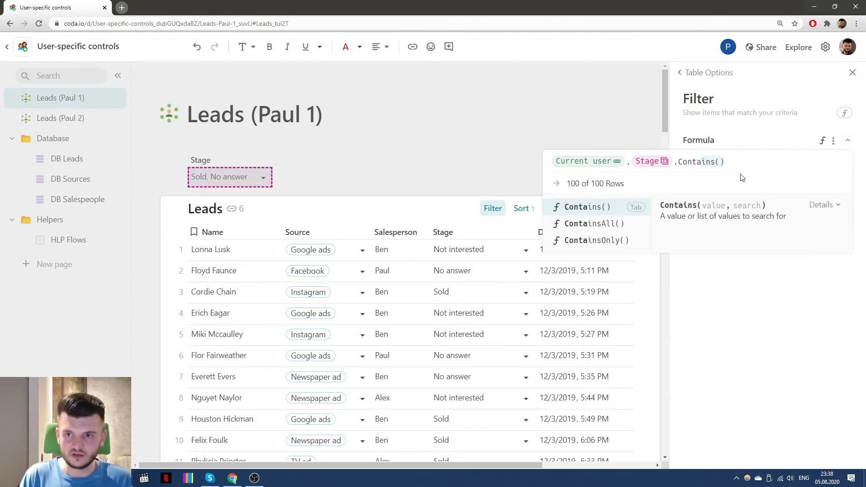
key(ctrl+a)
key(BackSpace)
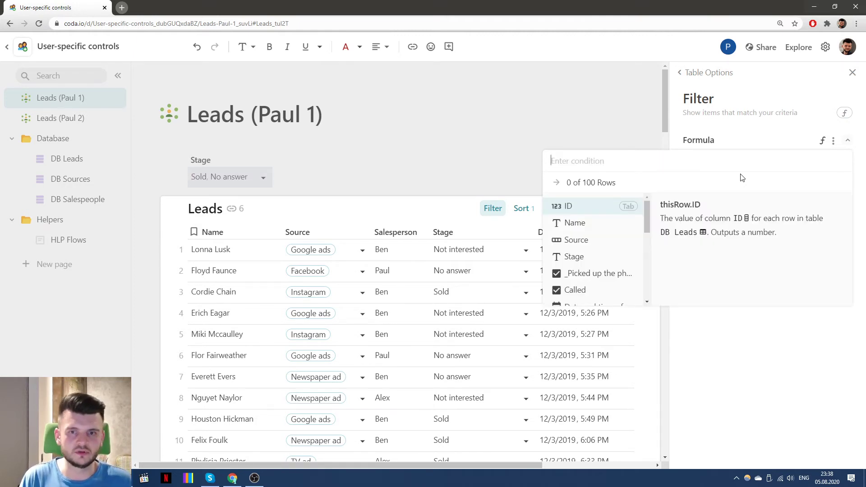
Step: Define the Leads table's filter formula as thisRow.Stage.In(Current user.Stage), using the Stage column of the Current user row
text(this)
key(Down)
key(Tab)
text(.)
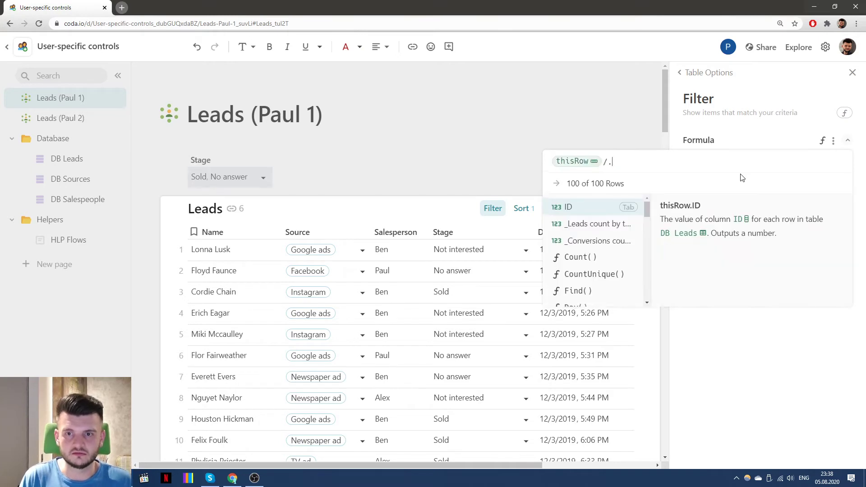
key(BackSpace)
text(.s)
key(Down)
key(Tab)
text(.In)
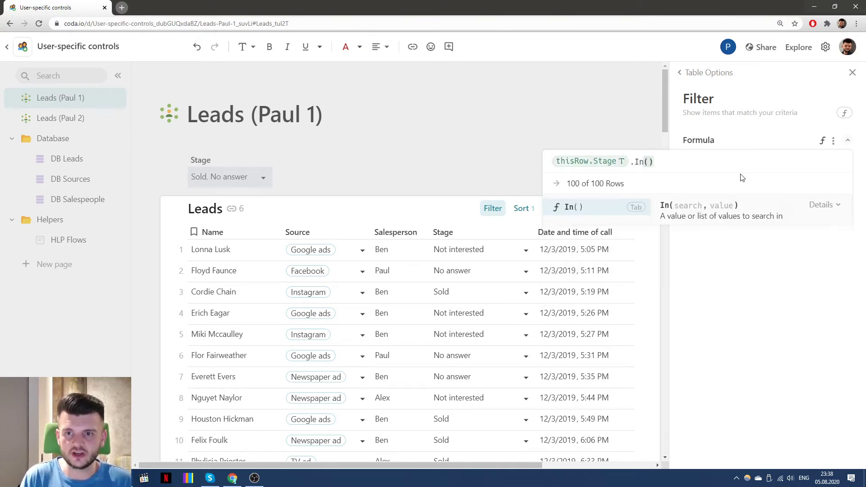
key(Tab)
text(cu)
key(Tab)
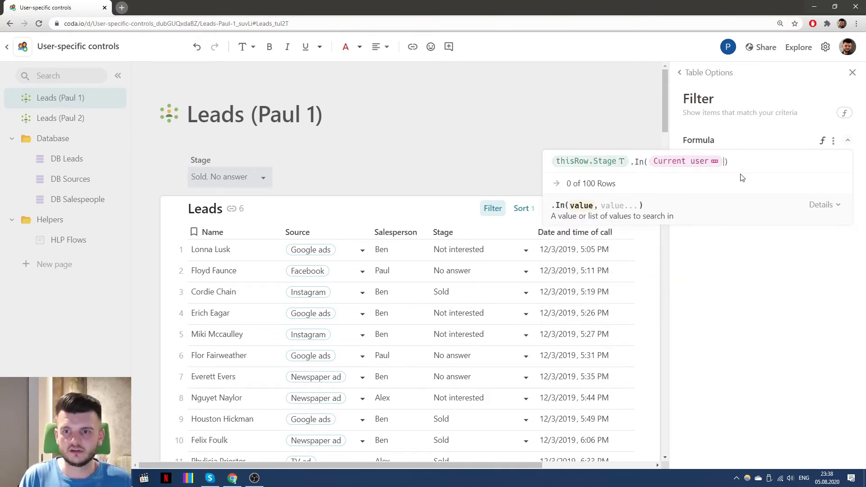
text(.st)
key(Tab)
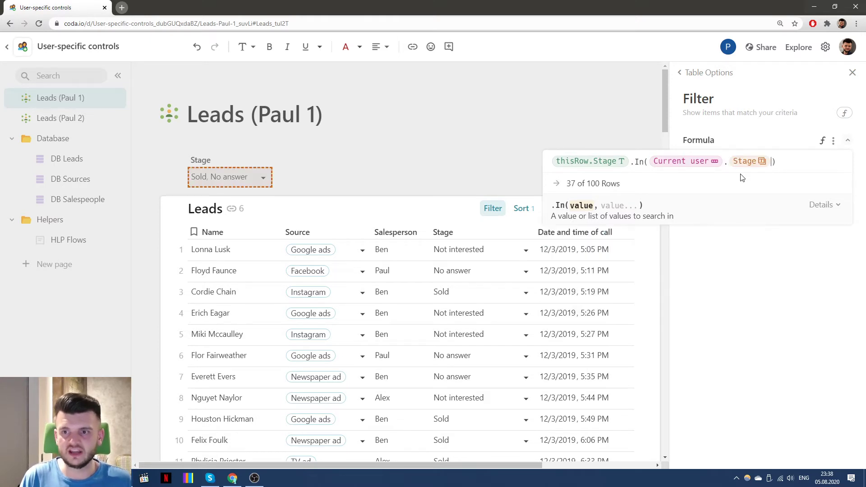
key(Return)
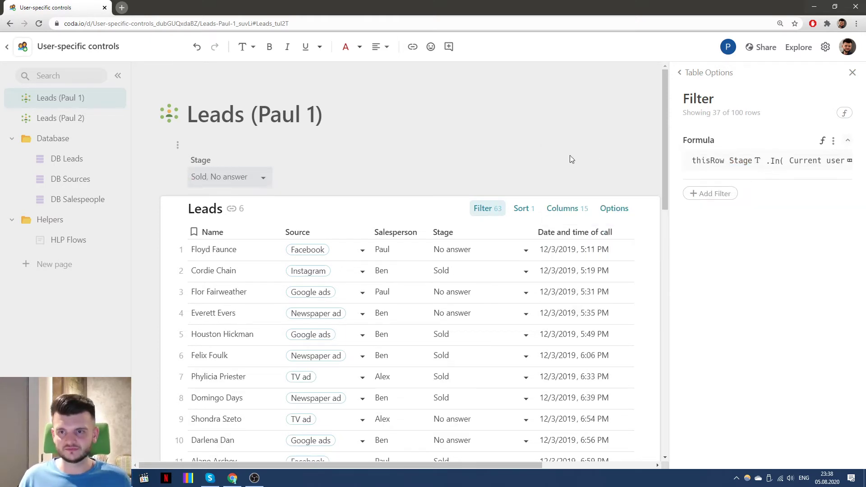
Step: Rename the Stage column in the control above the Leads table to Stages and close the table options
click(203, 161)
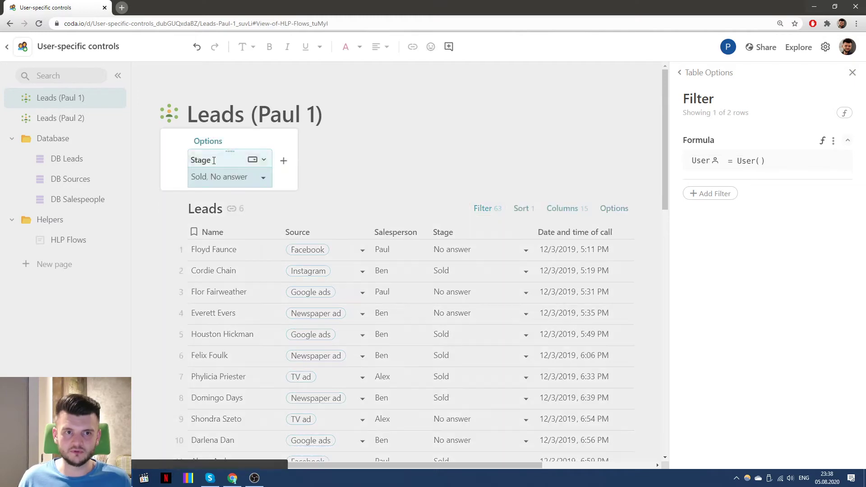
text(s)
key(Return)
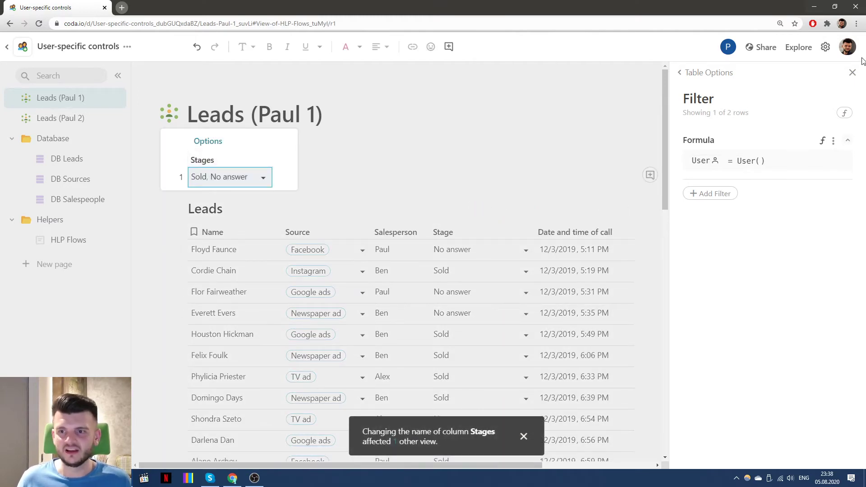
click(853, 74)
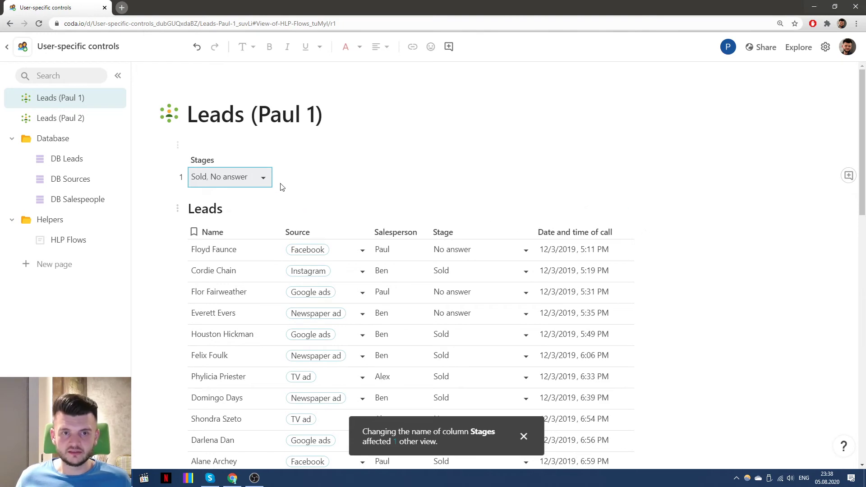
Step: Reduce the selection in the Stages control to Sold only
click(244, 180)
click(201, 209)
click(216, 243)
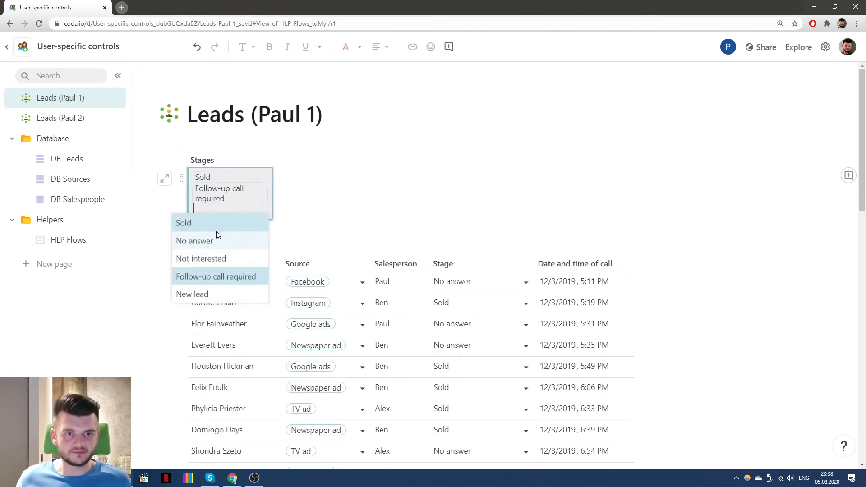
click(222, 277)
click(377, 176)
Step: Examine the Stage values of the filtered Leads rows and compare them with the second user's browser window
scroll(695, 190, down, 7)
scroll(697, 195, up, 3)
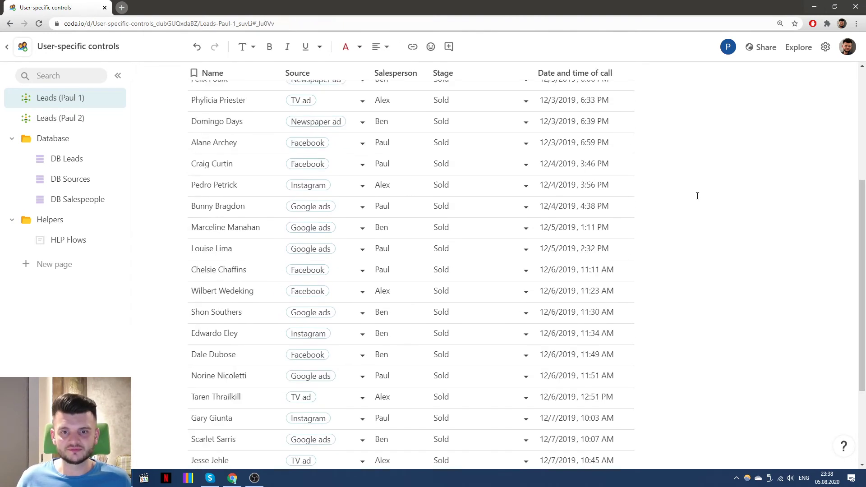
scroll(697, 196, up, 5)
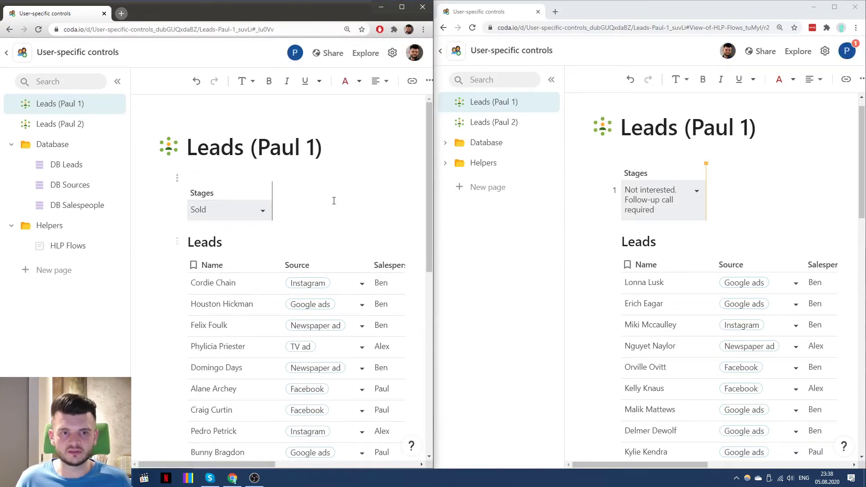
scroll(271, 203, down, 6)
scroll(254, 193, up, 1)
scroll(254, 193, right, 2)
scroll(254, 193, left, 2)
scroll(254, 193, up, 10)
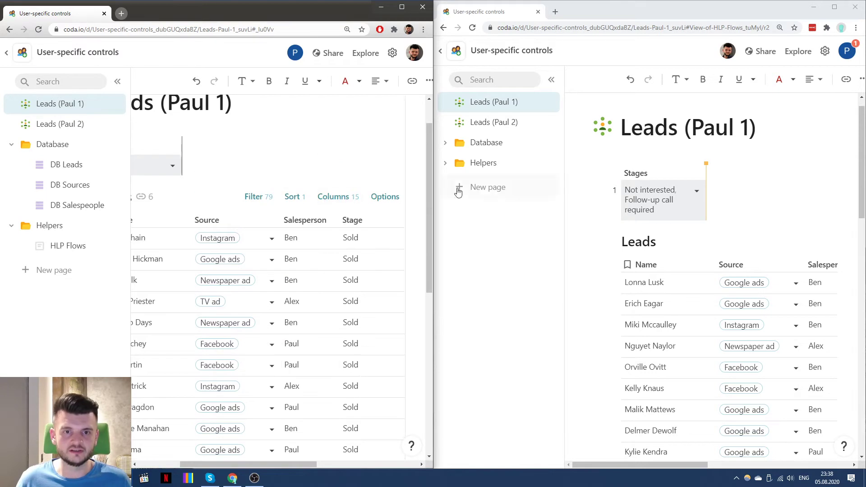
Step: In the second user's window, set the Stages control to New lead only and check the Leads rows
click(692, 193)
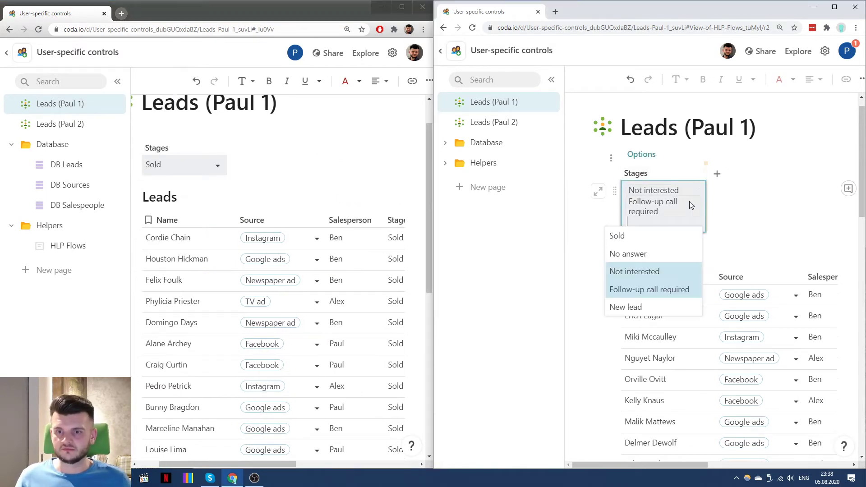
click(653, 290)
key(BackSpace)
click(632, 276)
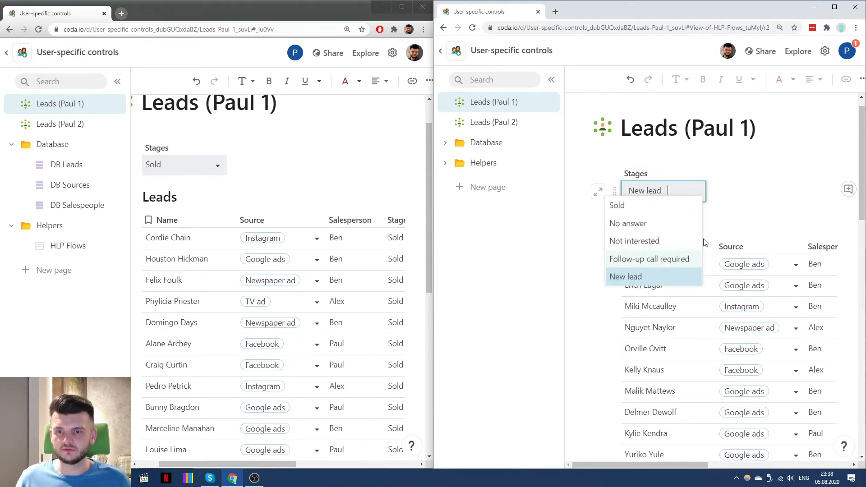
click(759, 187)
scroll(762, 187, right, 2)
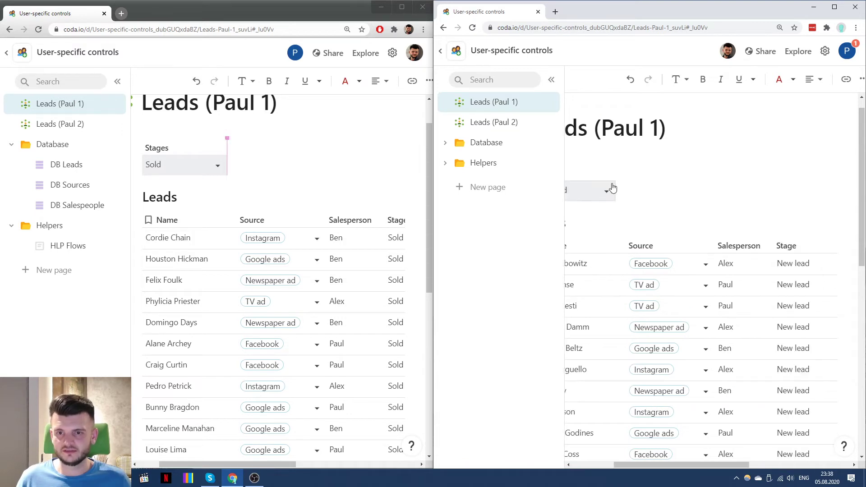
scroll(704, 186, right, 4)
scroll(741, 241, down, 6)
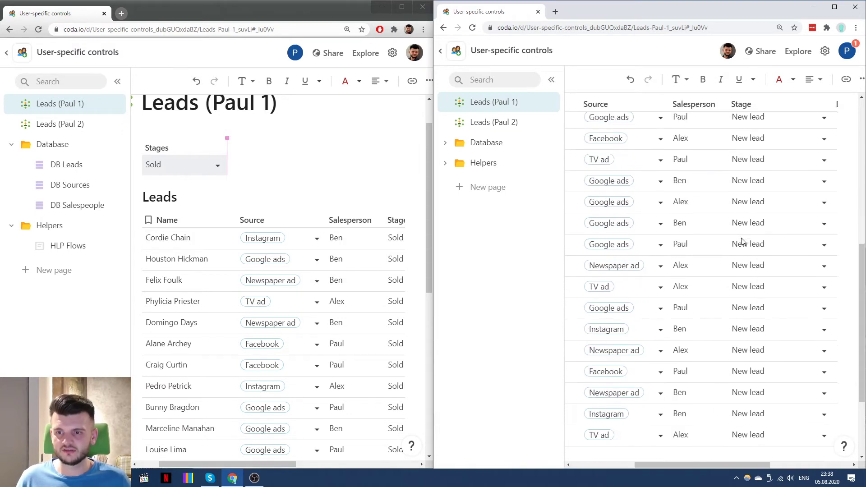
scroll(746, 248, up, 10)
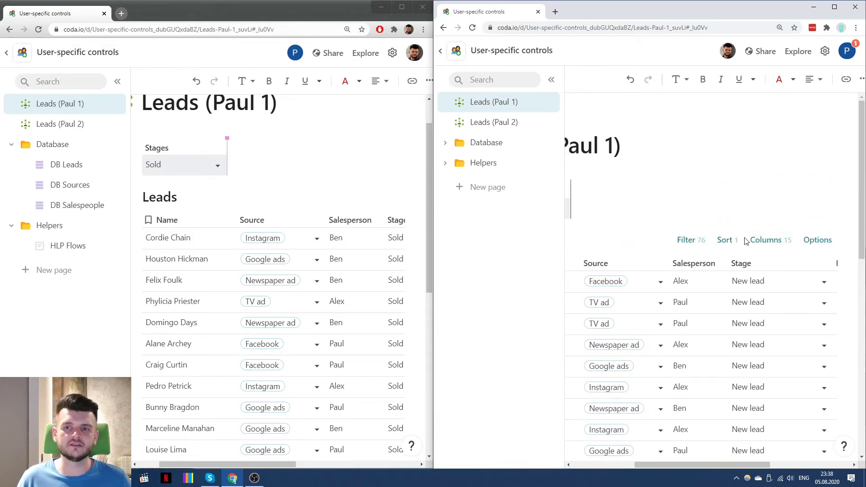
Step: Add Follow-up call required to the second user's Stages selection
scroll(735, 232, left, 4)
click(686, 213)
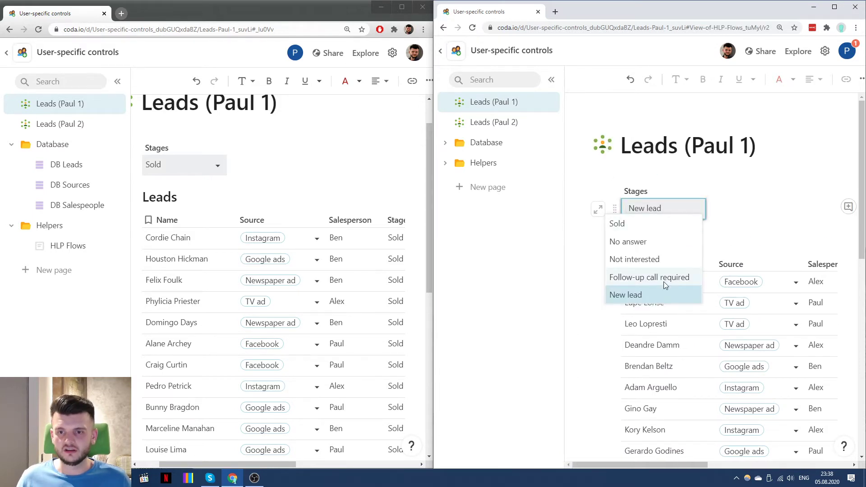
click(650, 277)
click(694, 198)
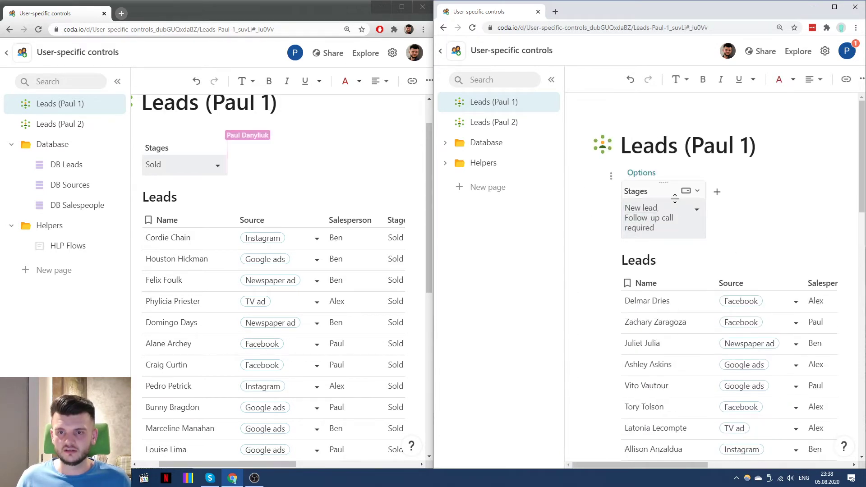
Step: Examine the second user's filtered Leads rows and compare the Stages controls in both users' windows
scroll(770, 216, right, 4)
scroll(747, 240, down, 4)
scroll(779, 289, down, 10)
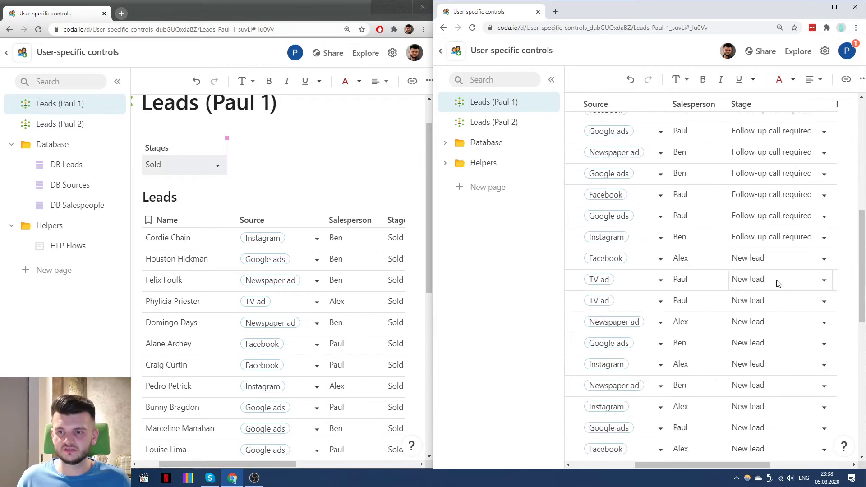
scroll(780, 298, down, 5)
scroll(775, 271, up, 15)
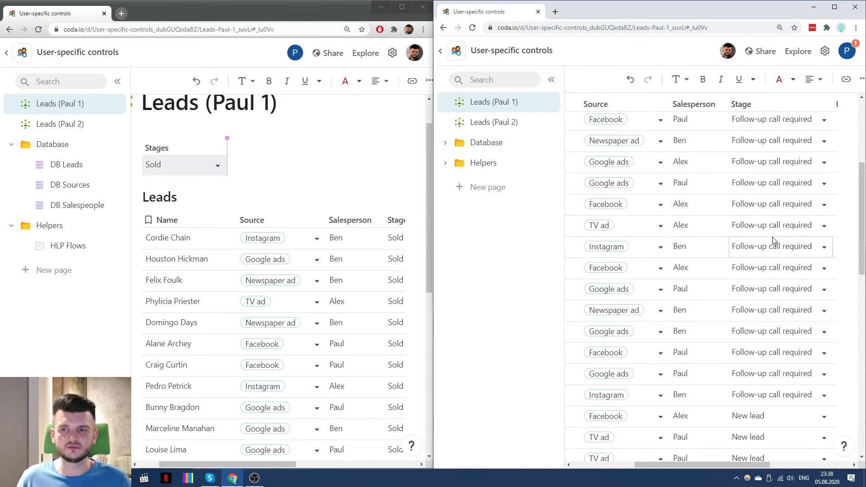
scroll(776, 252, left, 4)
click(267, 178)
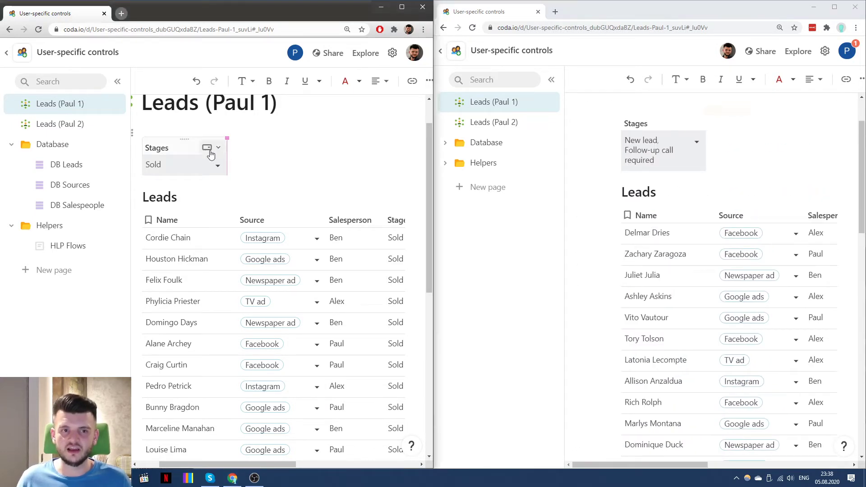
scroll(192, 147, left, 1)
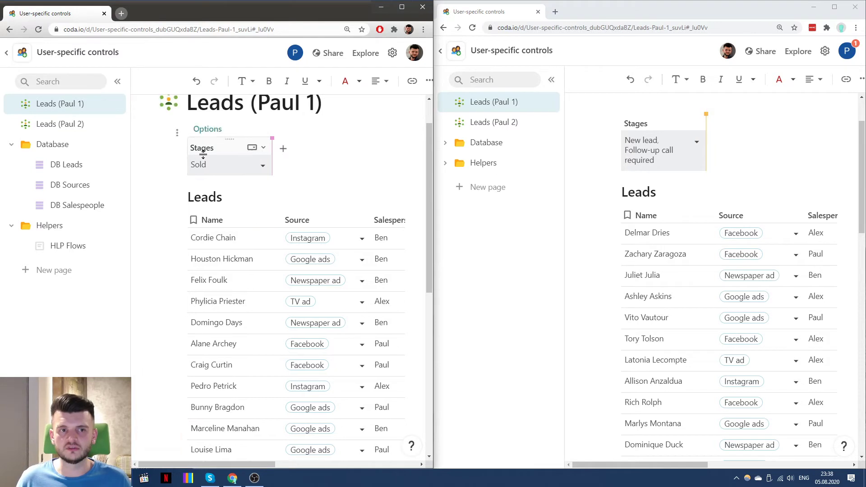
click(748, 144)
scroll(713, 153, up, 2)
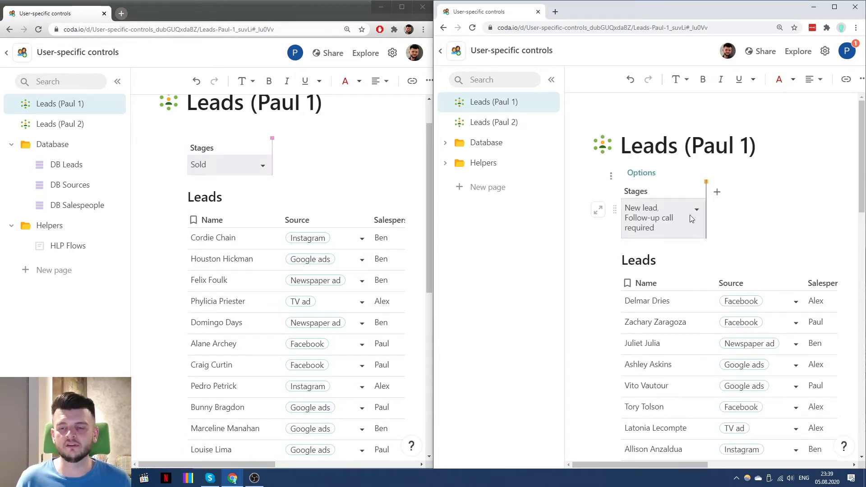
Step: Remove Sold from the Stages control in the first user's window
click(250, 165)
click(249, 166)
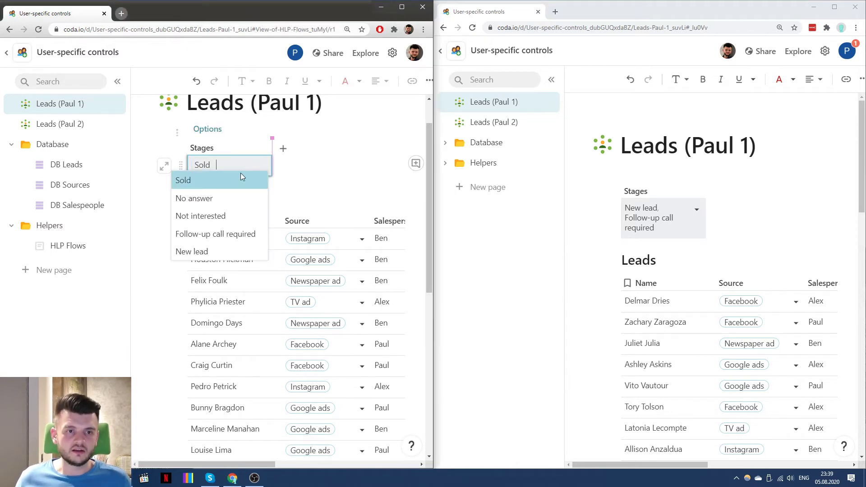
click(242, 176)
click(322, 153)
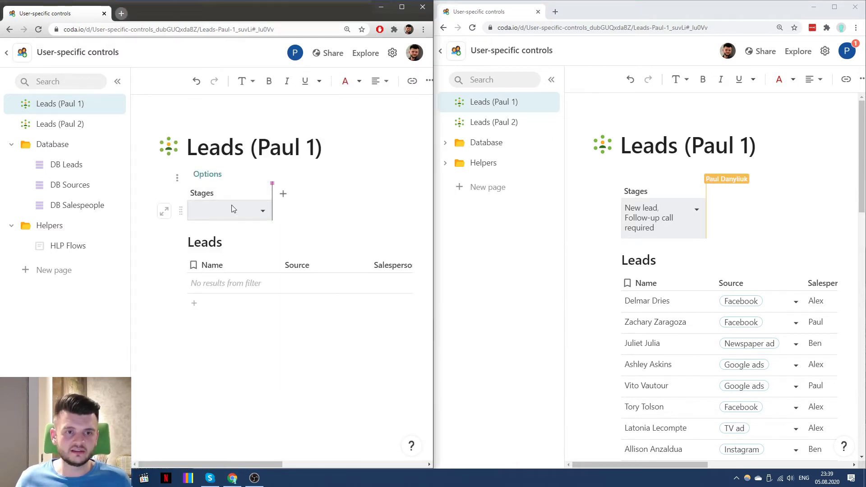
Step: In the first user's window, insert Current user.Stages.IsBlank() OR before the existing condition in the Leads table's filter formula
click(402, 7)
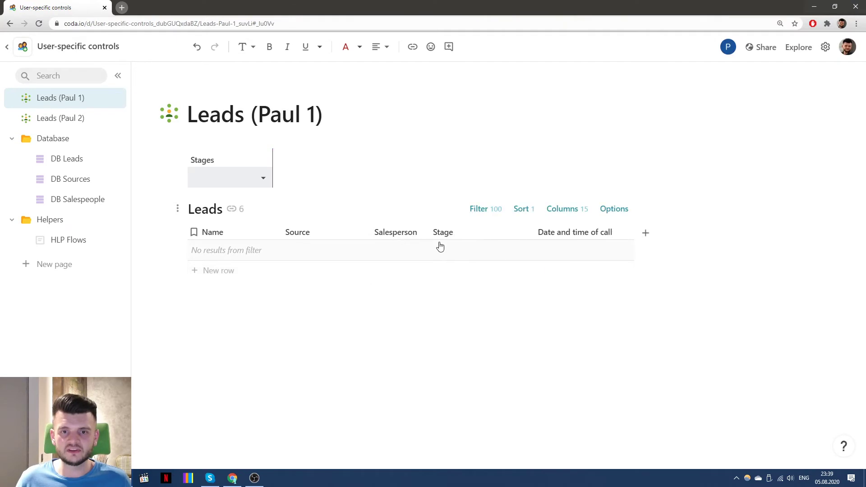
click(566, 247)
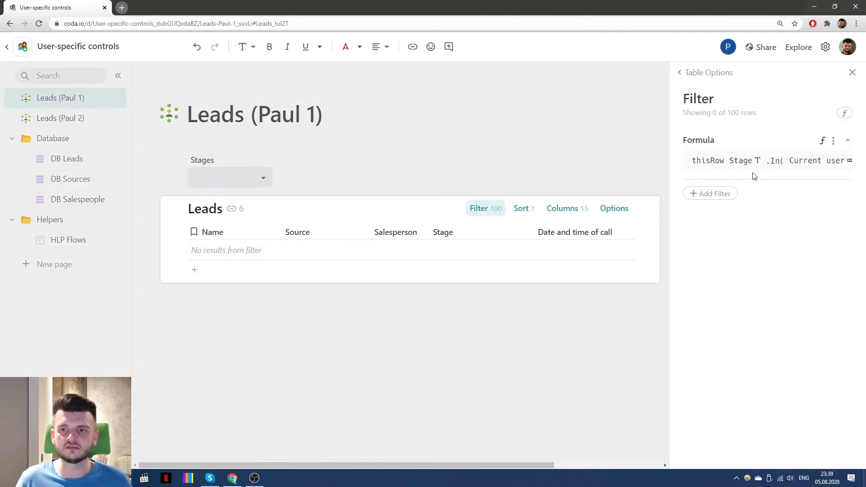
click(773, 159)
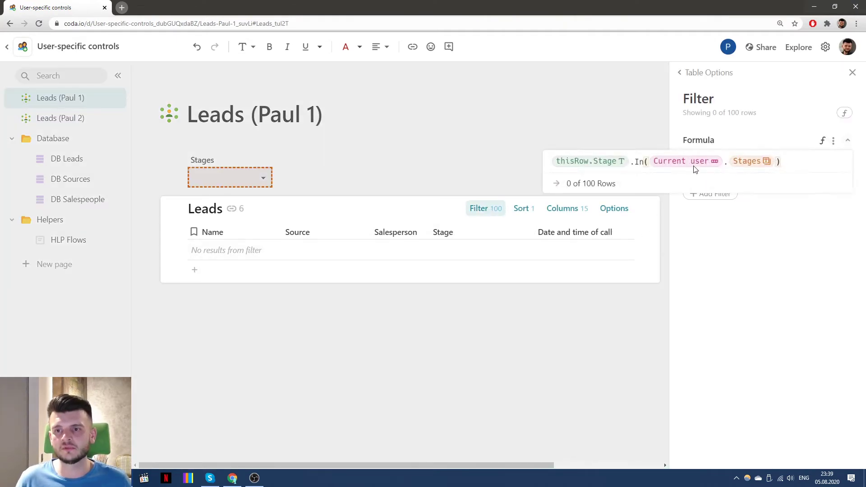
click(554, 162)
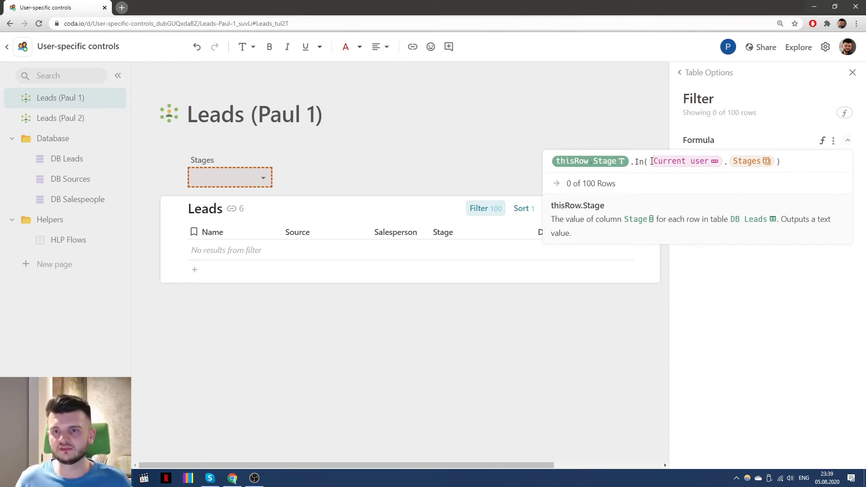
click(819, 165)
key(Home)
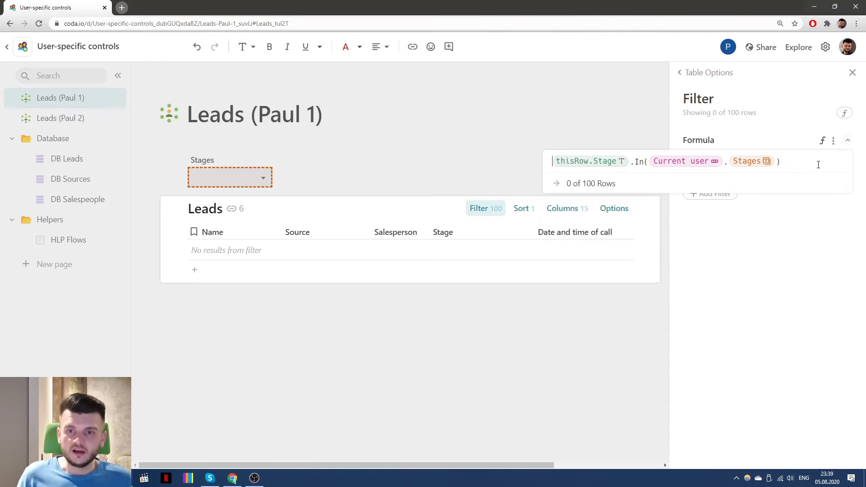
key(Left)
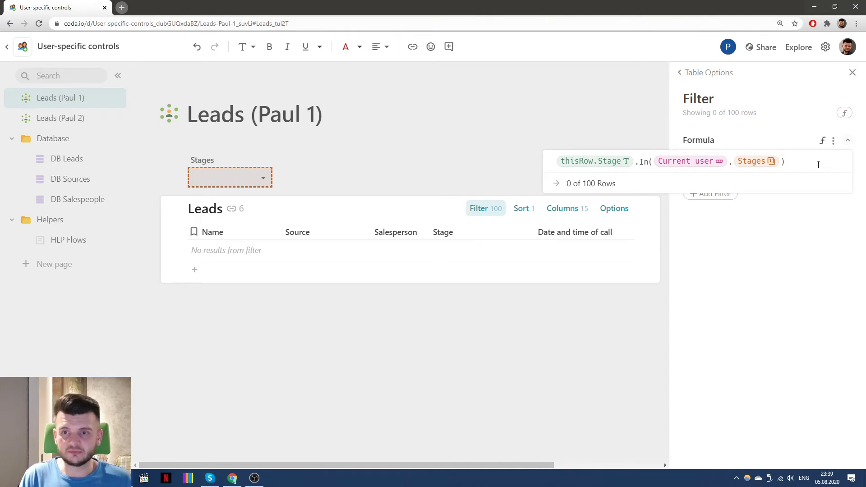
text(Current user)
key(Tab)
text(.Sta)
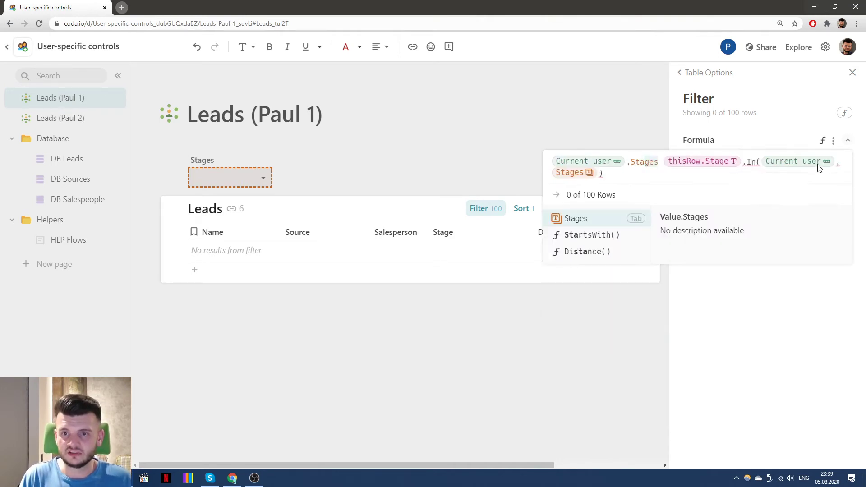
key(Tab)
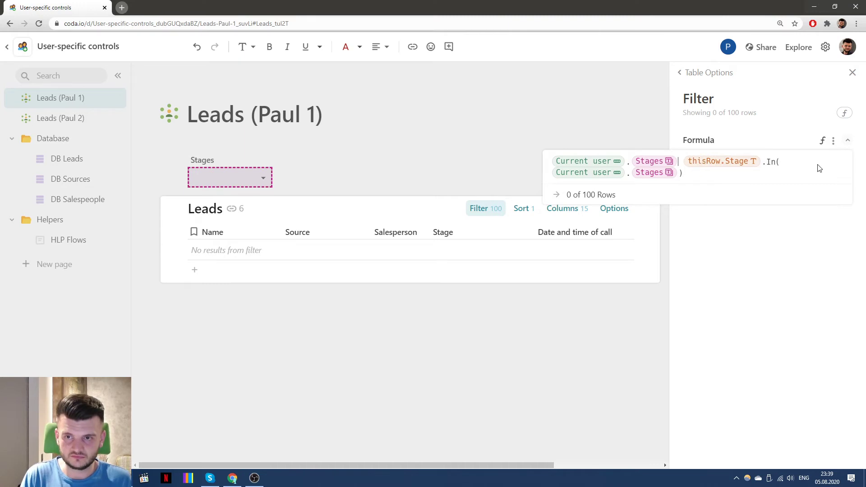
text(.IsBlank() OR)
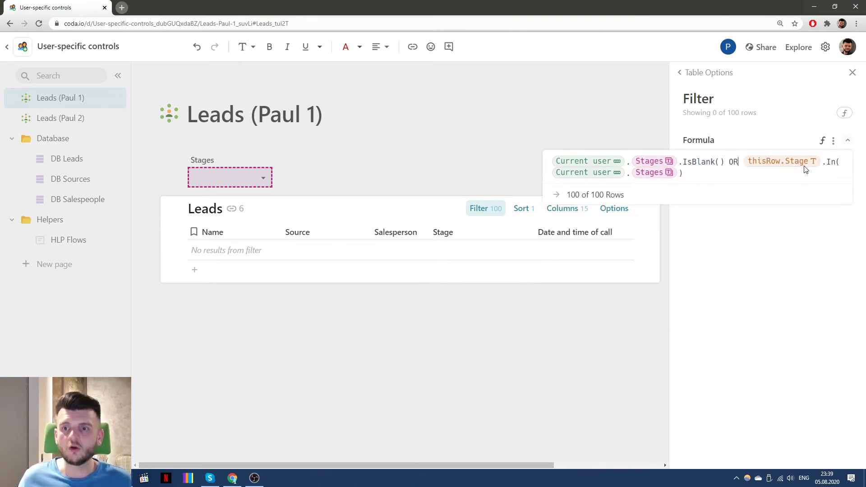
Step: Replace the thisRow.Stage.In() condition after OR in the Leads filter formula with an expression starting with Current user
click(751, 173)
click(765, 164)
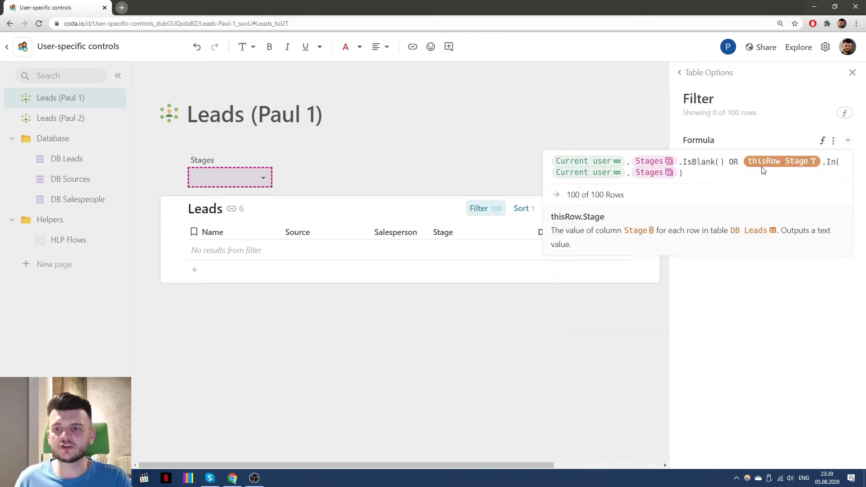
click(733, 176)
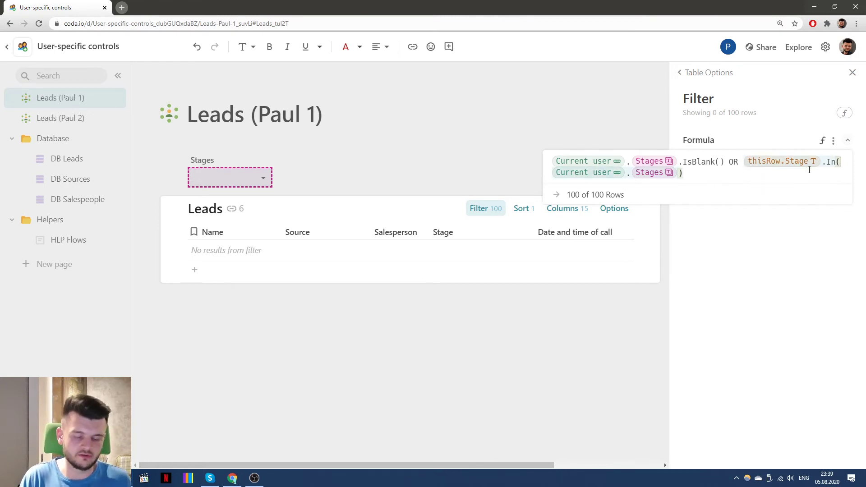
text(Current user)
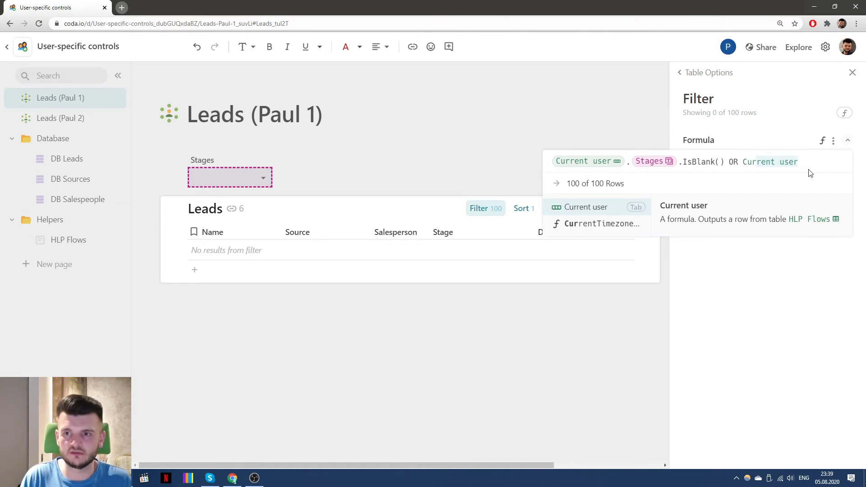
Step: Complete the Leads filter formula as Current user.Stages.IsBlank() OR Current user.Stages.Contains(Stage) and apply it
key(Tab)
text(.Stages)
key(Tab)
text(.)
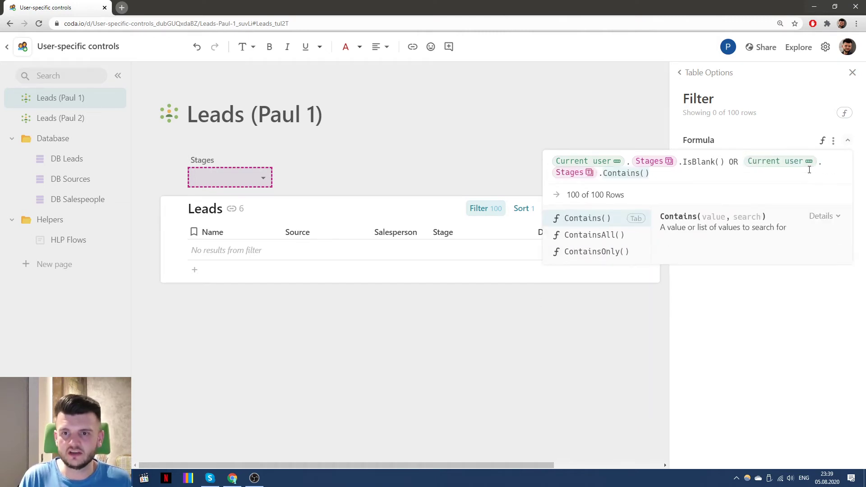
key(Tab)
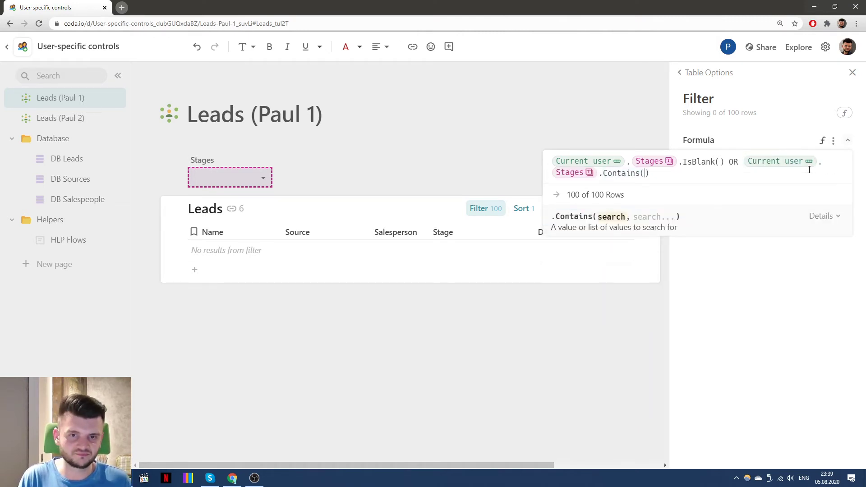
text(st)
key(Tab)
key(Left)
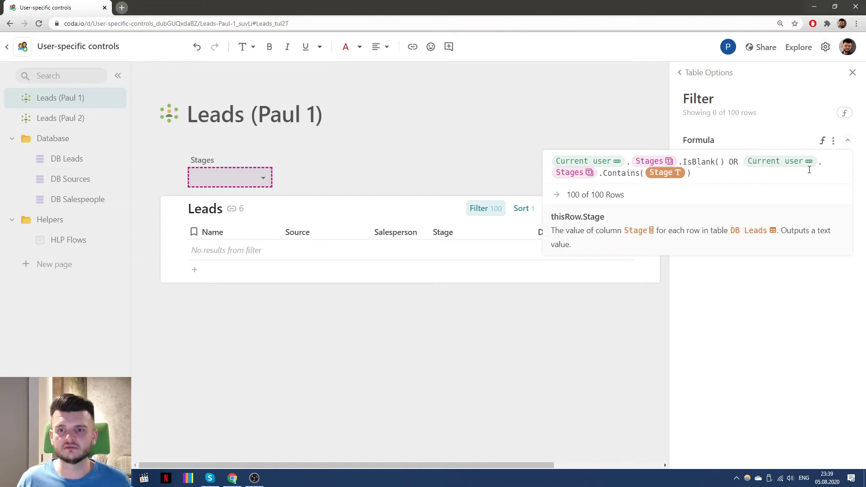
key(Right)
key(Right)
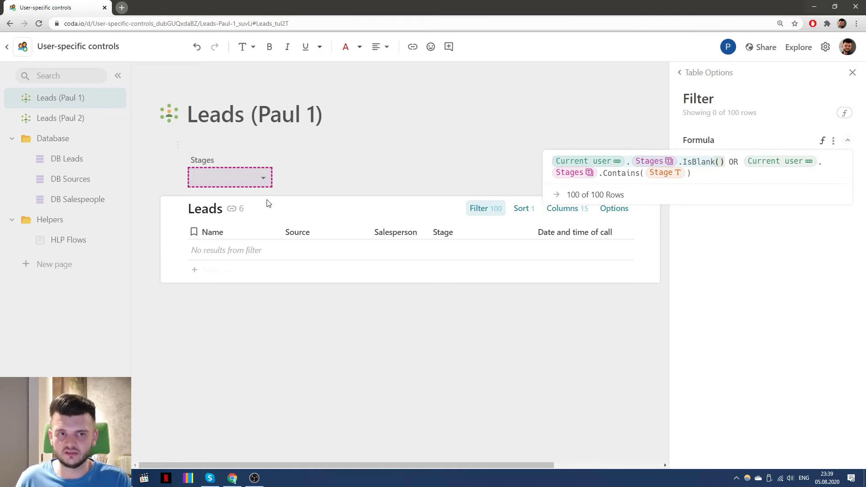
click(734, 173)
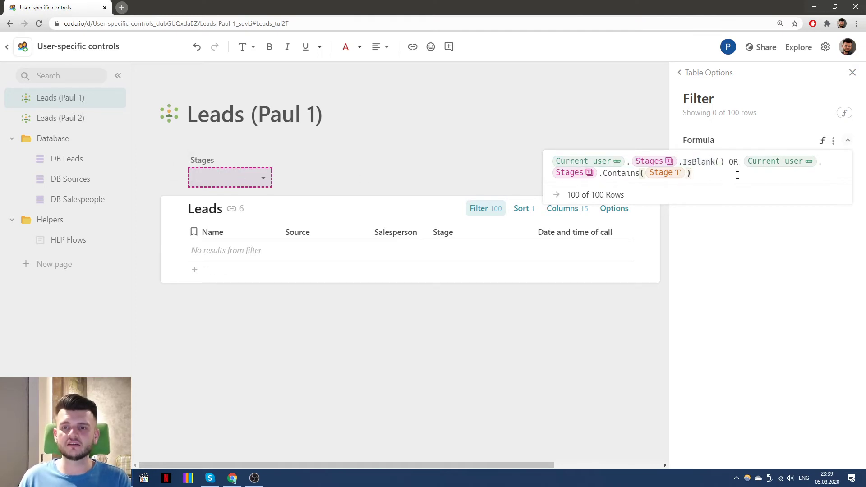
key(Return)
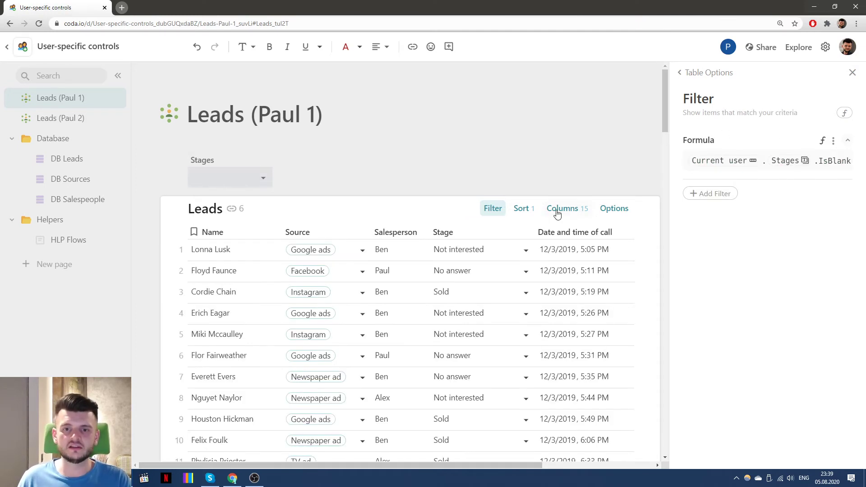
Step: Rename the Stages control column above the Leads table to "Stages (blank = all)"
scroll(559, 211, down, 18)
scroll(561, 207, down, 20)
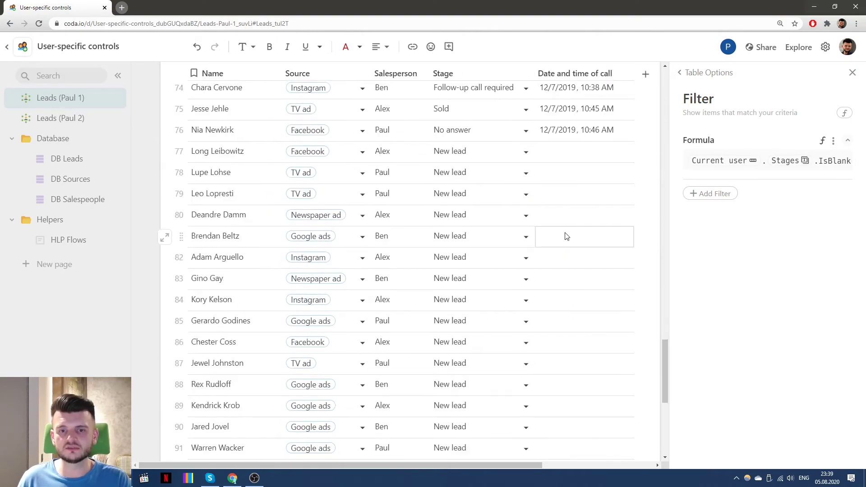
scroll(559, 281, up, 9)
scroll(557, 279, up, 20)
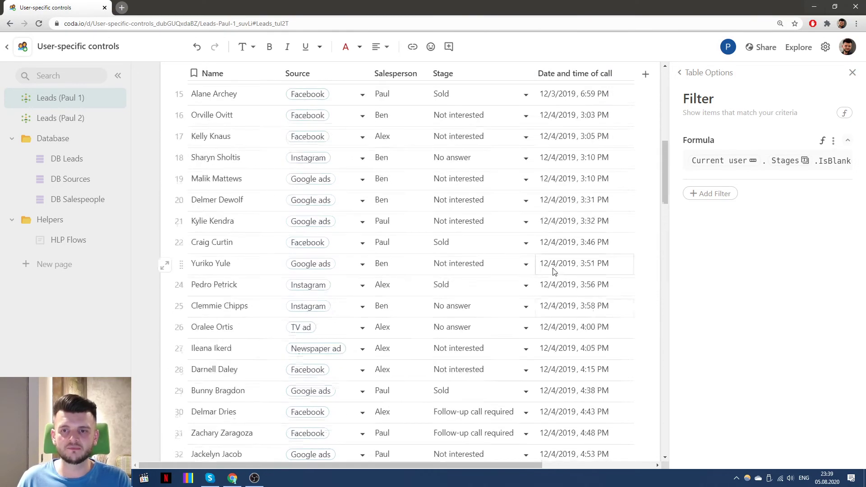
click(222, 161)
click(227, 159)
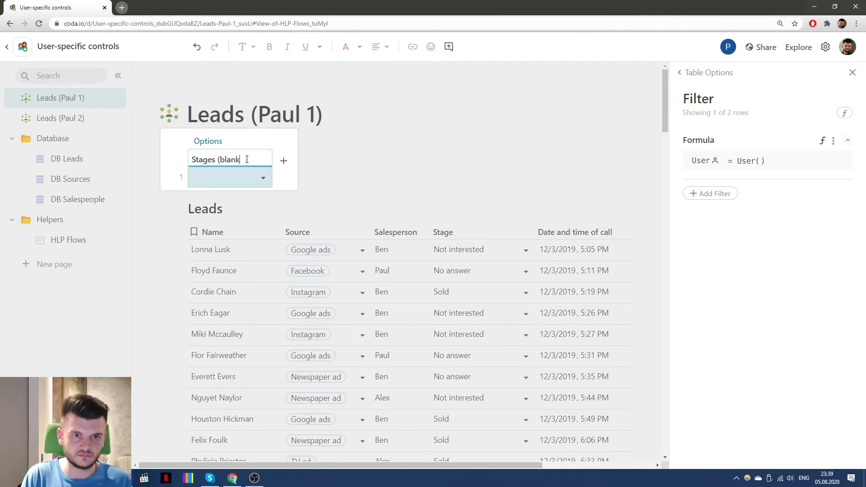
click(235, 176)
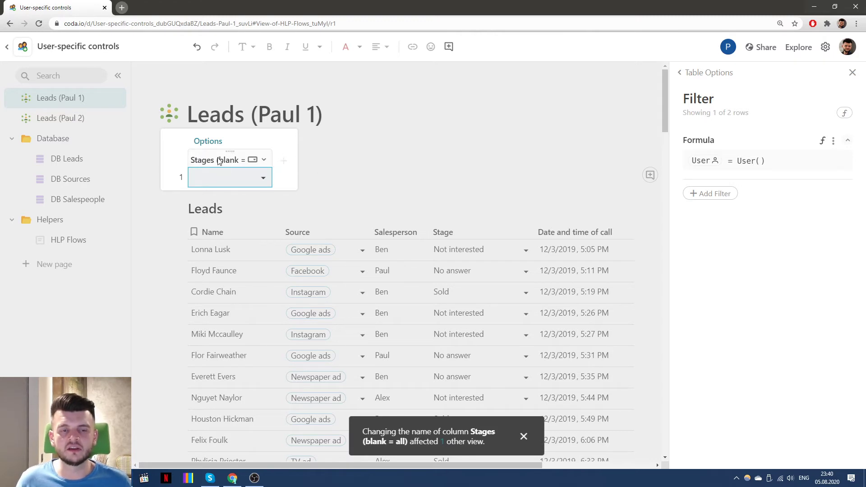
click(378, 150)
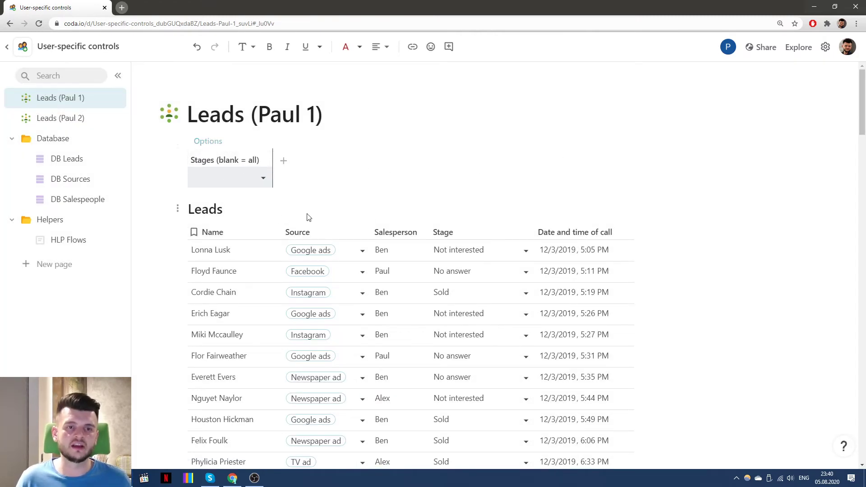
Step: Select Sold in the Stages (blank = all) control and look through the filtered Leads table
scroll(510, 221, down, 5)
scroll(510, 221, down, 20)
scroll(464, 324, up, 20)
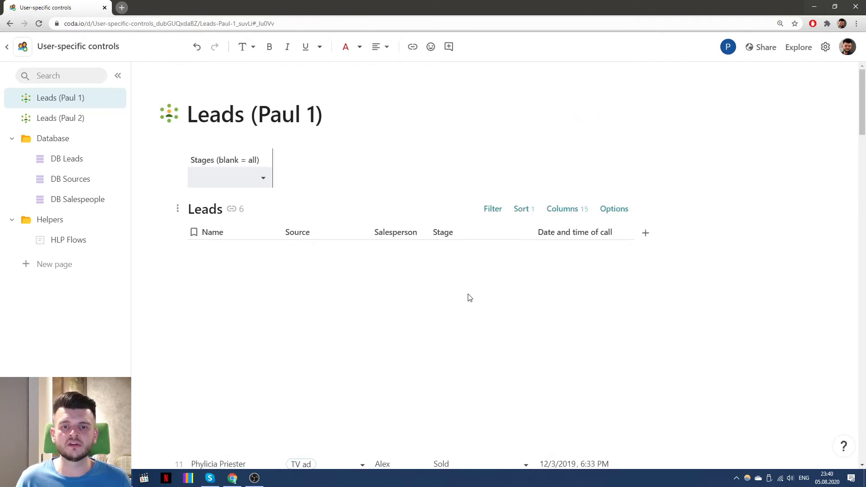
click(265, 178)
click(189, 191)
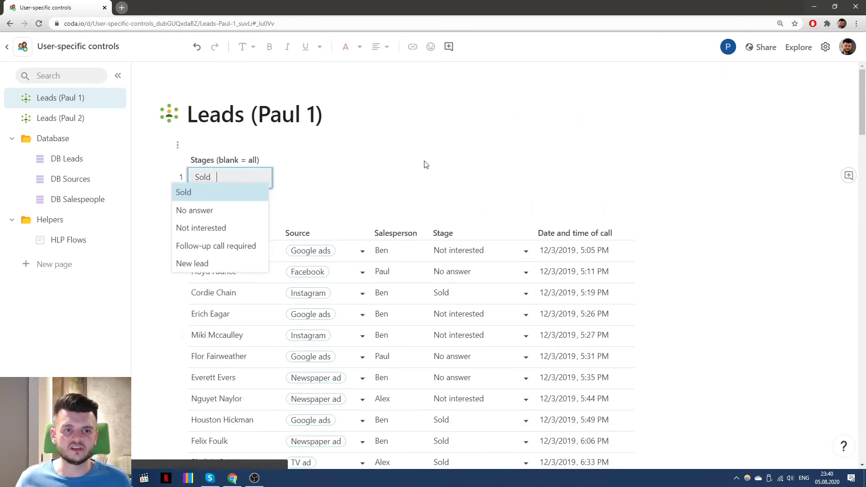
click(585, 178)
scroll(510, 194, down, 8)
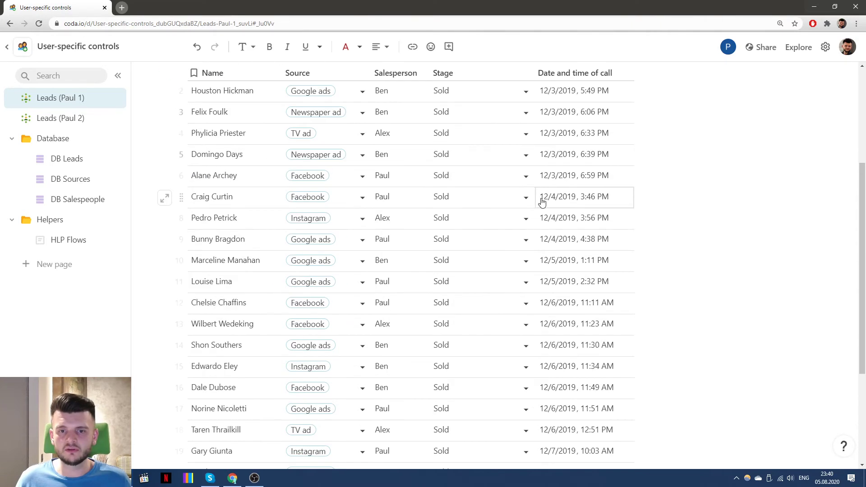
scroll(483, 135, up, 8)
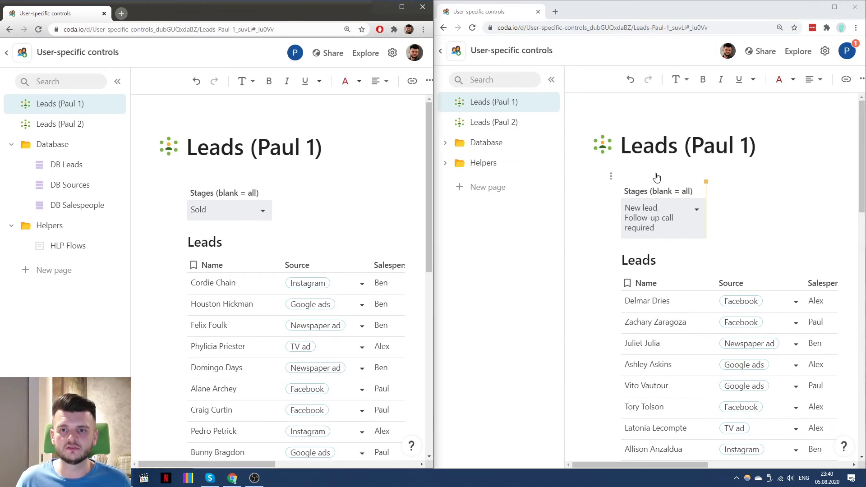
Step: In the second user's browser window, deselect Follow-up call required and New lead in the Stages (blank = all) control
click(683, 209)
click(650, 308)
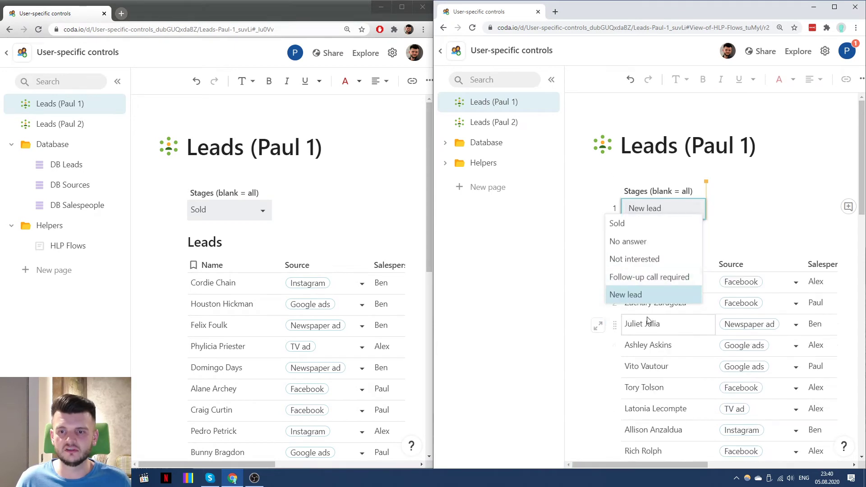
click(654, 294)
click(787, 166)
scroll(707, 132, down, 1)
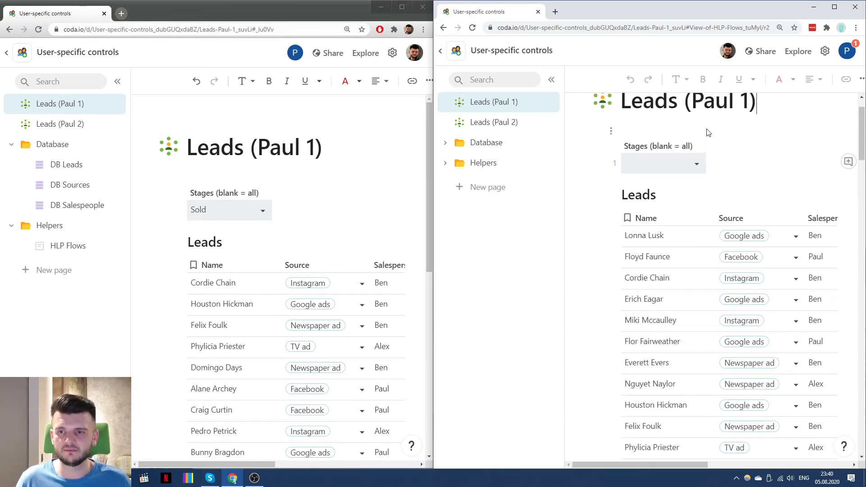
scroll(722, 143, up, 1)
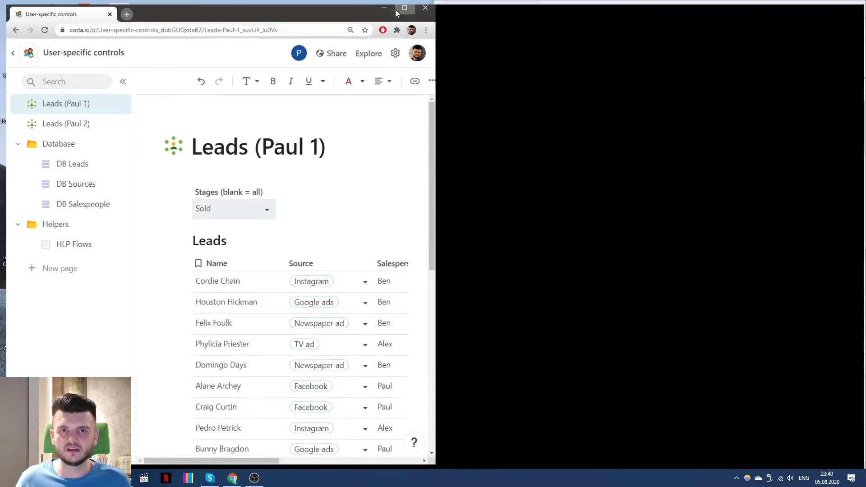
Step: Maximize the first user's window and add a control column named "Salesperson (blank = all)", with its header tall enough to show the full name
click(401, 7)
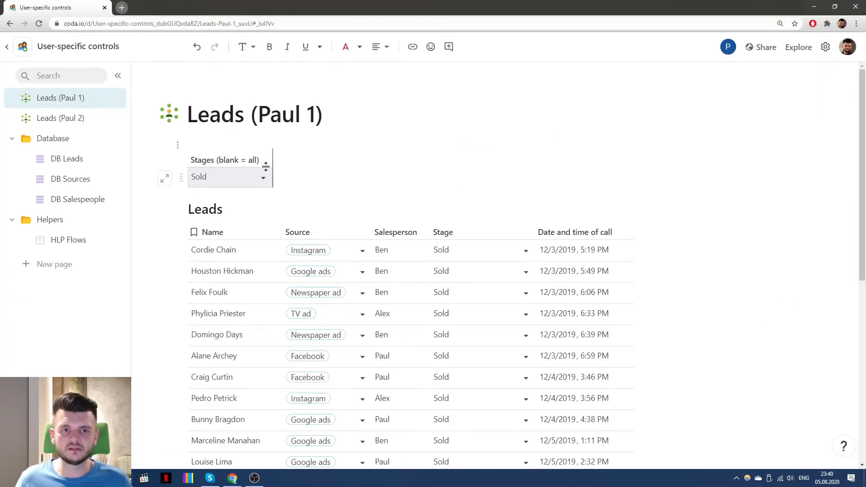
click(283, 161)
click(338, 160)
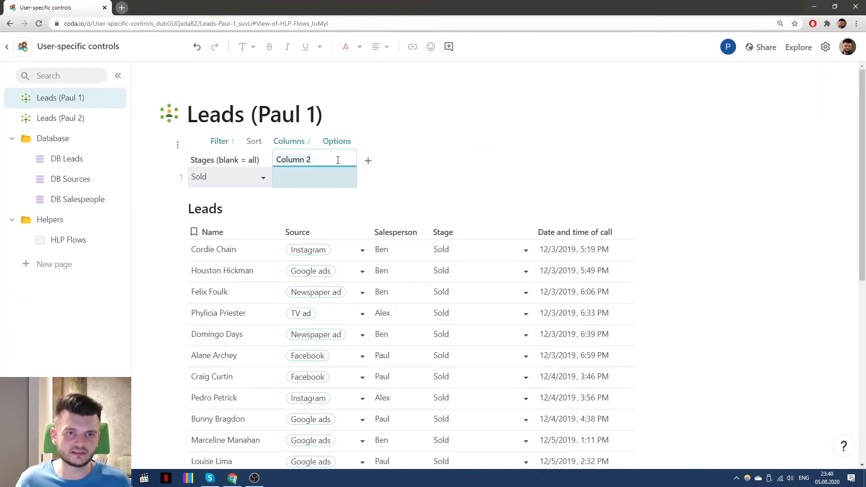
text(Salesperson (blan)
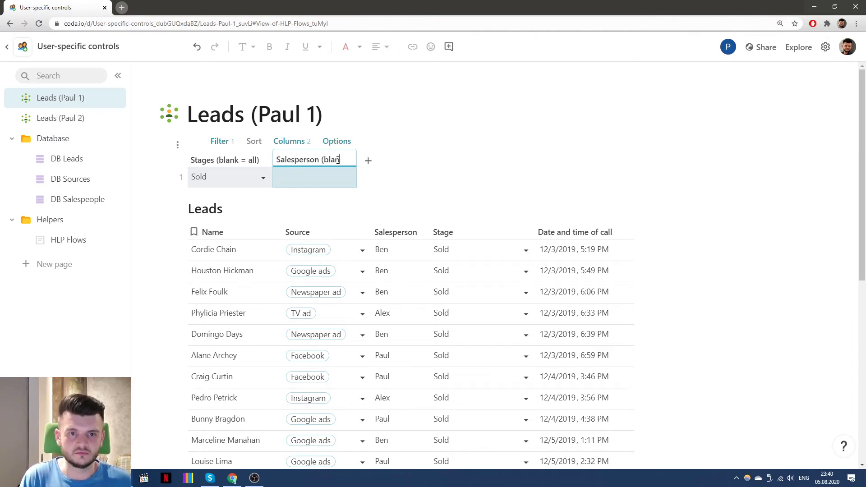
text(k = a)
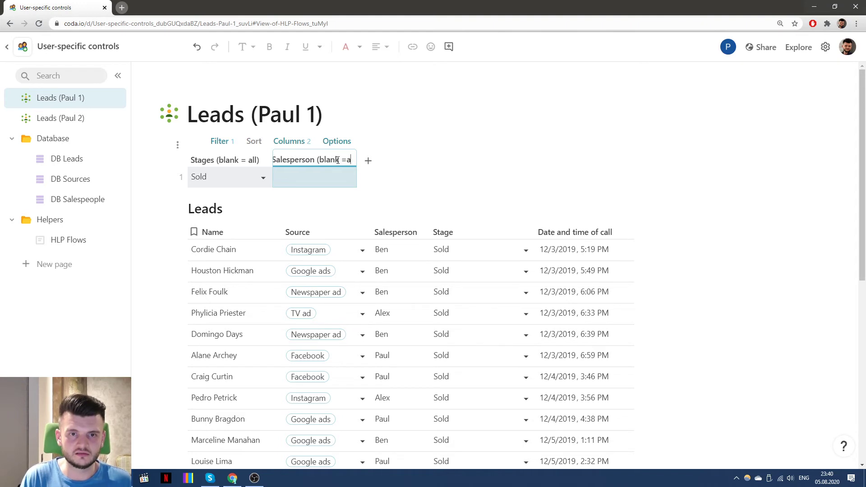
text(ll))
key(Return)
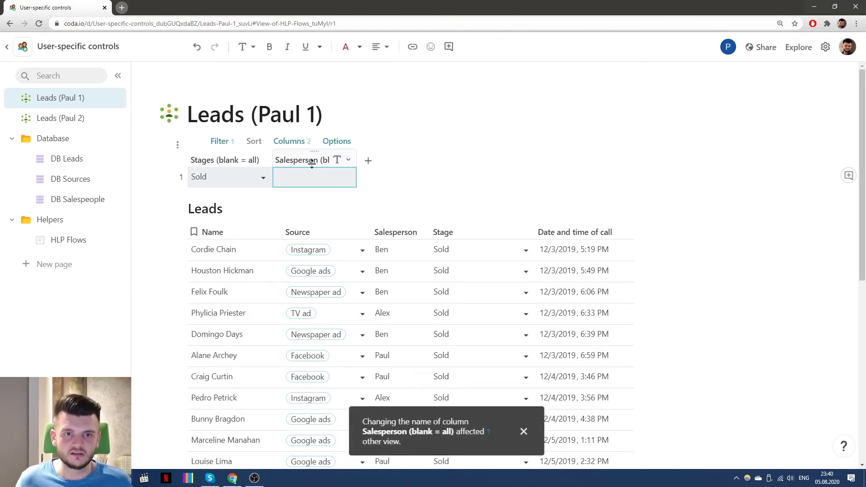
click(312, 168)
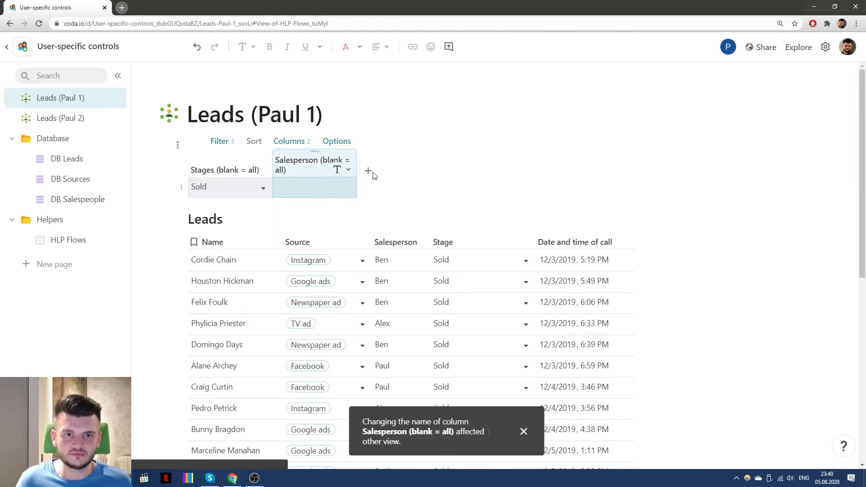
Step: Convert the Salesperson (blank = all) column to a select list with the DB Salespeople table as its selectable items
click(348, 169)
click(361, 207)
click(435, 233)
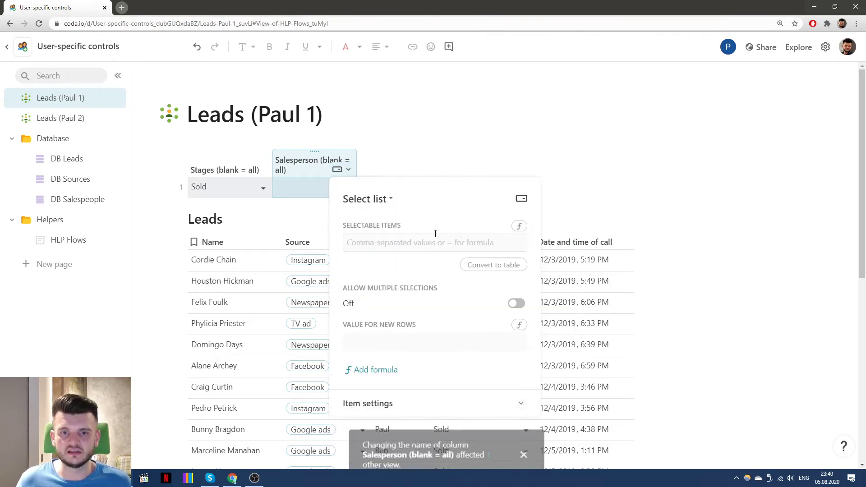
click(426, 240)
text(Le)
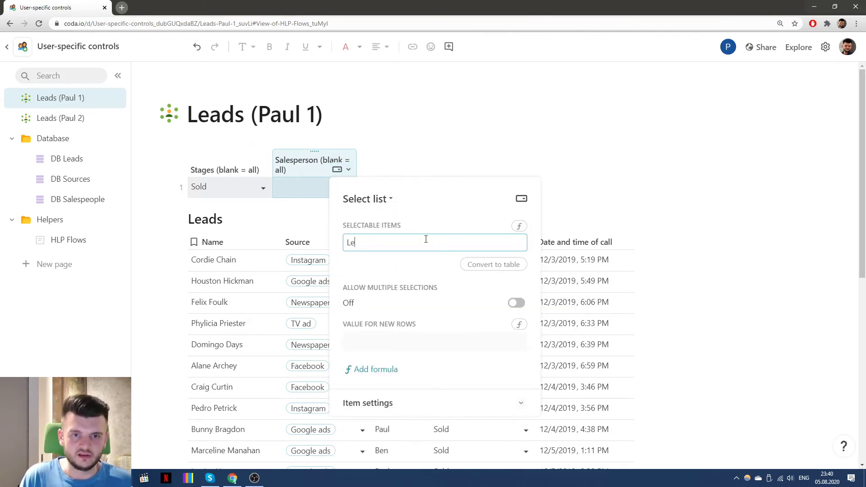
key(BackSpace)
key(BackSpace)
text(=DB Salespeople)
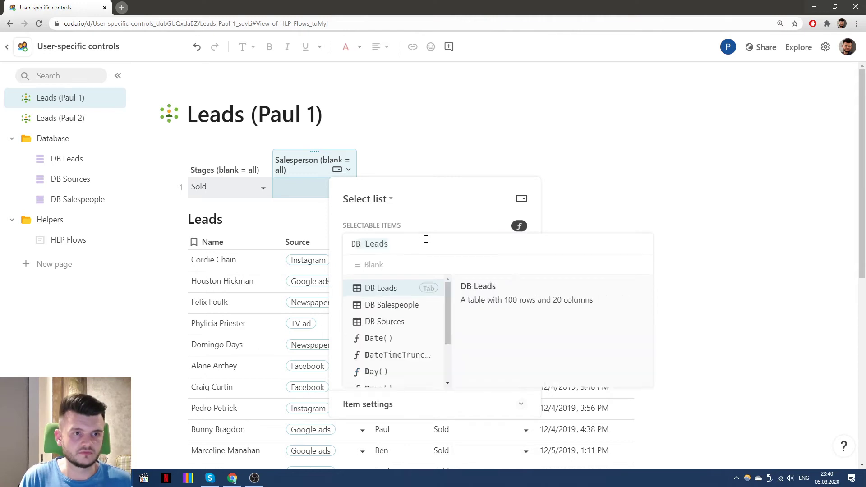
key(Tab)
text(.)
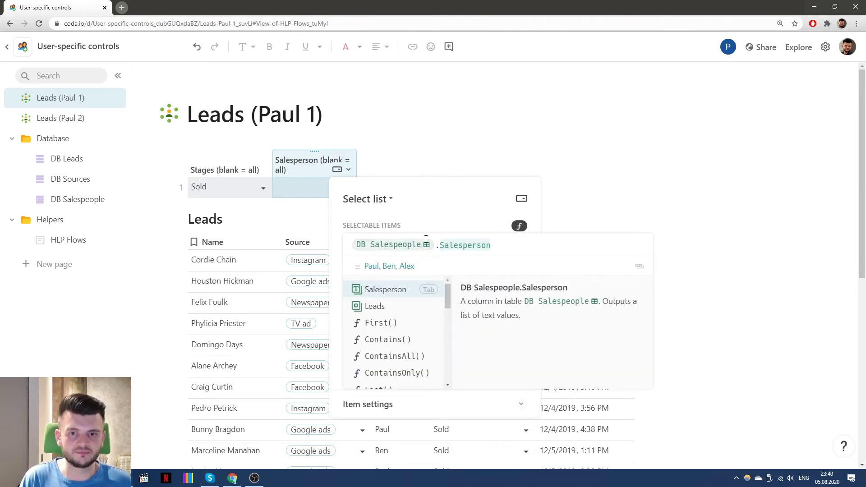
key(BackSpace)
key(Return)
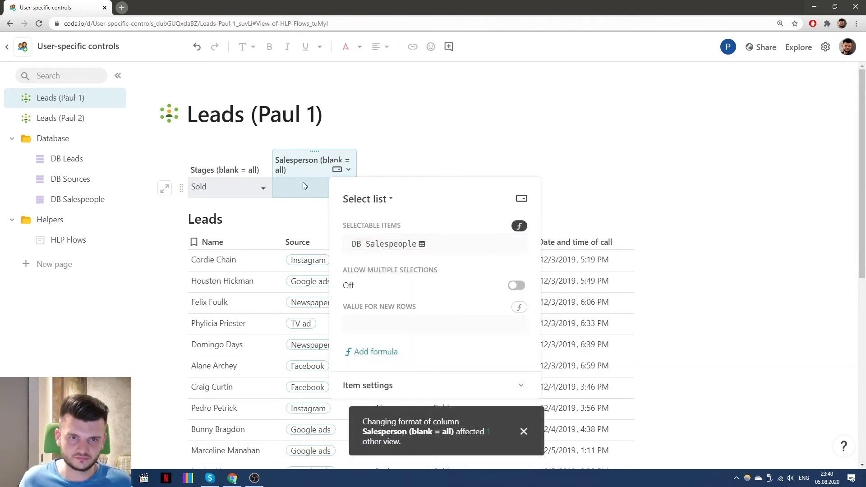
Step: Choose the first salesperson in the Salesperson (blank = all) control and replace that choice with the second one
click(303, 183)
click(304, 193)
click(309, 205)
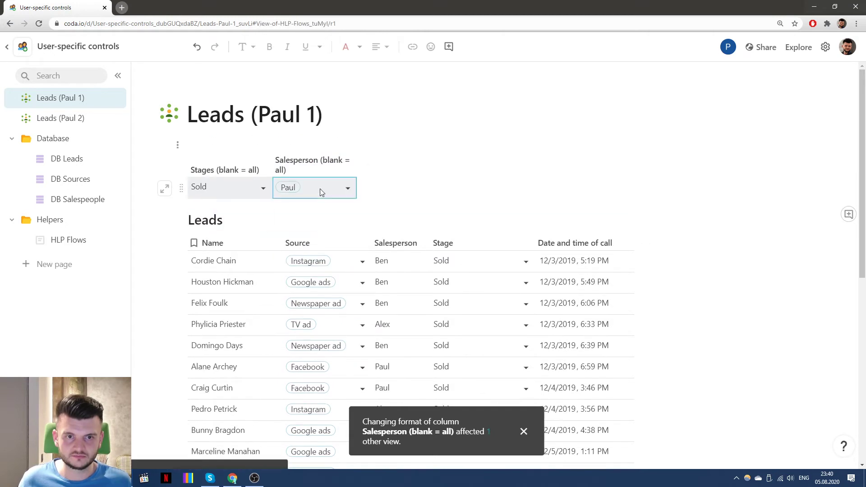
click(319, 191)
click(307, 220)
click(315, 187)
Step: Allow multiple selections in the Salesperson (blank = all) select list and add the first salesperson to the current selection
click(341, 171)
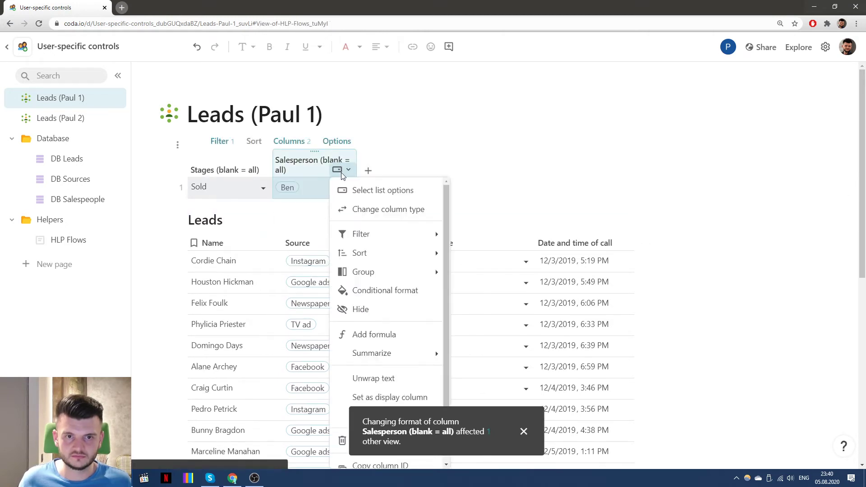
click(357, 188)
click(517, 286)
click(316, 190)
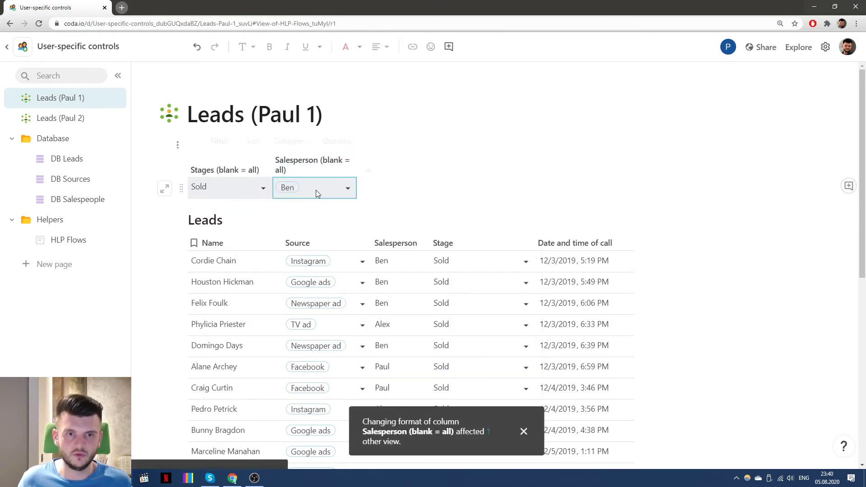
click(316, 190)
click(287, 203)
click(416, 178)
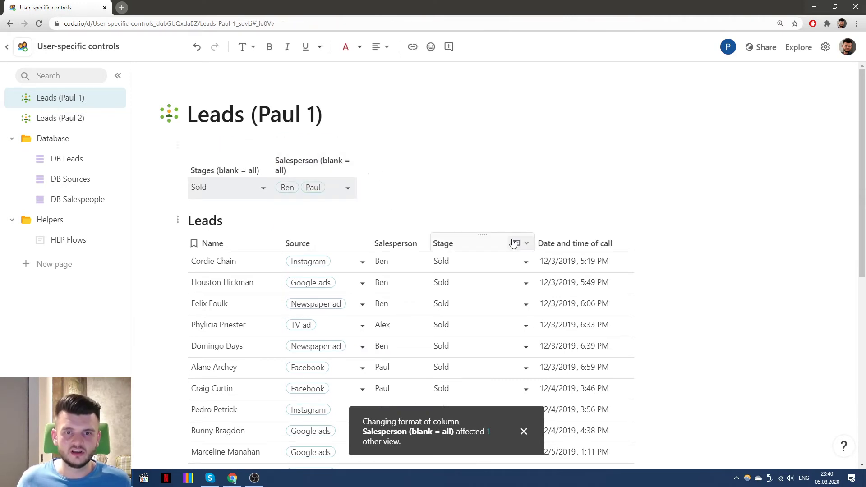
Step: Open the Leads table's filter settings and inspect the formula behind its Salesperson column
click(490, 220)
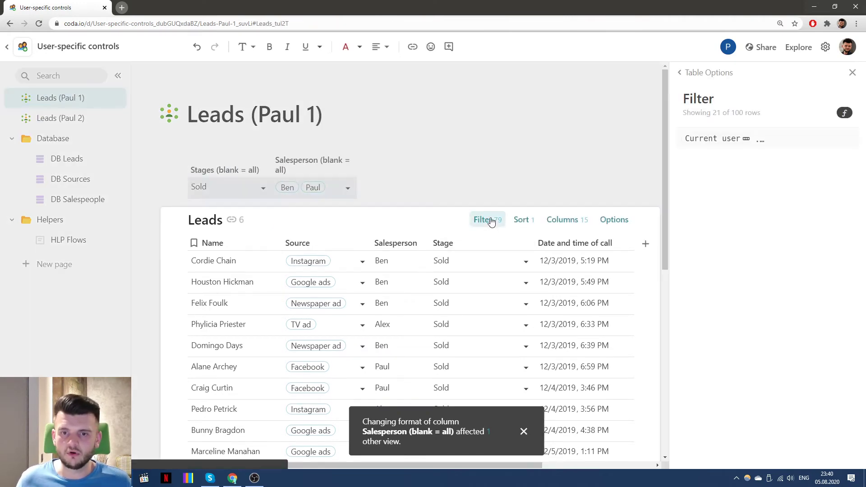
click(383, 244)
click(437, 299)
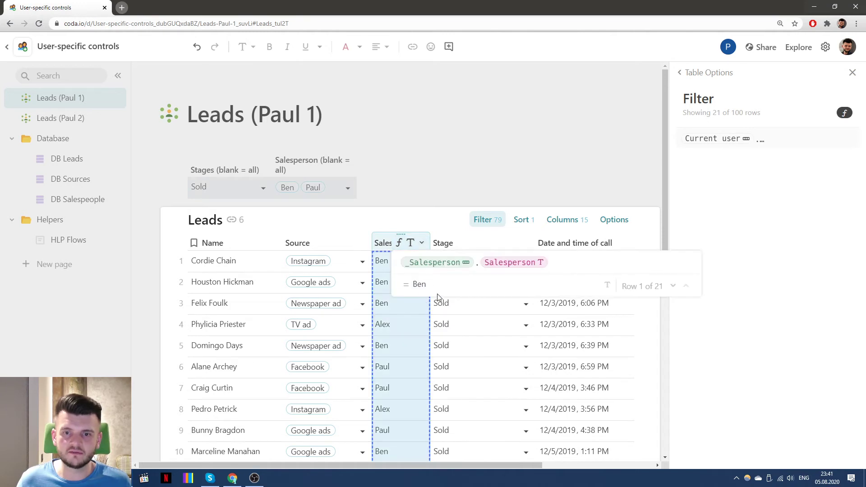
Step: Change the selectable items of the Salesperson (blank = all) select list to DB Salespeople.Salesperson
mouse_move(423, 267)
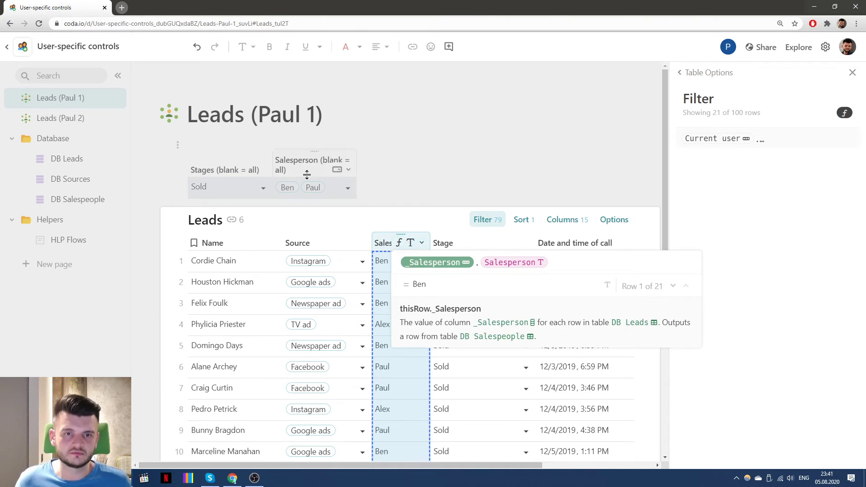
click(336, 169)
click(463, 245)
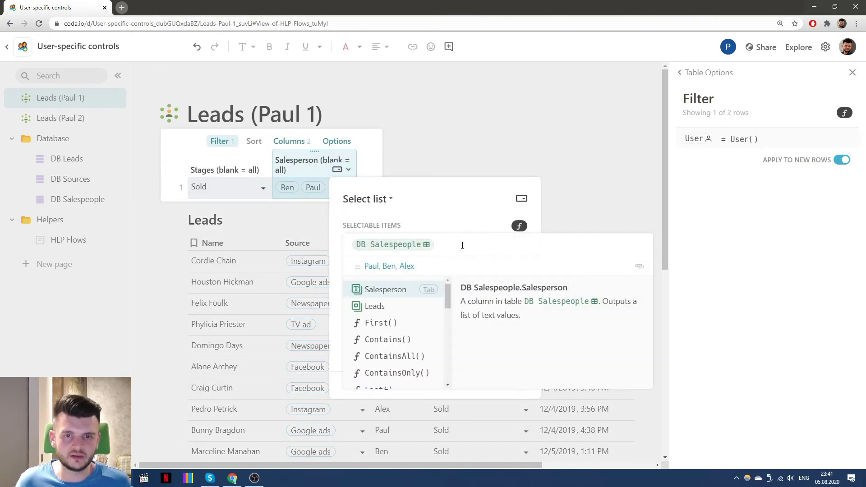
key(Tab)
key(Return)
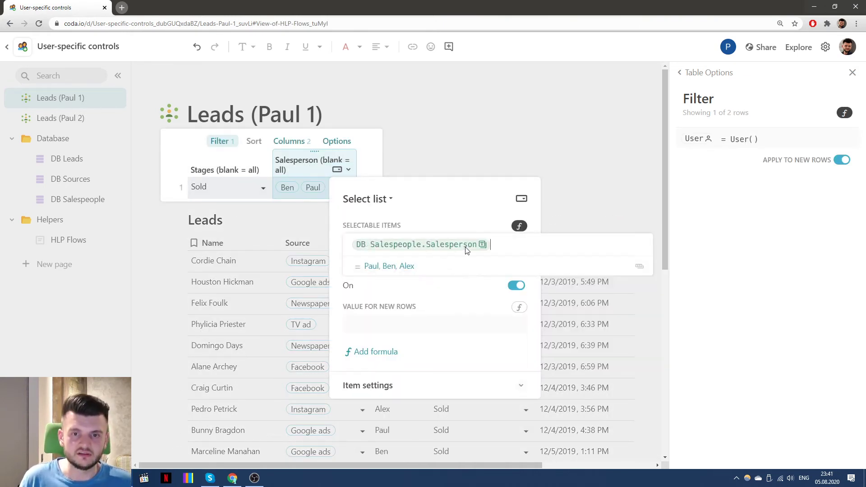
click(359, 163)
Step: Reselect the first two salespeople in the Salesperson (blank = all) control and remove the old entries
click(344, 189)
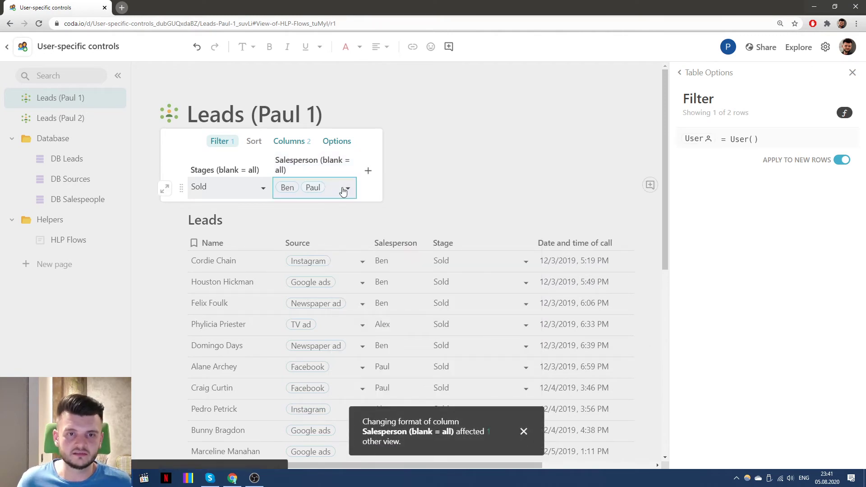
click(305, 220)
click(303, 205)
click(311, 189)
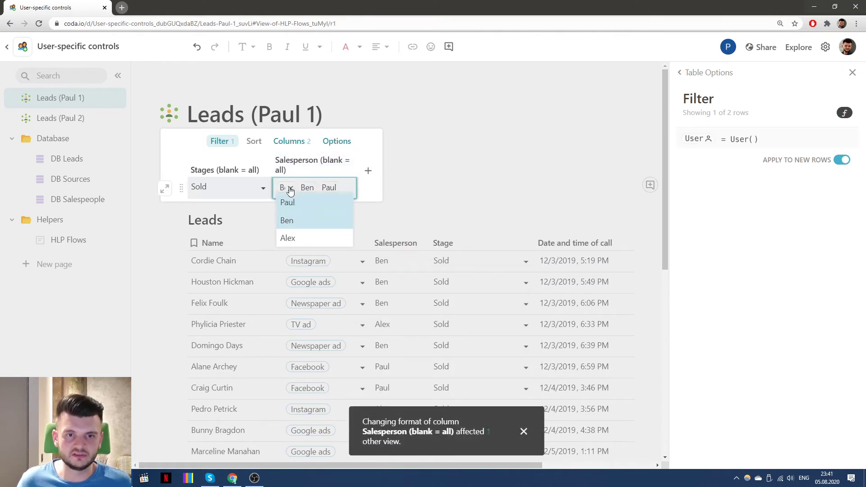
click(385, 181)
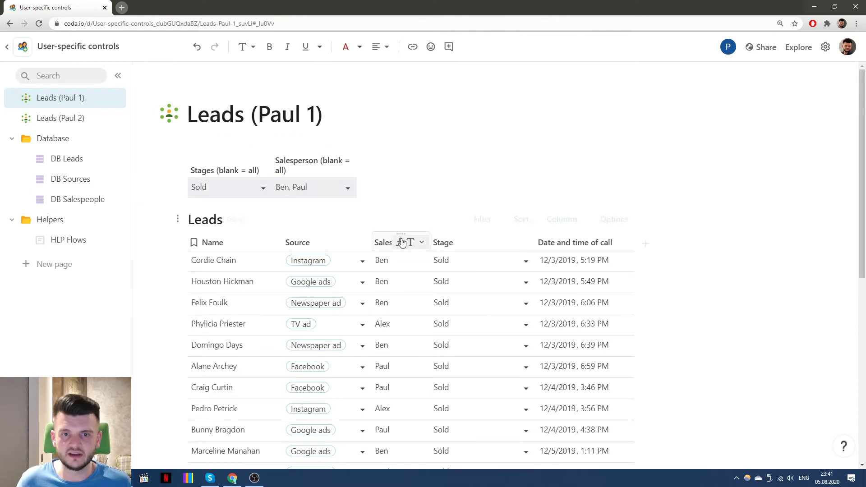
Step: In the Leads table's filter formula, wrap the existing Stages condition in parentheses and follow it with AND
click(422, 242)
click(487, 221)
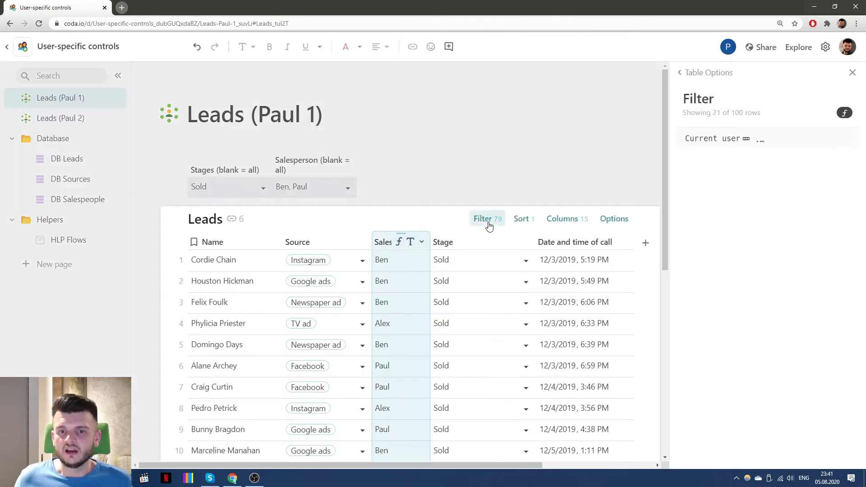
click(729, 141)
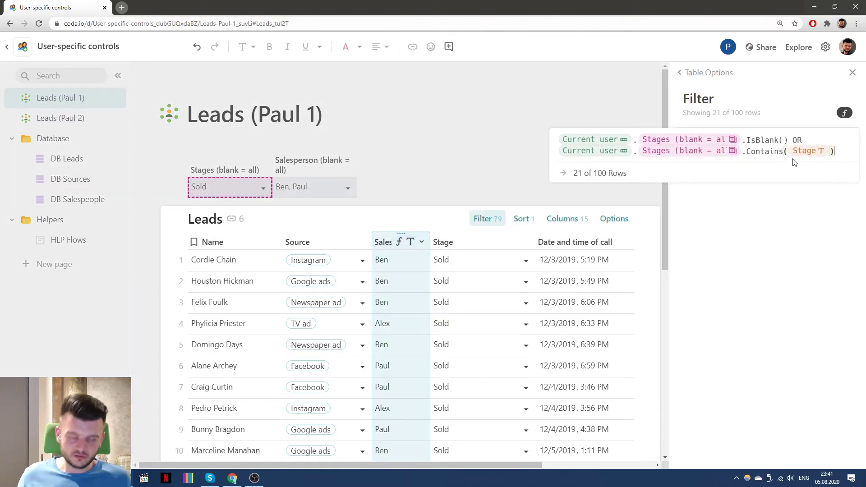
click(563, 139)
text(()
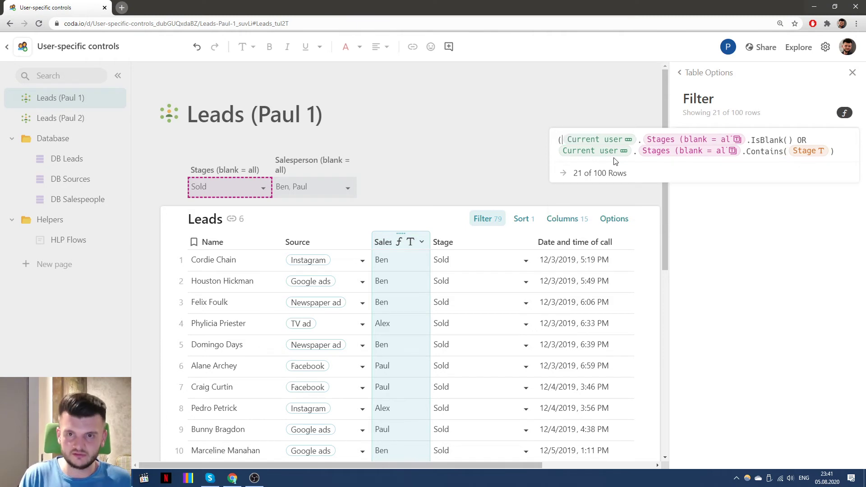
click(839, 151)
text())
key(shift+Return)
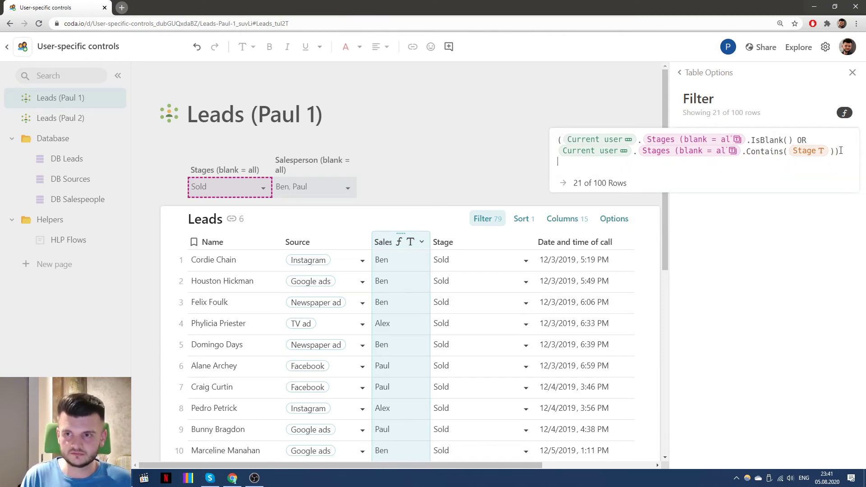
text(AND)
key(shift+Return)
key(shift+Return)
Step: Start a second parenthesised condition in the Leads filter with Current user.Salesperson (blank = all).IsBlank()
text(()
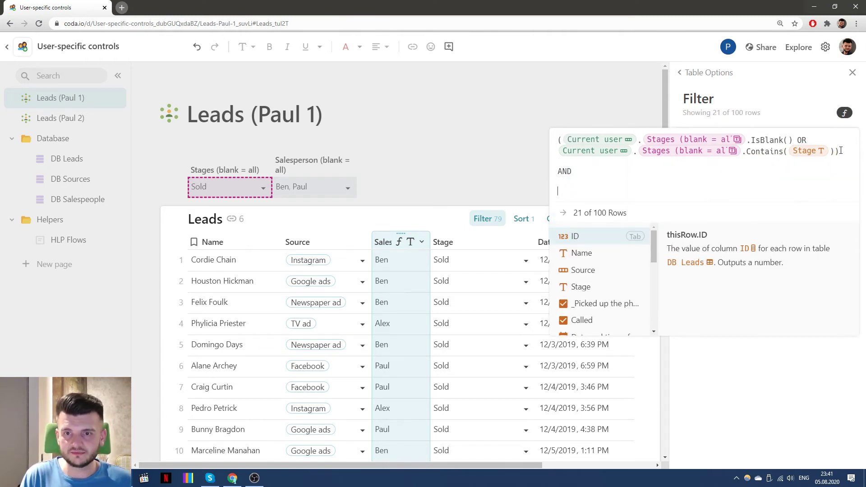
text(Current user)
key(Tab)
text(. )
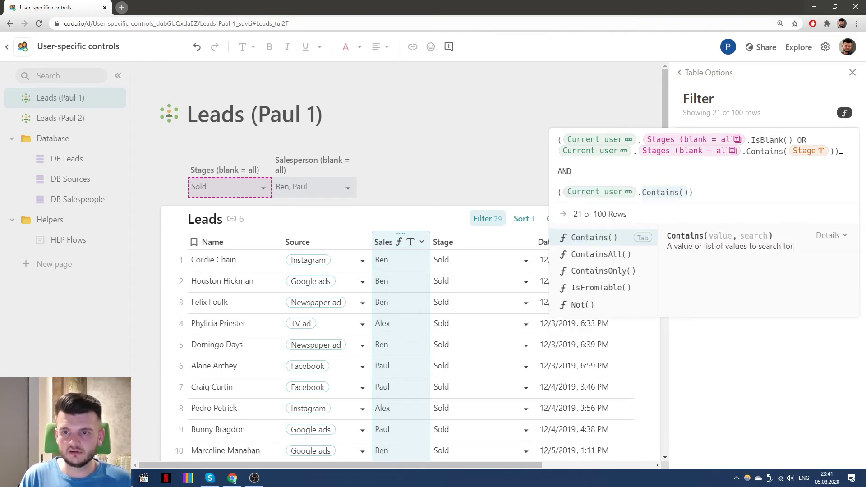
text(Salesperson (blank)
key(Tab)
text(.C)
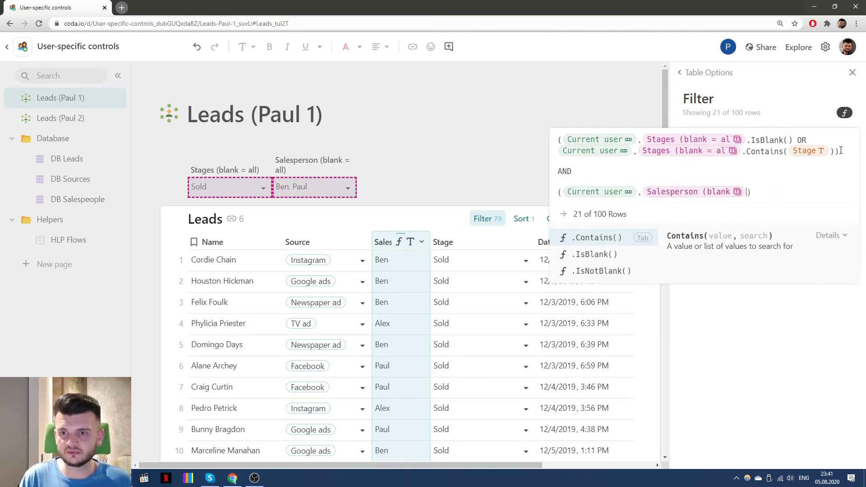
key(BackSpace)
text(IsBN)
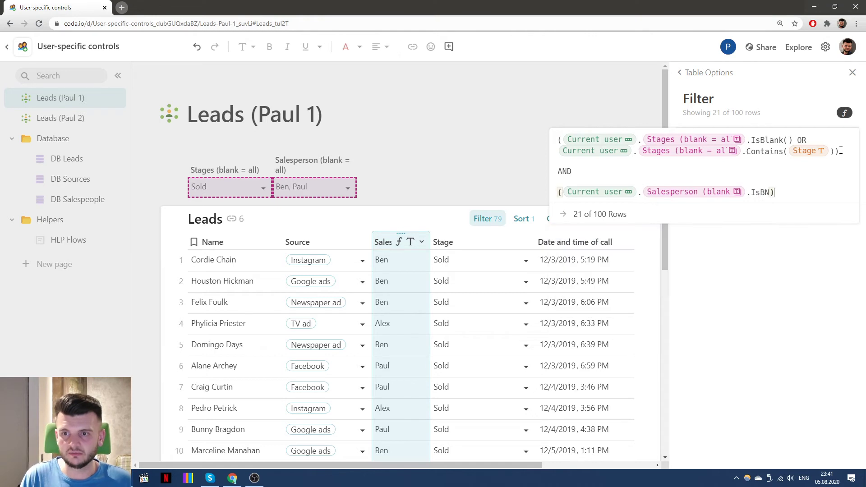
key(BackSpace)
text(lank())
key(Tab)
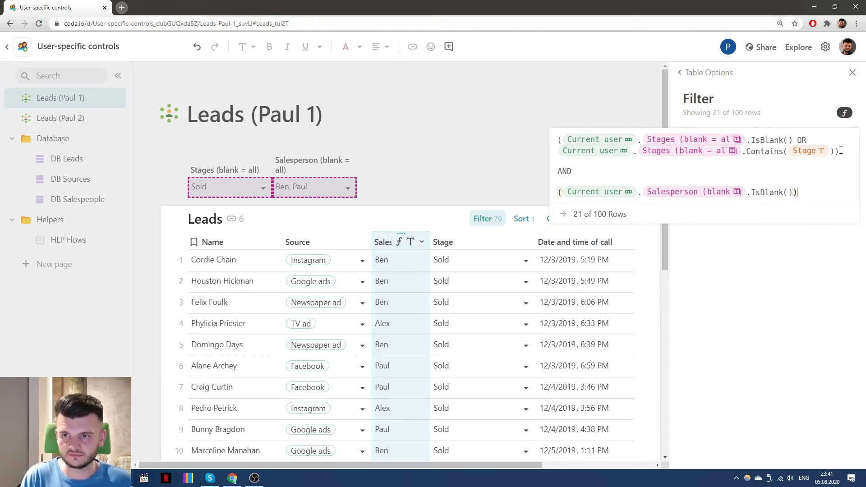
Step: Extend the second filter condition with OR Current user.Salesperson (blank = all).Contains()
text(OR ID)
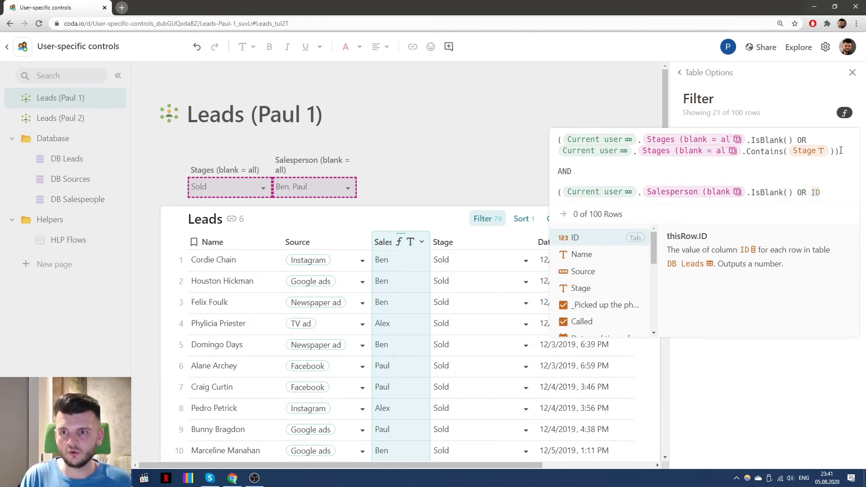
key(BackSpace)
key(BackSpace)
text(Current user)
key(Tab)
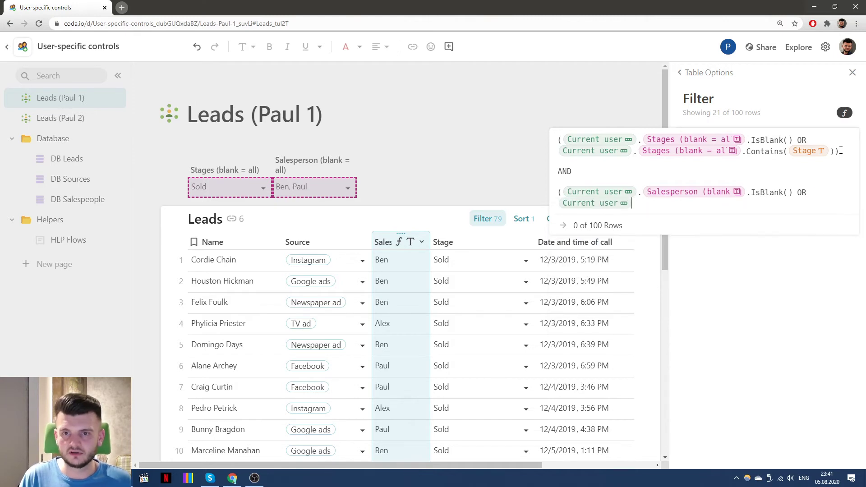
text(.Sla)
key(BackSpace)
key(BackSpace)
text(alesperson (blank = all))
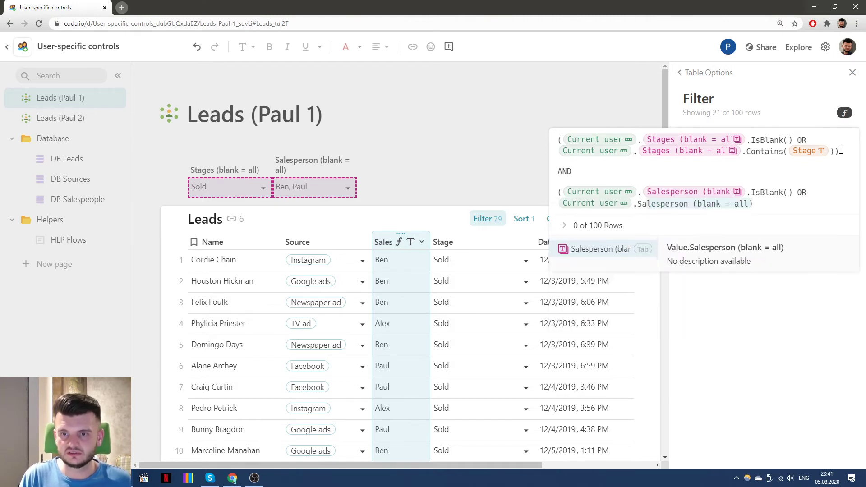
key(Tab)
text(.)
key(Tab)
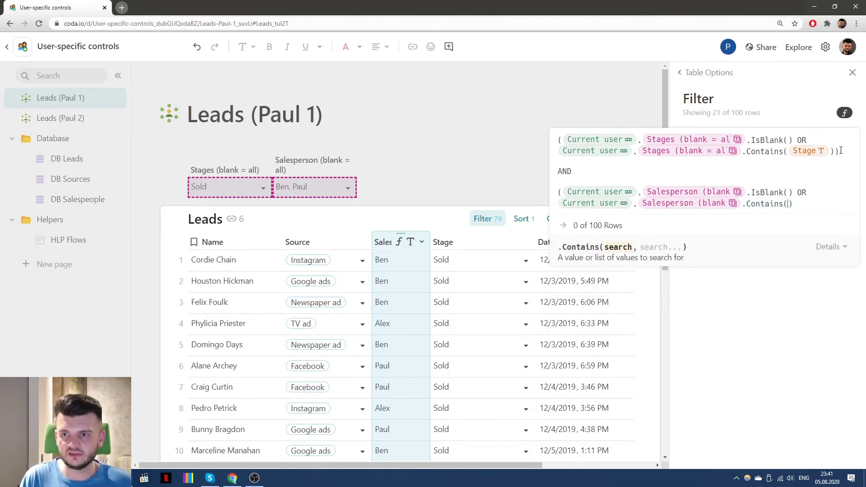
Step: Give Contains() the argument thisRow.Salesperson, close the second parenthesised condition and apply the Leads filter formula
text(thisRow /.Source)
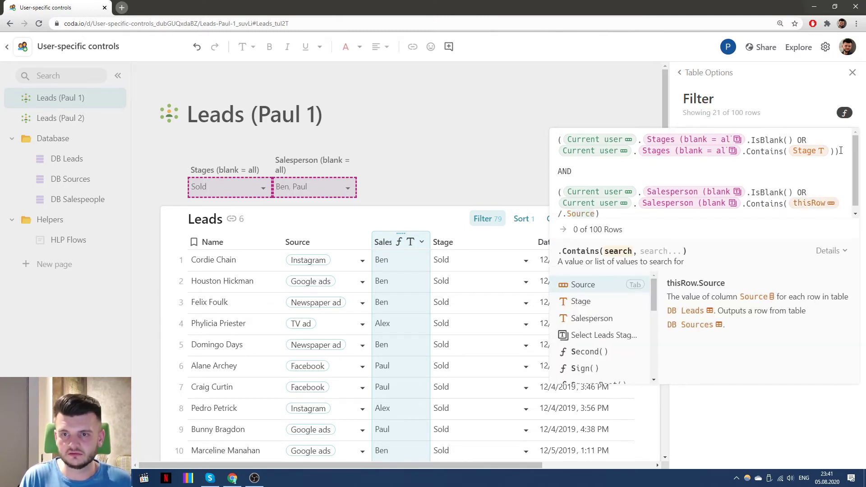
key(Tab)
text(.Sal)
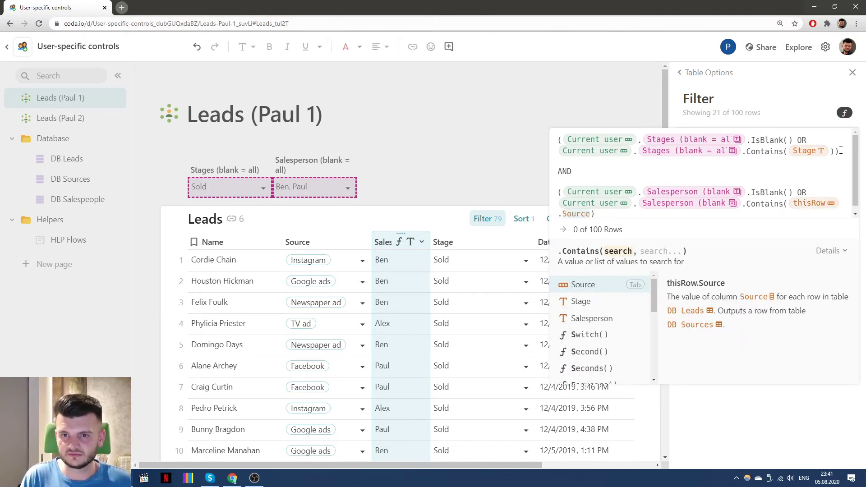
key(Tab)
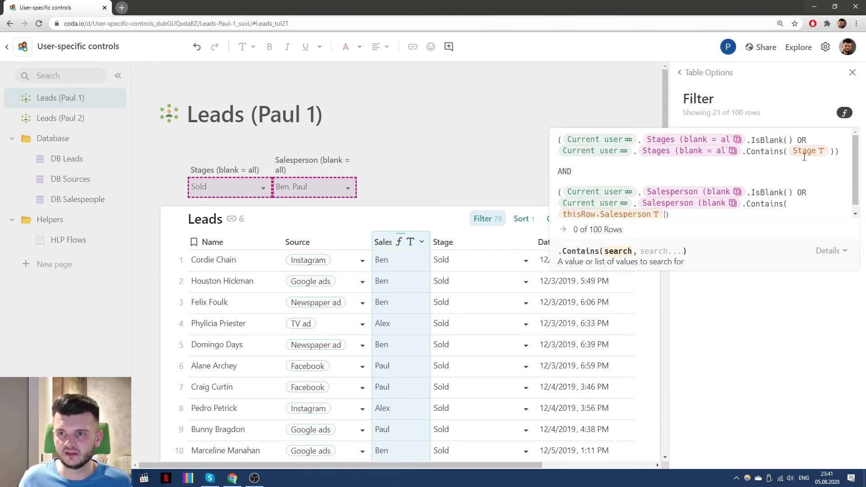
click(803, 152)
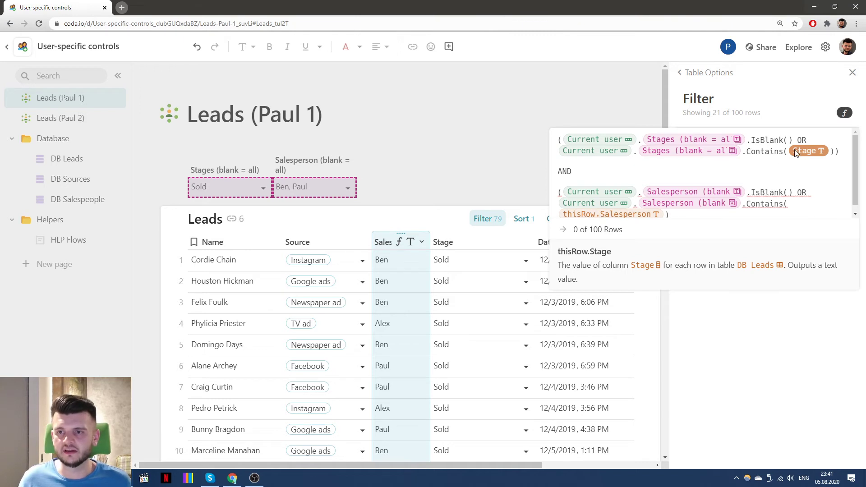
click(716, 212)
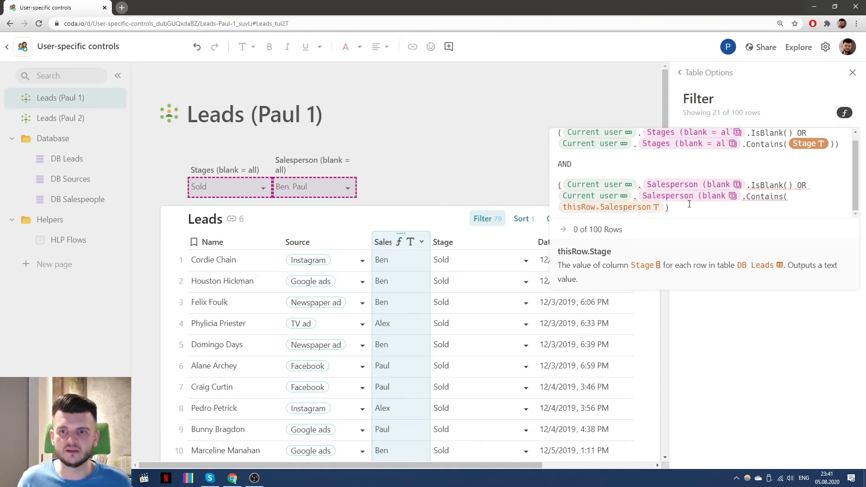
text())
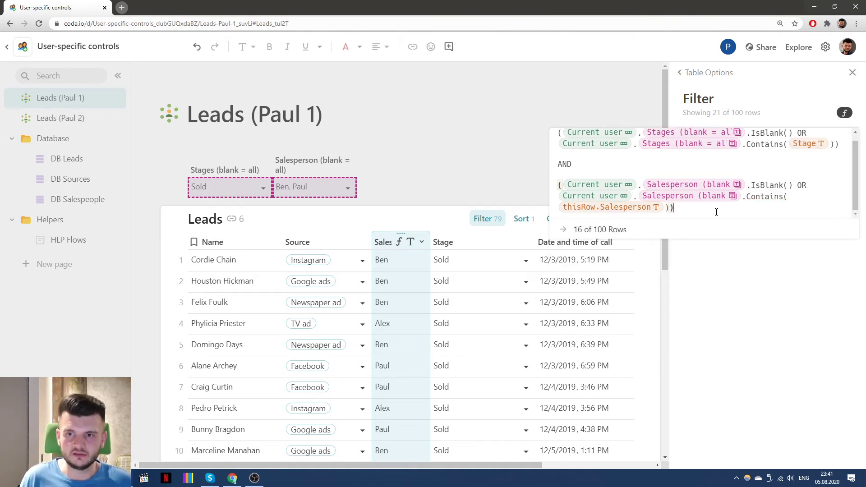
key(Return)
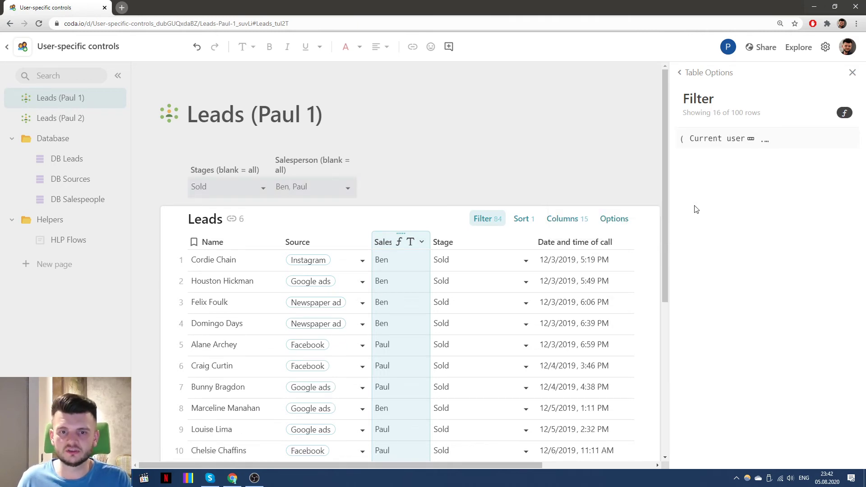
Step: Review the filtered Leads table, and deselect the second salesperson in the Salesperson (blank = all) control, keeping only the first
click(436, 203)
scroll(438, 203, down, 6)
scroll(426, 215, up, 5)
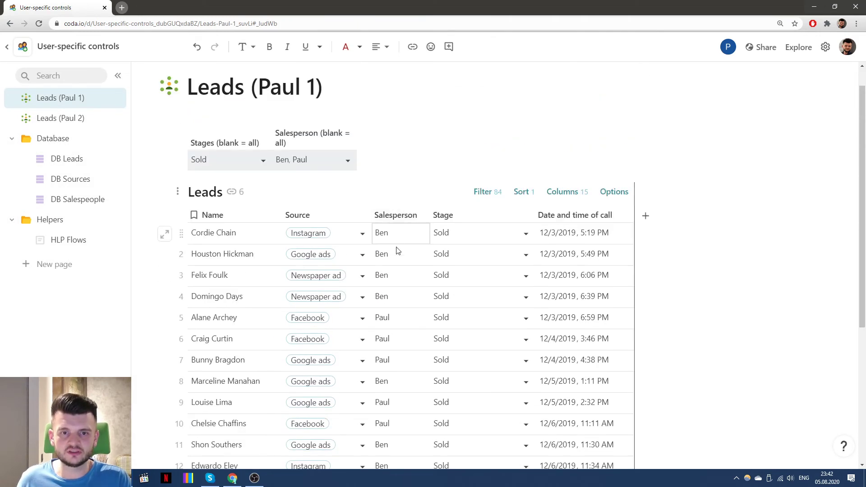
scroll(441, 209, down, 4)
scroll(466, 402, up, 5)
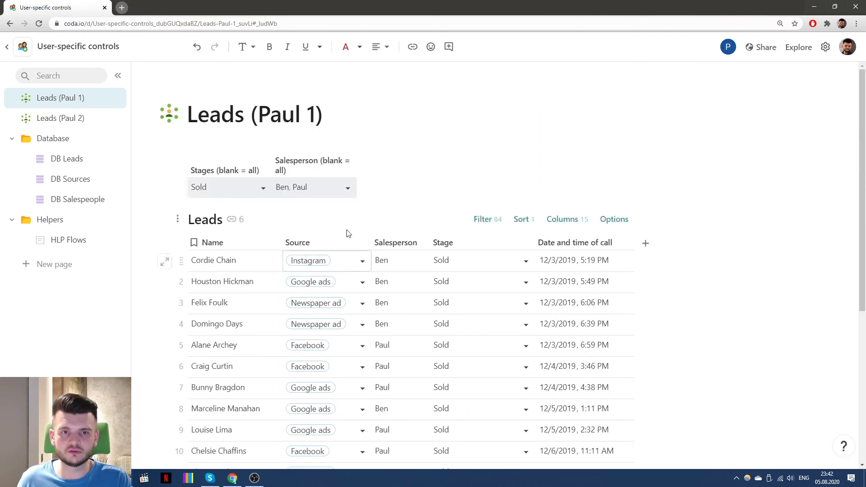
click(335, 186)
click(300, 216)
click(435, 182)
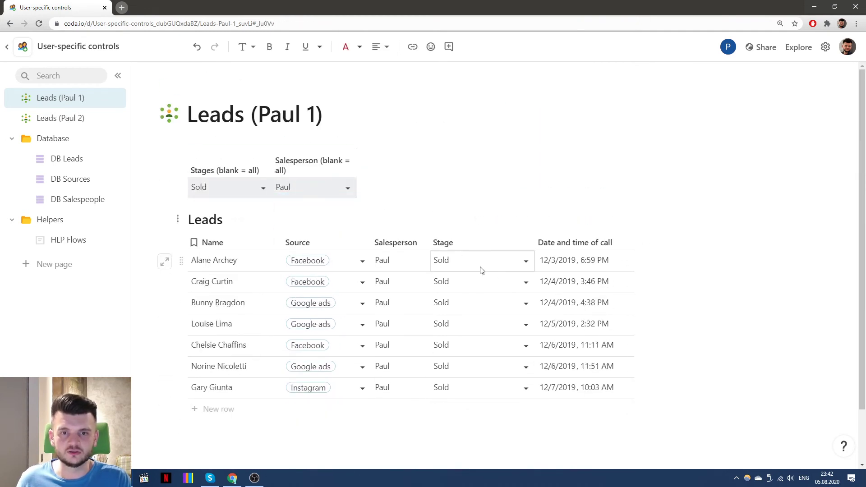
Step: Clear the Salesperson (blank = all) control and check which salespeople's rows the Leads table lists
click(329, 196)
click(312, 202)
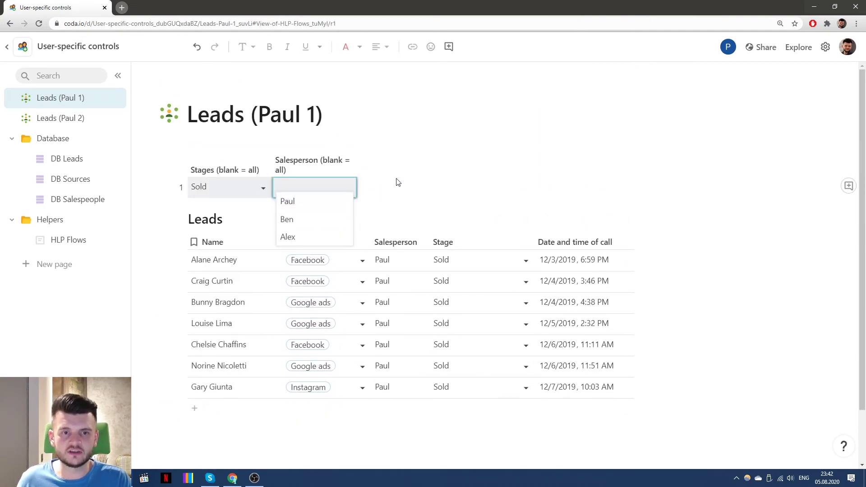
click(397, 182)
scroll(396, 252, down, 3)
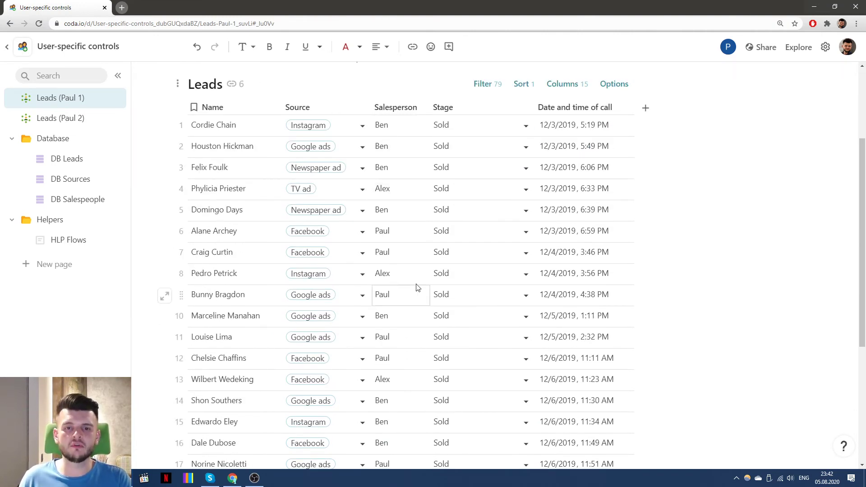
scroll(467, 120, down, 5)
scroll(482, 295, up, 7)
Step: Choose the first salesperson in the Salesperson control, clear Sold from the Stages control and review the Leads rows
click(340, 193)
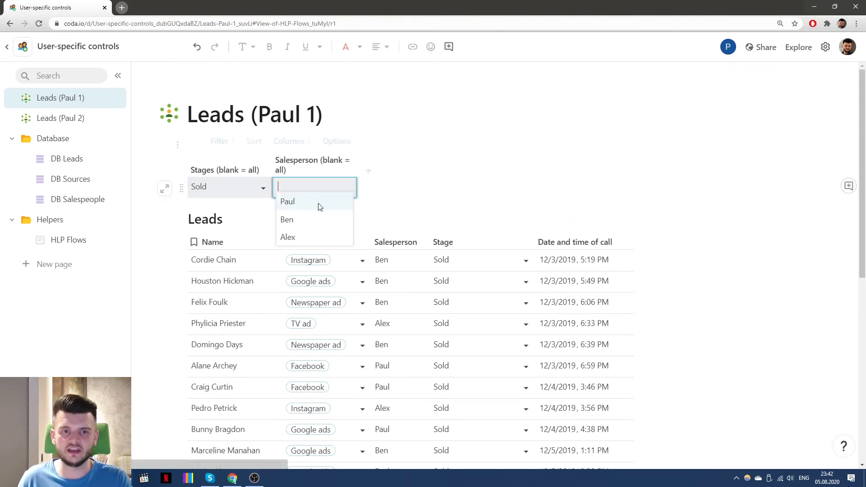
click(290, 201)
click(253, 189)
click(210, 201)
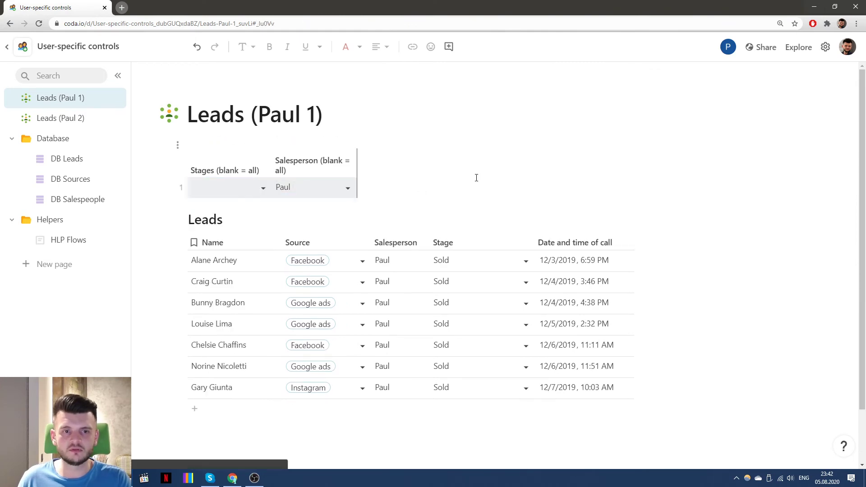
scroll(465, 189, down, 7)
scroll(472, 199, down, 3)
scroll(472, 199, up, 10)
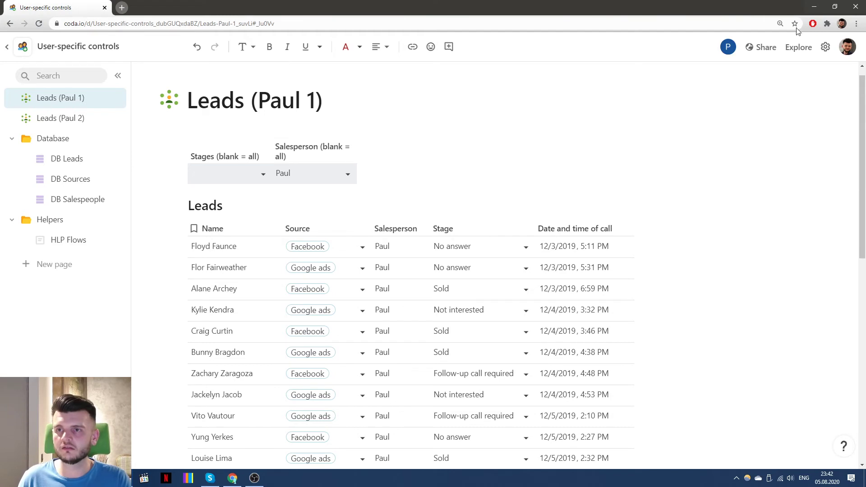
Step: Restore the browser window to half width so that both users' windows appear side by side
click(835, 7)
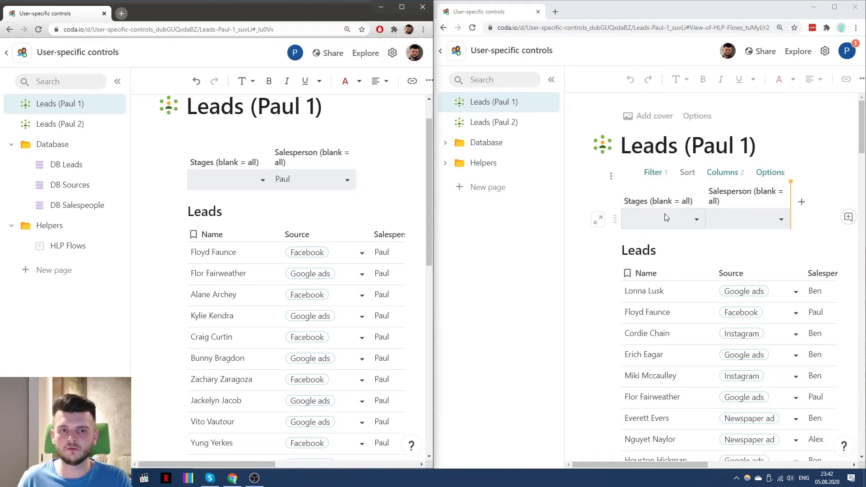
Step: Enlarge the first user's window to full size and narrow the Salesperson (blank = all) column so its heading wraps after Salesperson
click(401, 7)
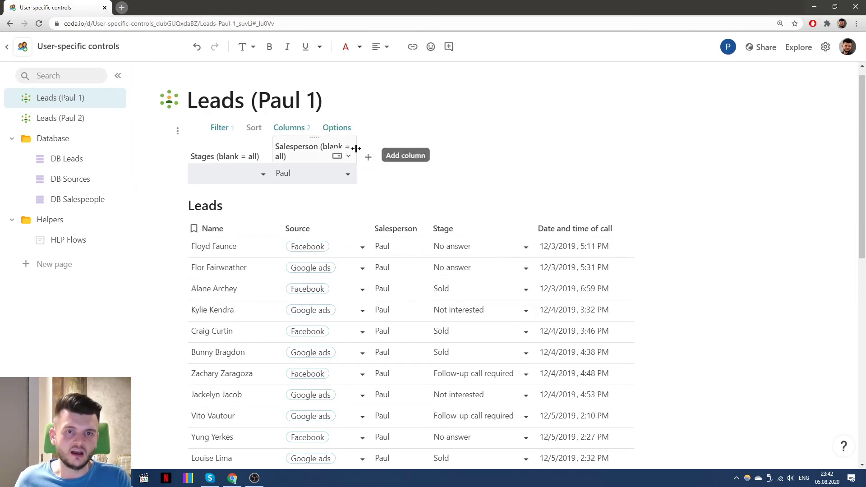
drag(345, 148, 331, 149)
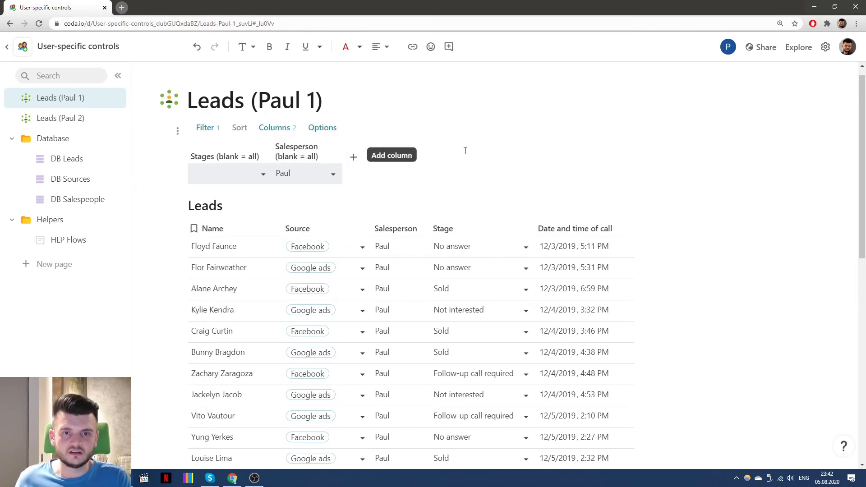
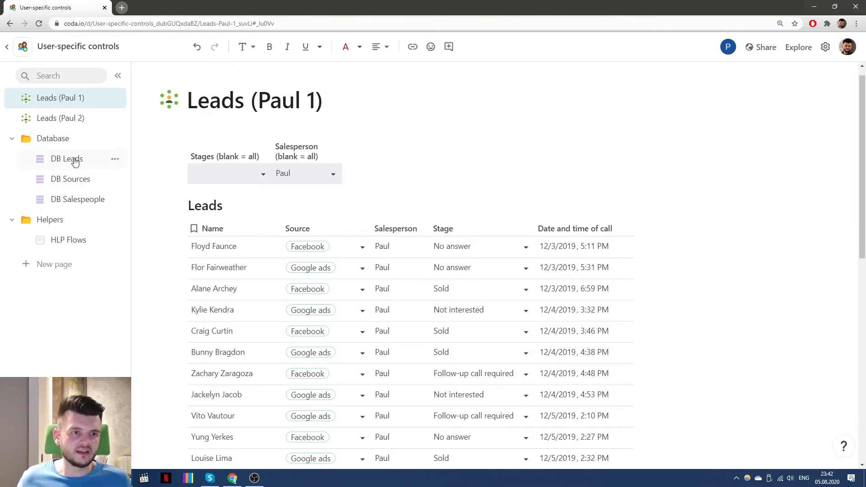
Step: Delete the second user's row from the HLP Flows table and switch to the second user's browser window at full size
click(68, 241)
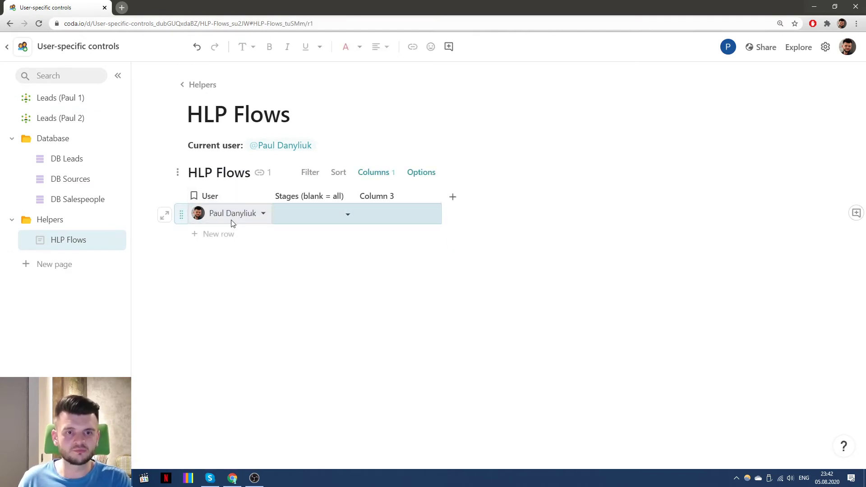
click(835, 6)
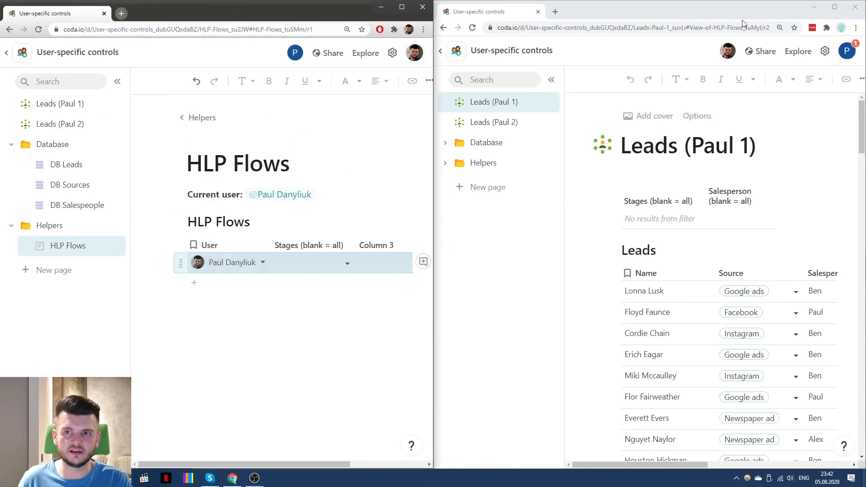
click(738, 11)
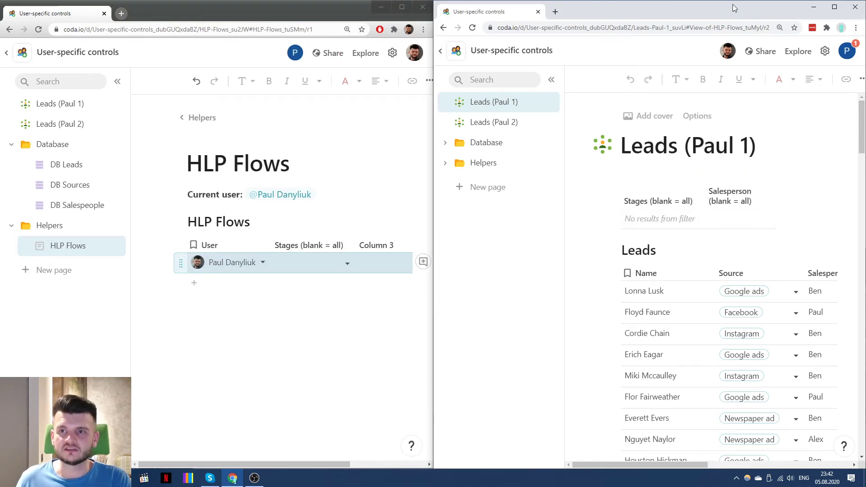
drag(733, 6, 557, 0)
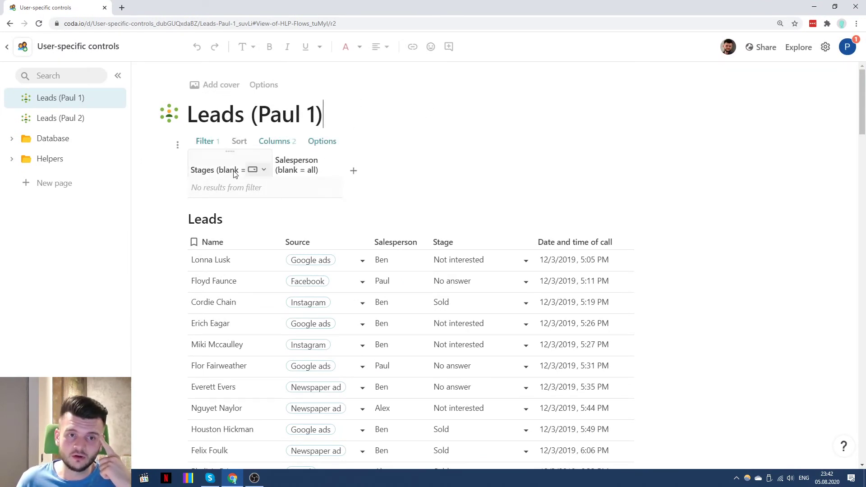
Step: Create a new controls row for the second user from the empty filtered view above the Leads table
click(441, 173)
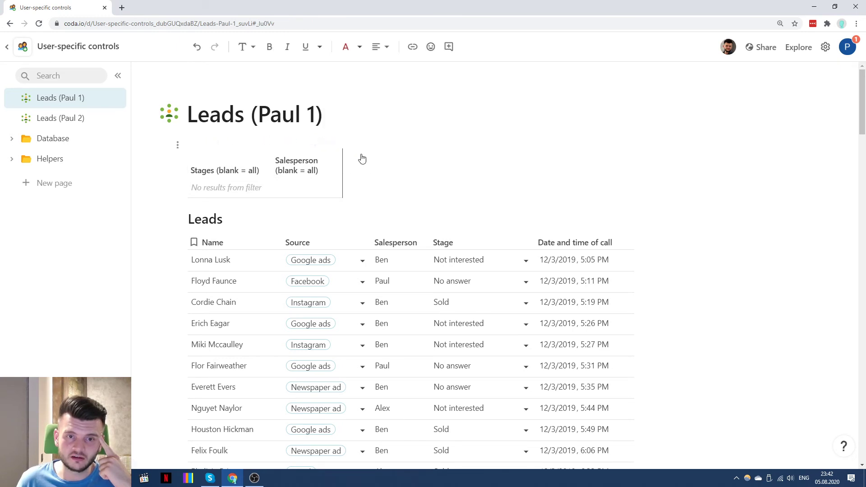
click(548, 151)
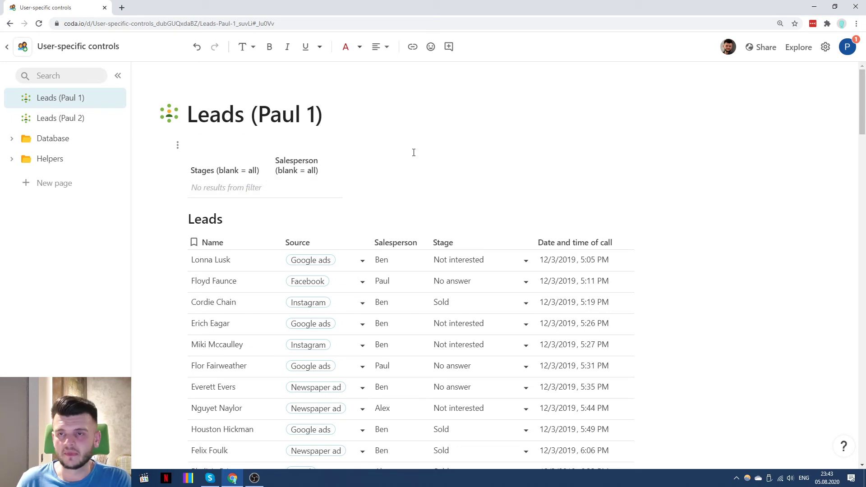
click(265, 194)
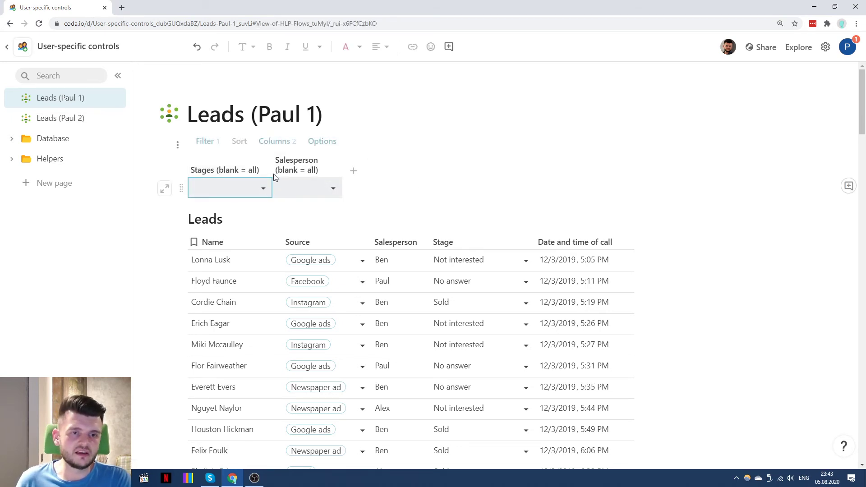
click(415, 175)
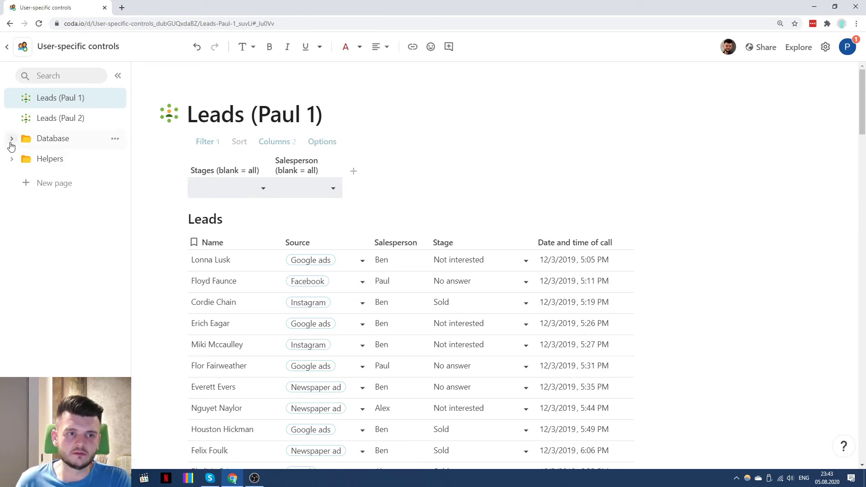
Step: Check the HLP Flows table for the second user's newly created row, and return to the first Leads page
click(12, 159)
click(61, 180)
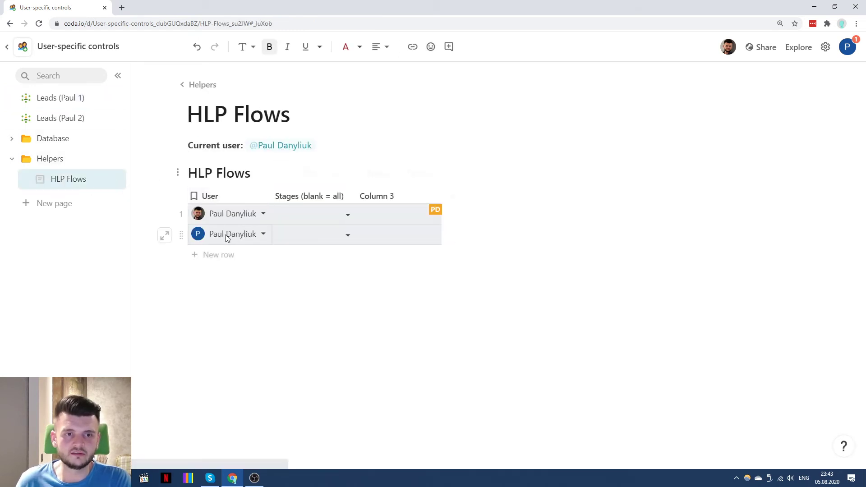
click(63, 99)
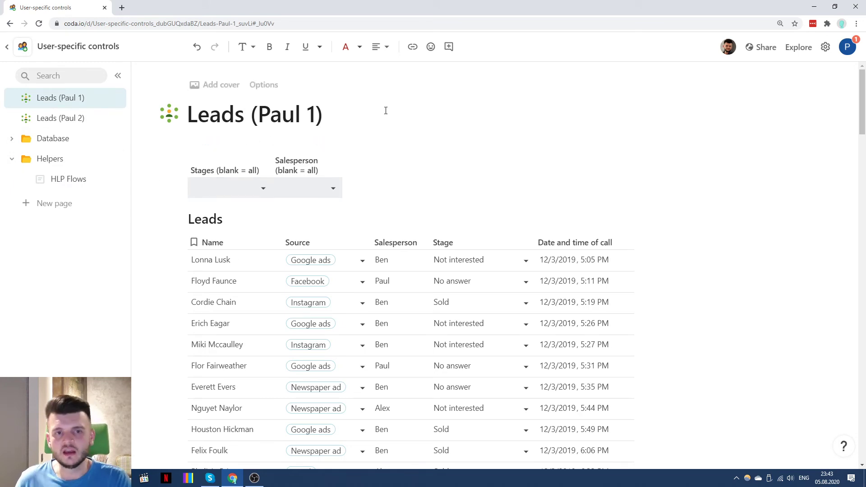
click(68, 180)
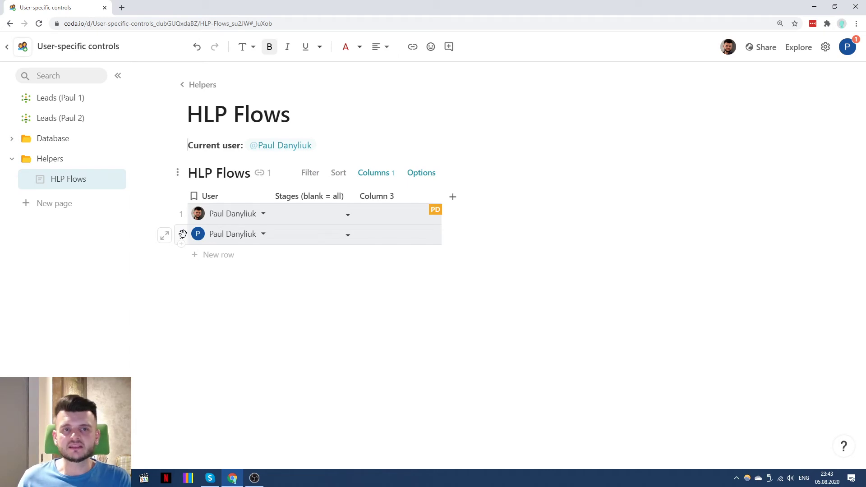
click(43, 97)
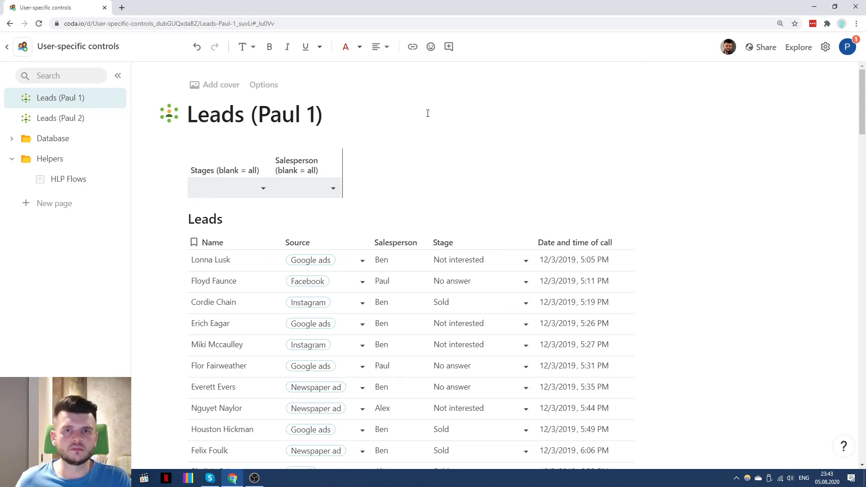
Step: Undo the creation of the controls row, recreate it from the empty view and look at the Stages options
key(ctrl+z)
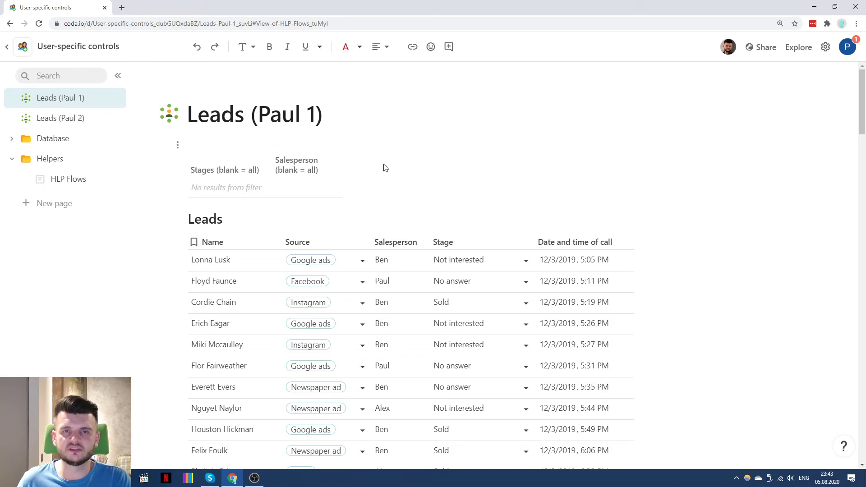
click(228, 188)
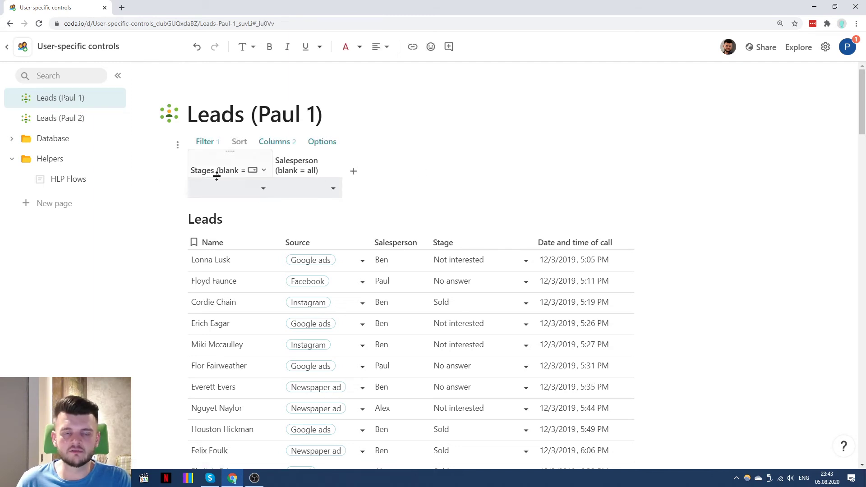
click(252, 188)
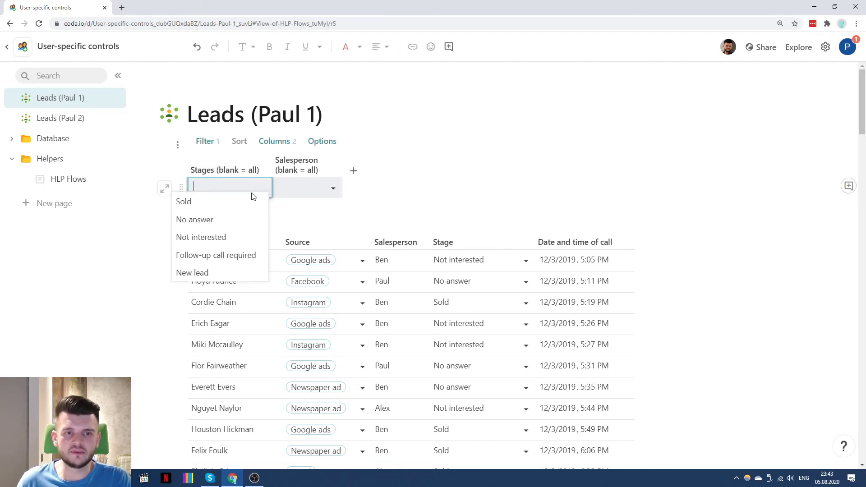
click(420, 160)
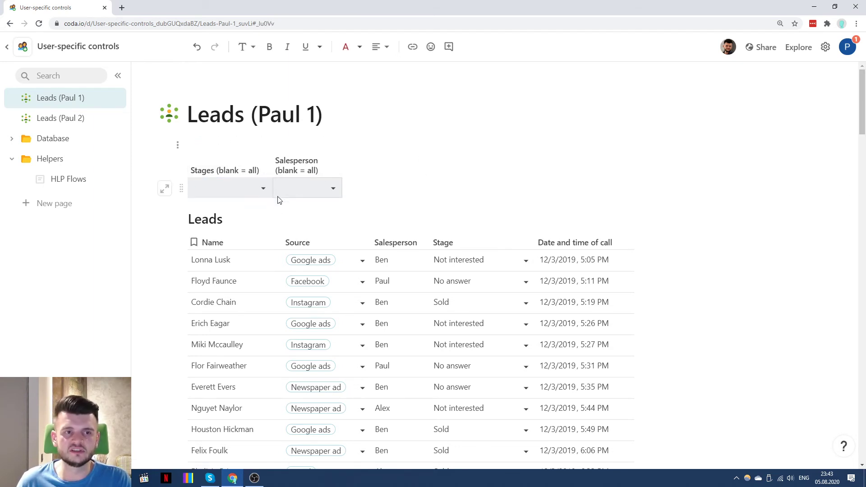
Step: Delete the second Leads page from the doc
click(57, 118)
click(116, 119)
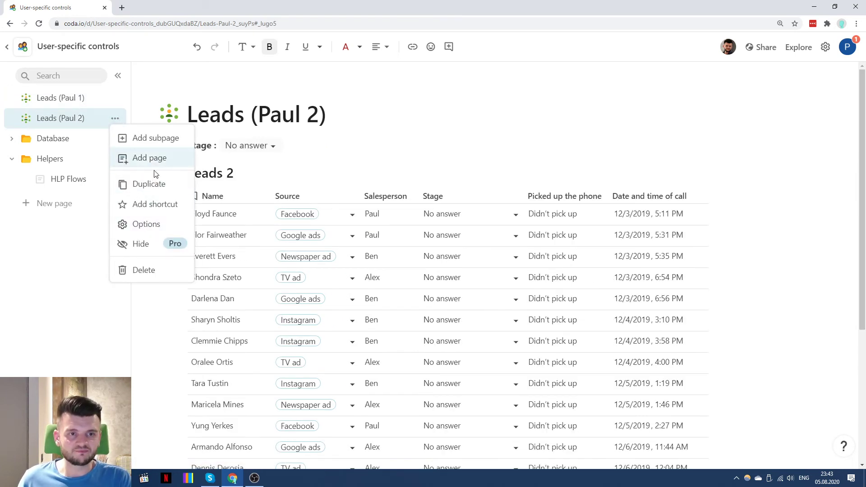
click(141, 269)
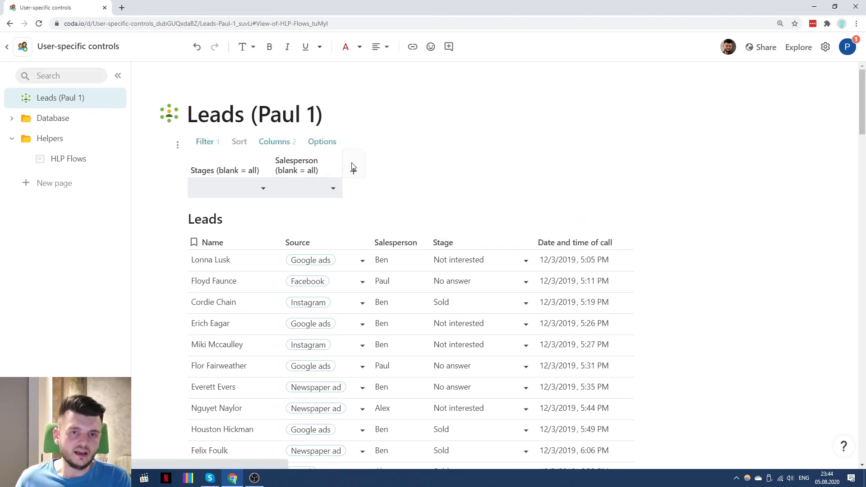
Step: Add a Button column to the controls view after the Salesperson (blank = all) column, keeping its default settings
click(351, 168)
click(442, 342)
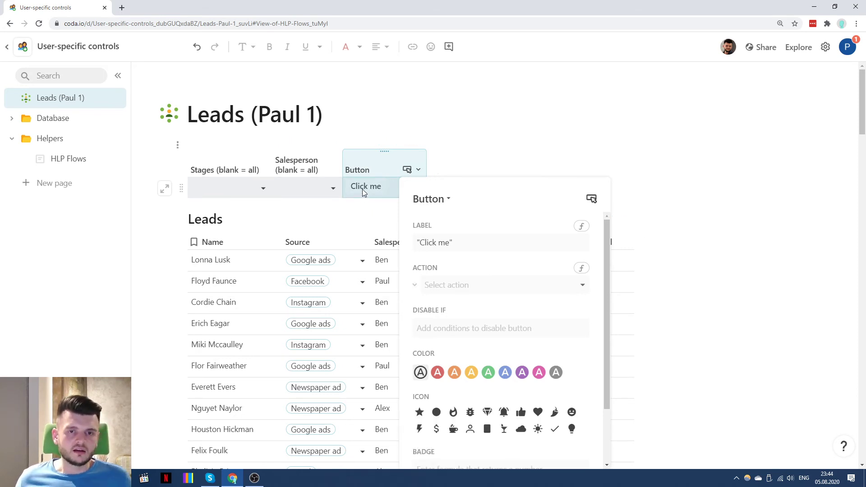
click(471, 118)
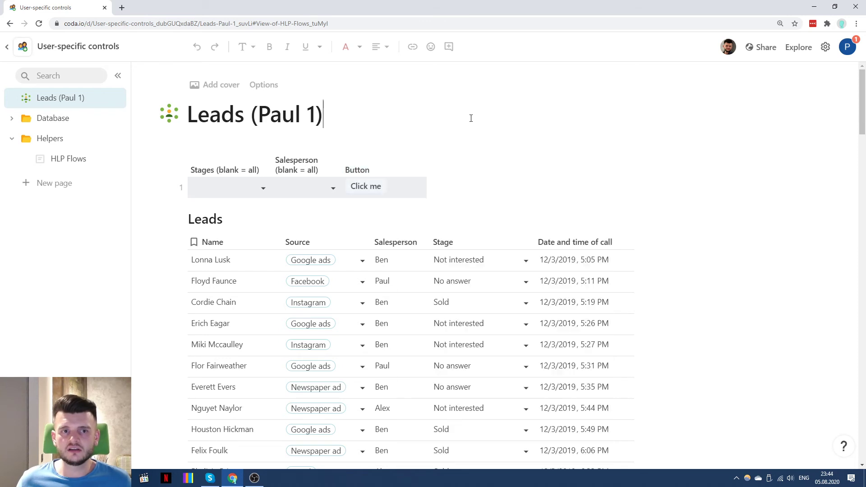
Step: Add an interactive filter on the Source column above the Leads table
click(357, 242)
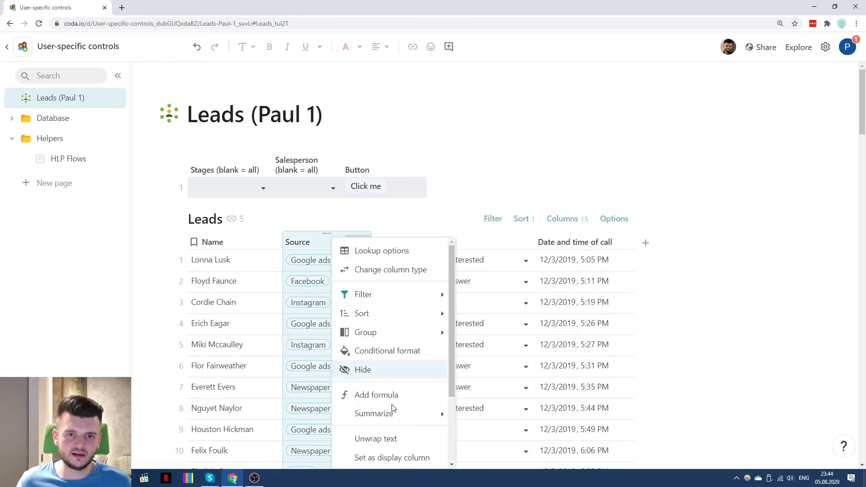
mouse_move(391, 313)
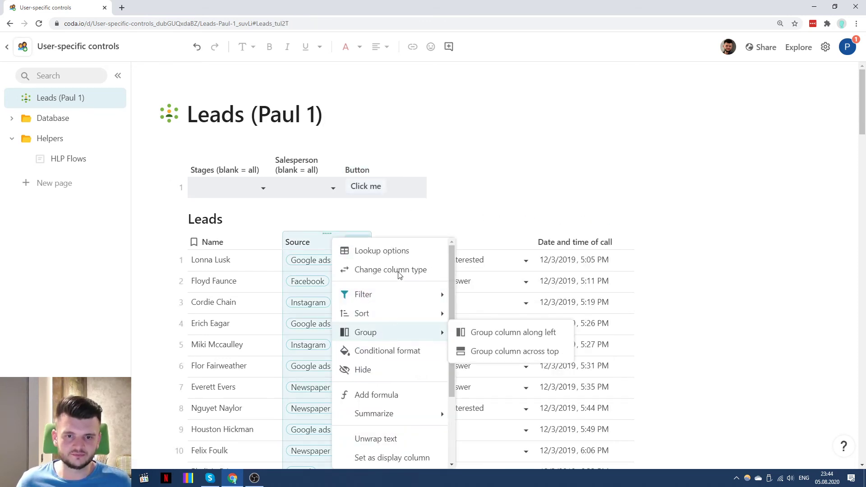
mouse_move(397, 296)
mouse_move(519, 313)
click(569, 313)
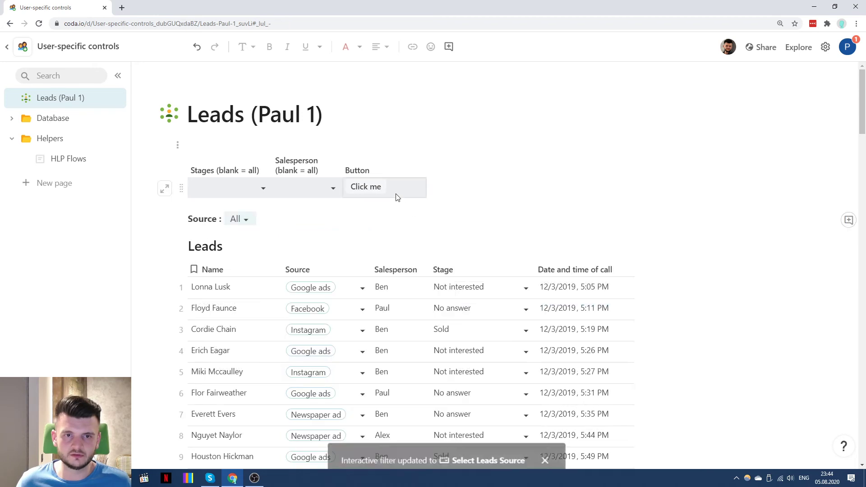
Step: Inspect the Source filter's options, and deselect Facebook and Google ads so only the remaining sources are kept
click(246, 220)
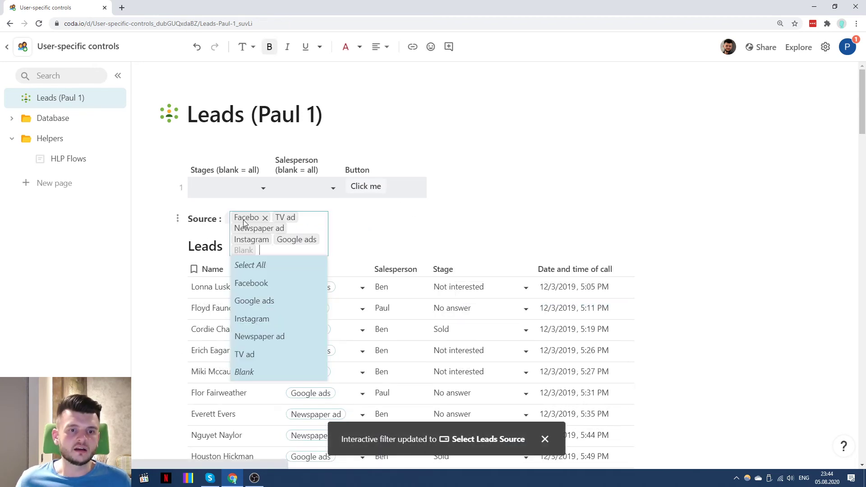
click(464, 209)
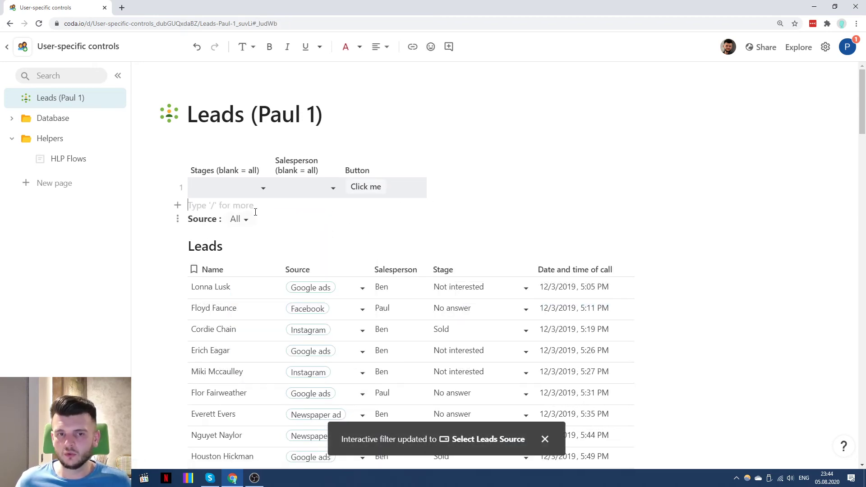
click(242, 221)
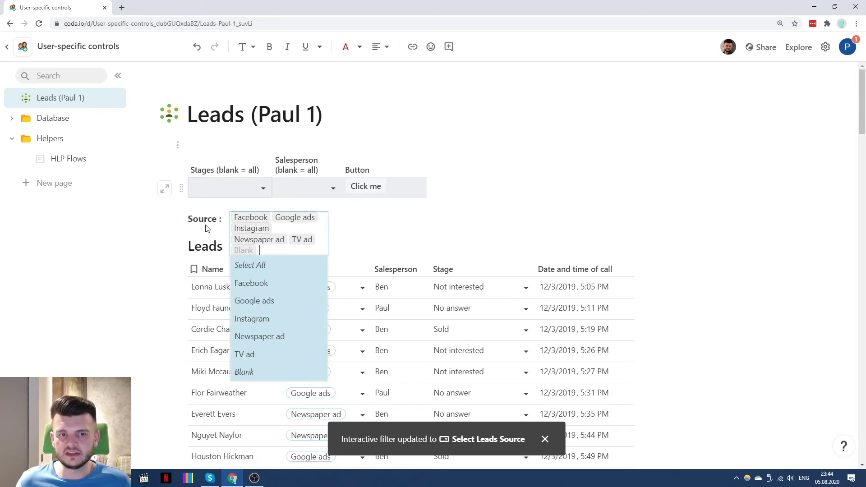
click(366, 222)
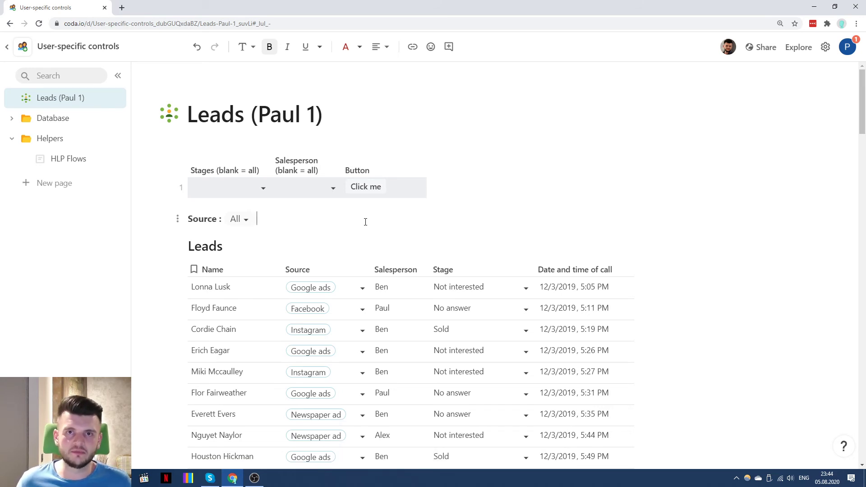
click(245, 218)
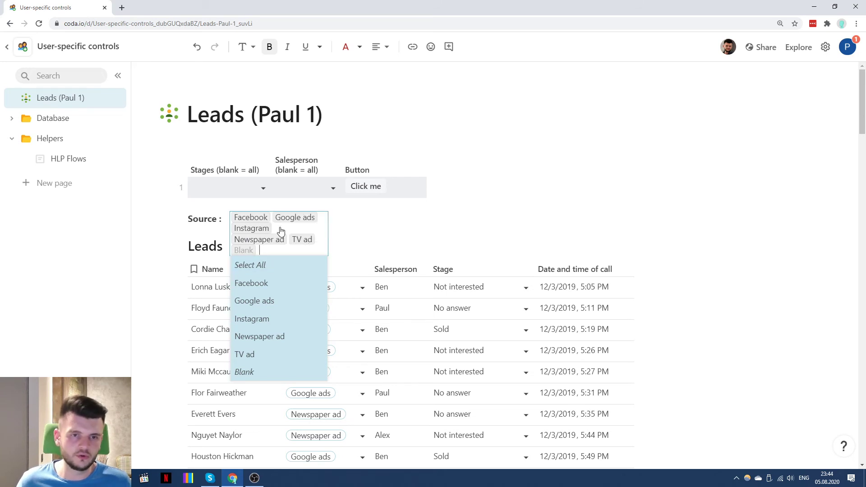
click(265, 218)
click(272, 218)
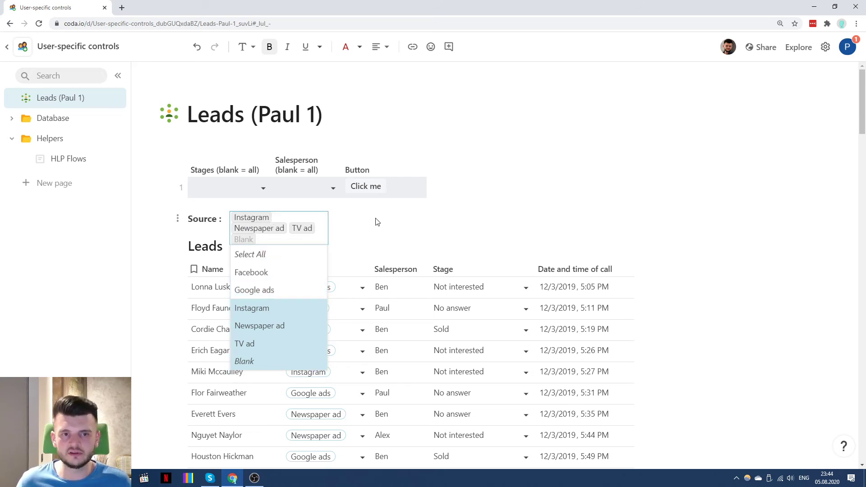
click(363, 219)
click(278, 220)
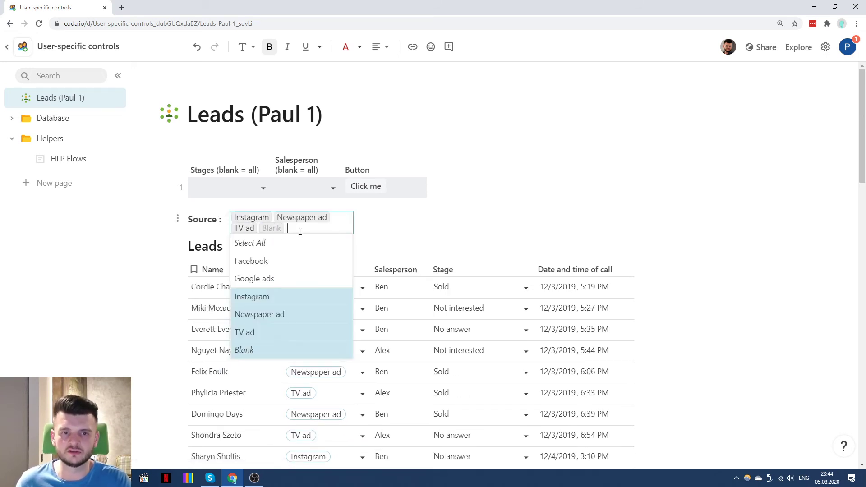
click(401, 219)
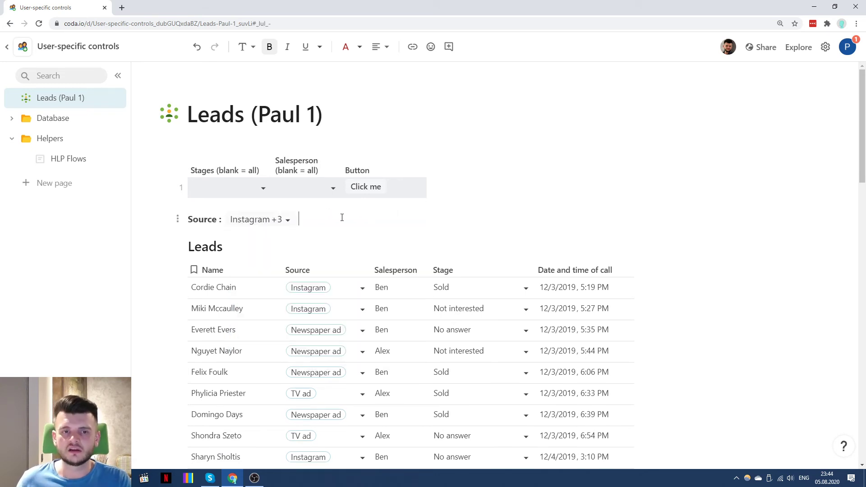
Step: Delete the interactive Source filter line above the Leads table
key(shift+Left)
key(shift+Left)
key(shift+Left)
key(shift+Left)
key(shift+Left)
key(shift+Left)
key(shift+Left)
key(shift+Left)
key(shift+Left)
key(shift+Left)
key(BackSpace)
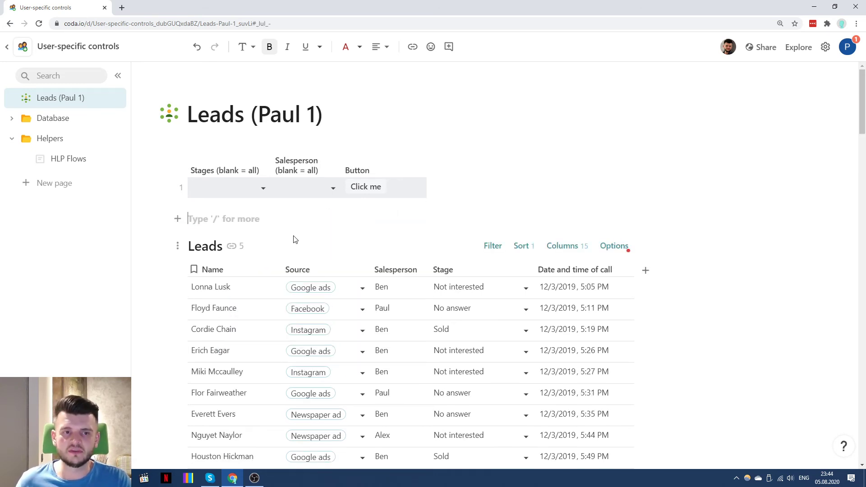
Step: Remove the leftover blank line above the Leads table, and rename the controls view's Button column as Reset
key(BackSpace)
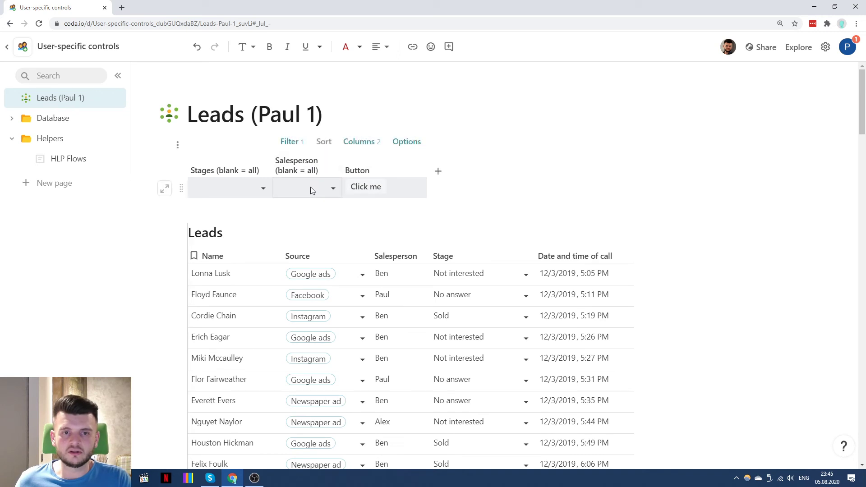
click(403, 191)
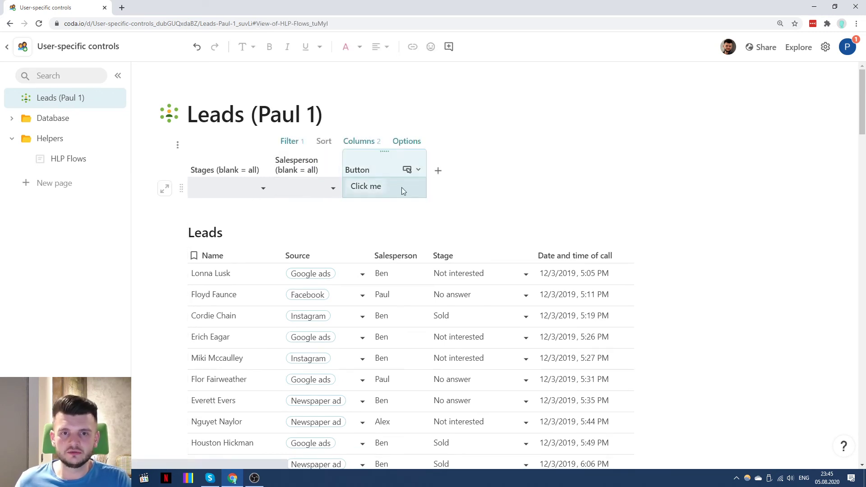
text(Reset)
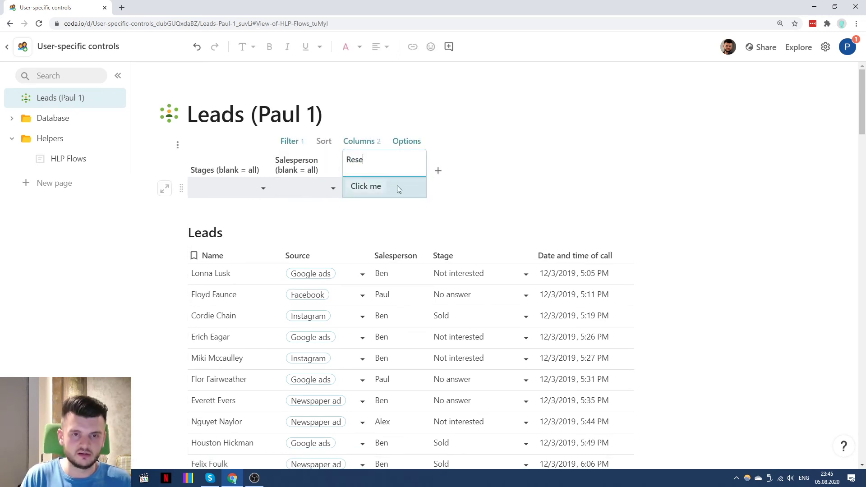
key(Return)
Step: Start the Reset button's action formula with thisRow.ModifyRows()
click(409, 169)
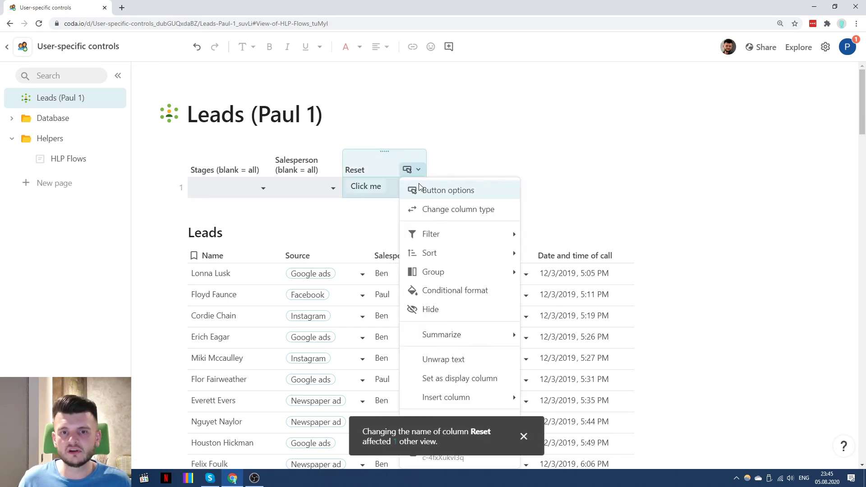
click(417, 189)
click(579, 269)
text(tgus)
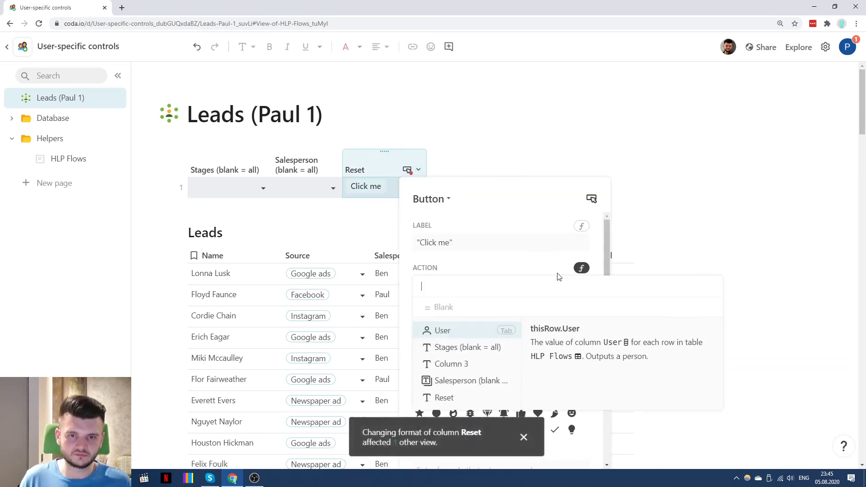
key(BackSpace)
key(BackSpace)
text(hisrow)
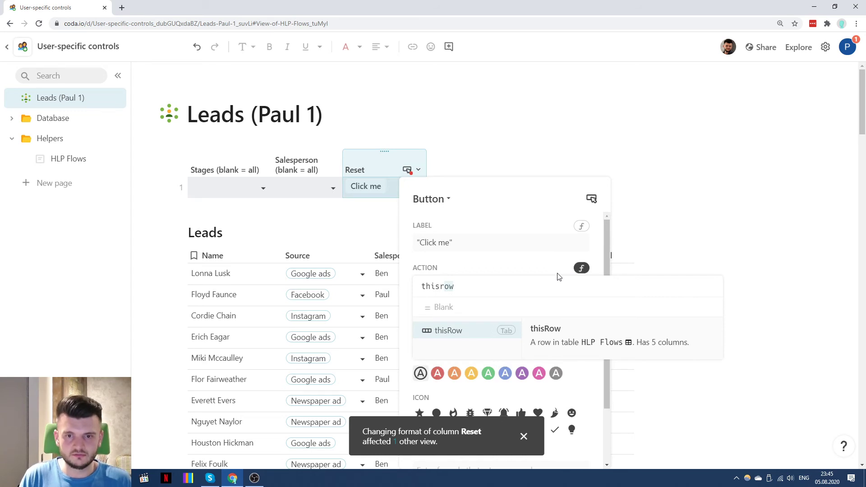
key(Tab)
text(.Mo)
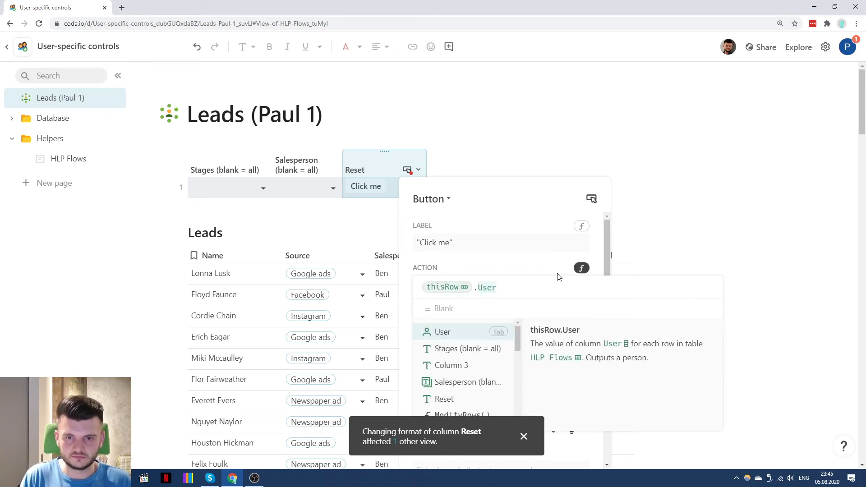
text(dify)
key(Tab)
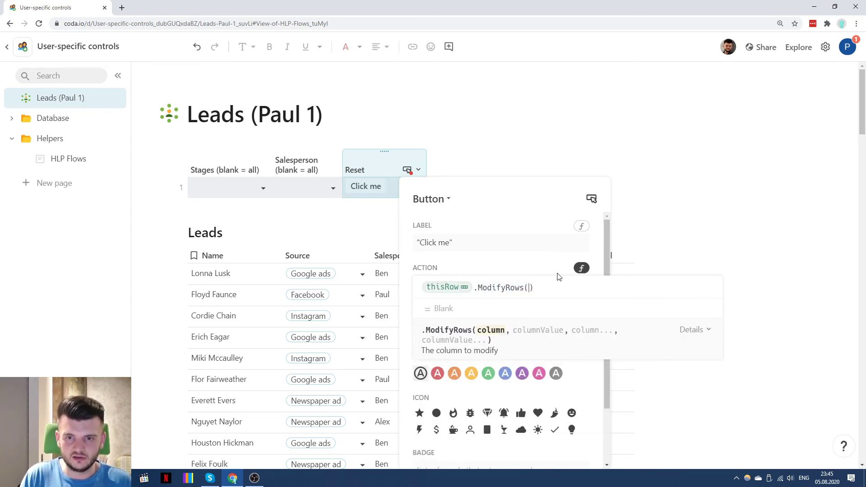
Step: Make the ModifyRows action set the Stages (blank = all) column to an empty string ""
text(st)
key(Tab)
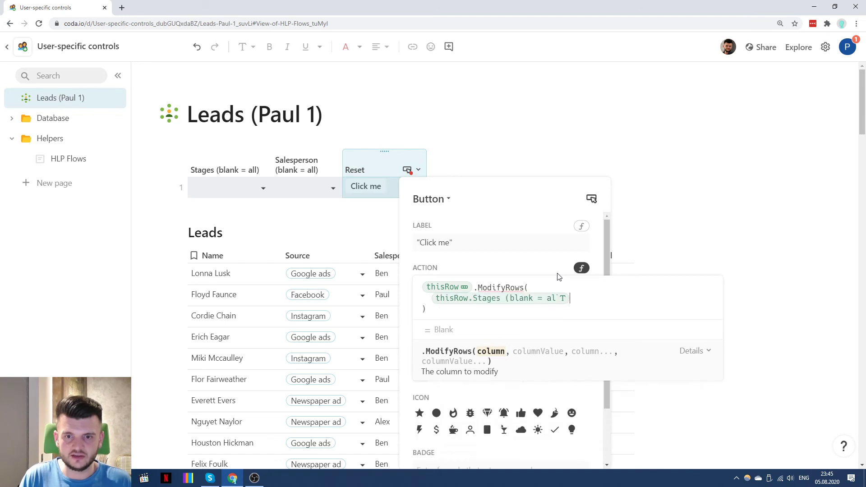
text(, ":",)
key(BackSpace)
key(BackSpace)
key(BackSpace)
text(",)
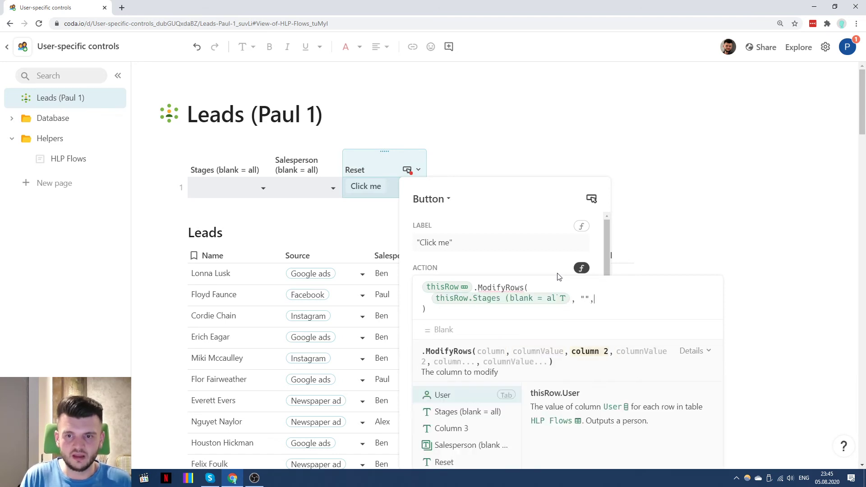
Step: Extend the ModifyRows action to also set Salesperson (blank = all) to "", and save the formula
key(shift+Return)
text(sa)
key(Tab)
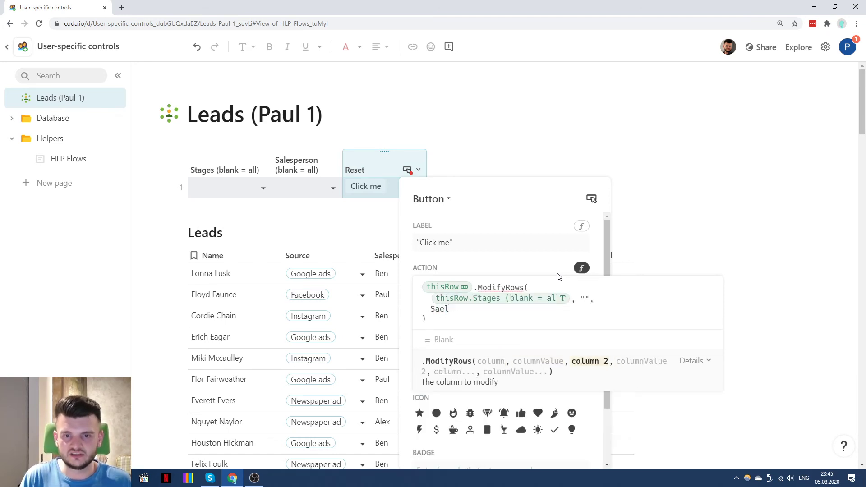
text(, "")
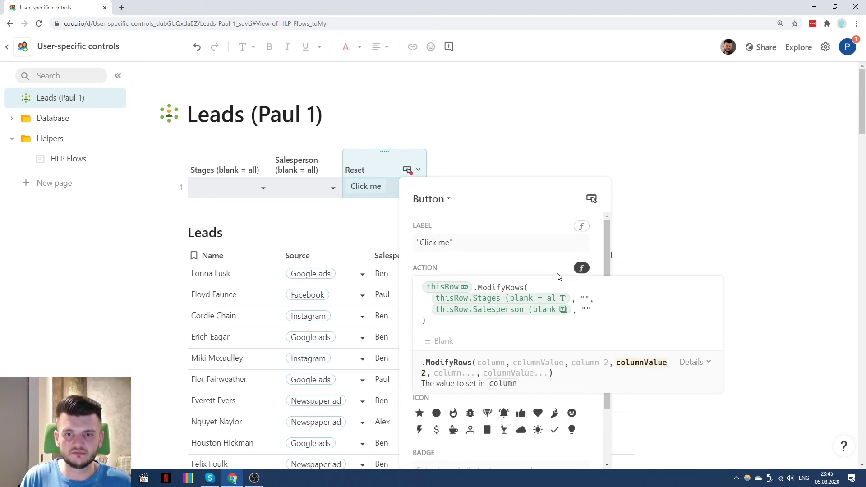
key(Return)
Step: Set the Stages control to Sold and choose one salesperson in the Salesperson control
click(208, 194)
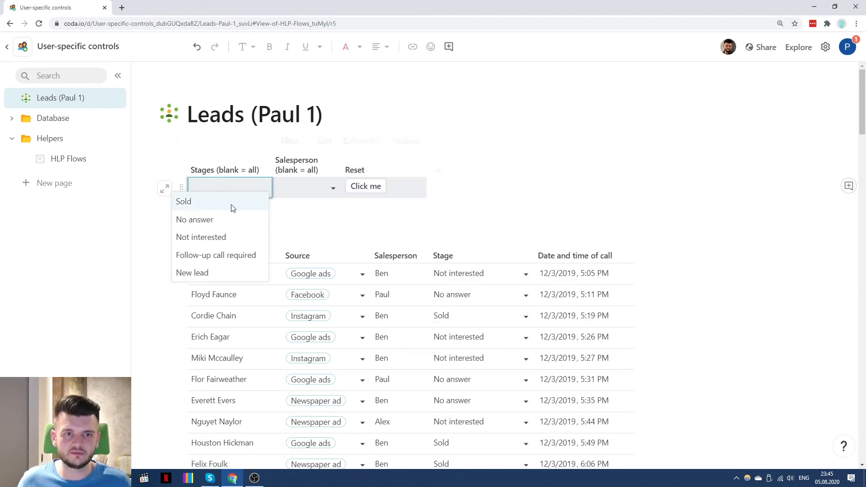
click(231, 203)
click(308, 186)
click(308, 225)
click(489, 186)
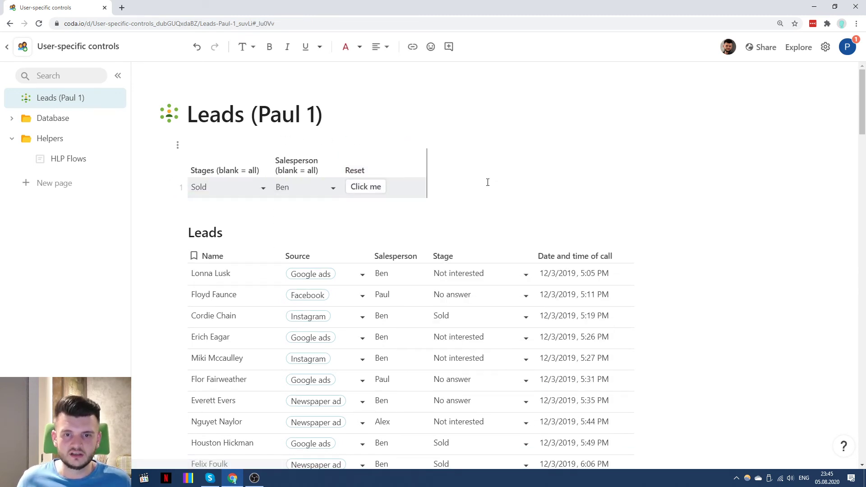
Step: Remove the broken Source.Matches(Select Leads Source) condition and the surplus closing parenthesis from the Leads table's filter formula
click(601, 237)
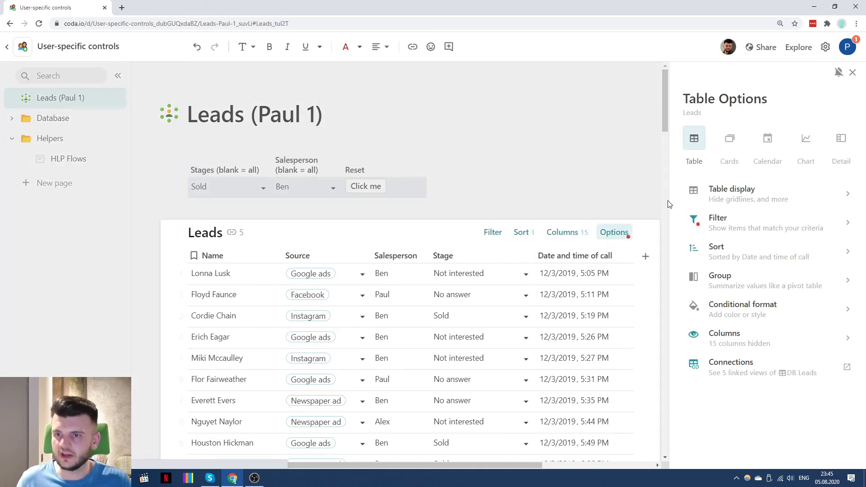
click(760, 229)
click(785, 149)
scroll(715, 195, down, 1)
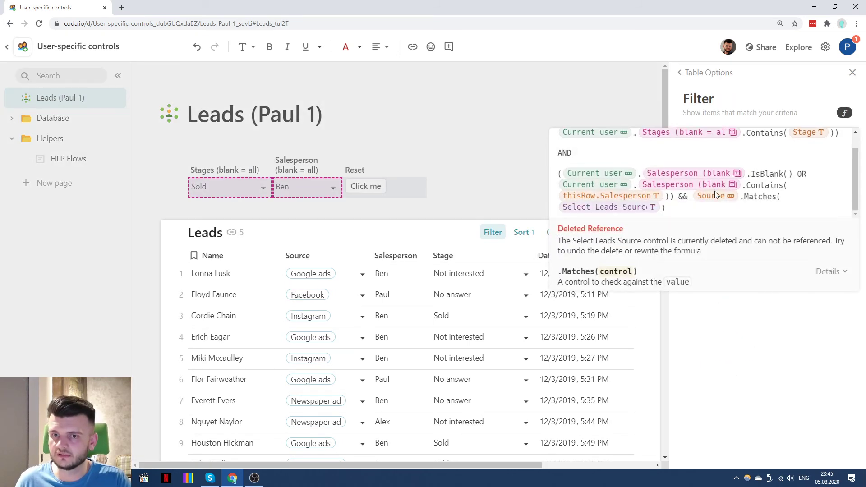
click(674, 206)
key(BackSpace)
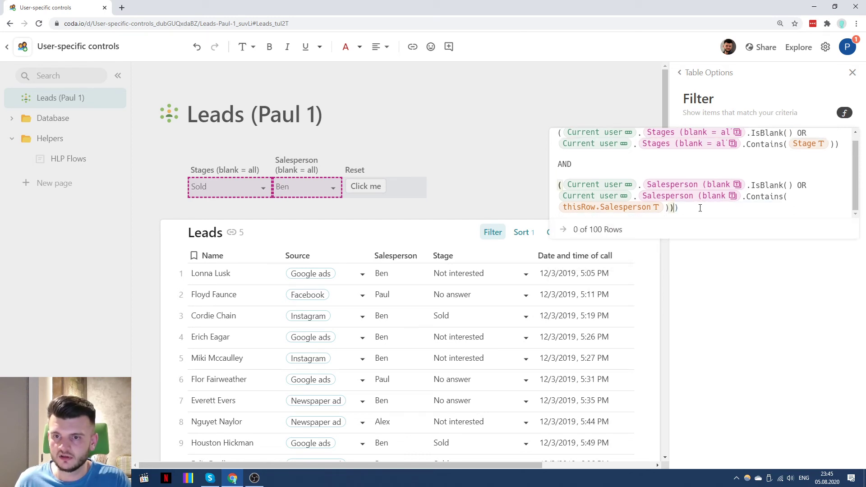
scroll(708, 209, up, 1)
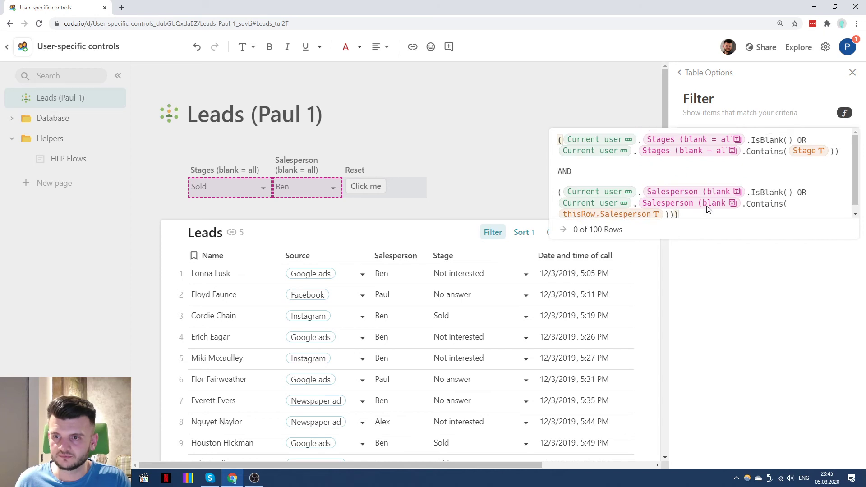
scroll(707, 209, down, 1)
key(BackSpace)
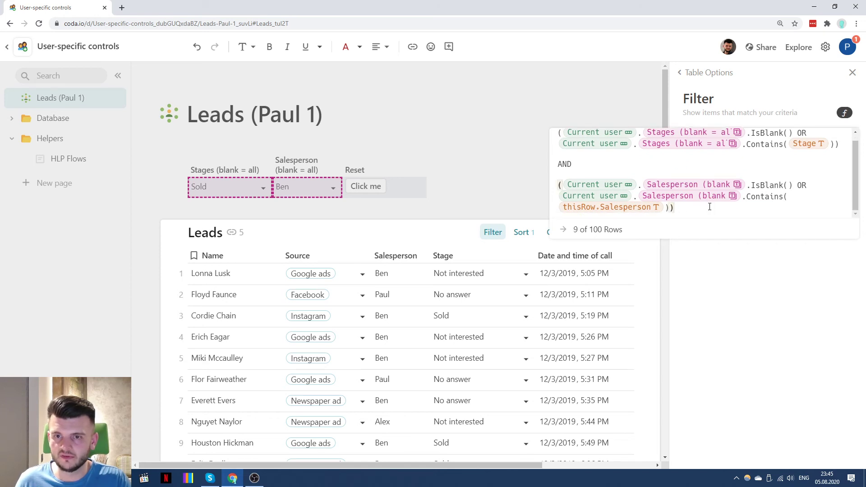
key(Return)
click(530, 180)
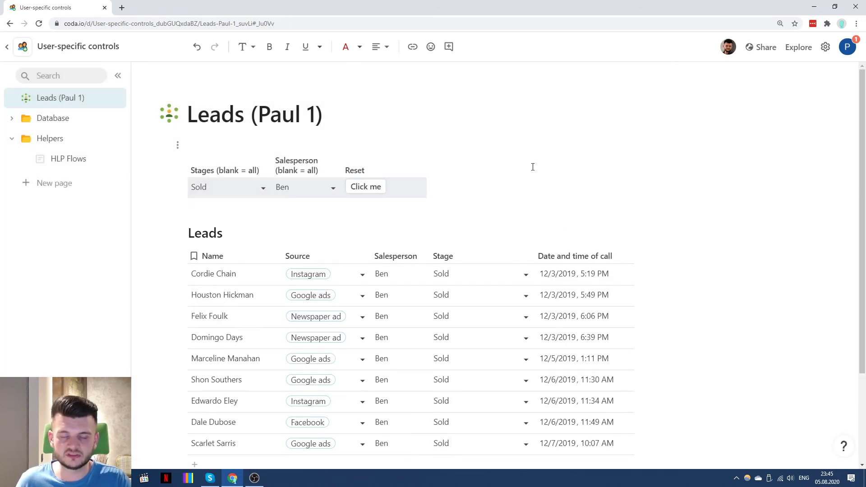
Step: Review the filtered leads, test the Reset button on the controls, and undo the reset
scroll(451, 200, down, 3)
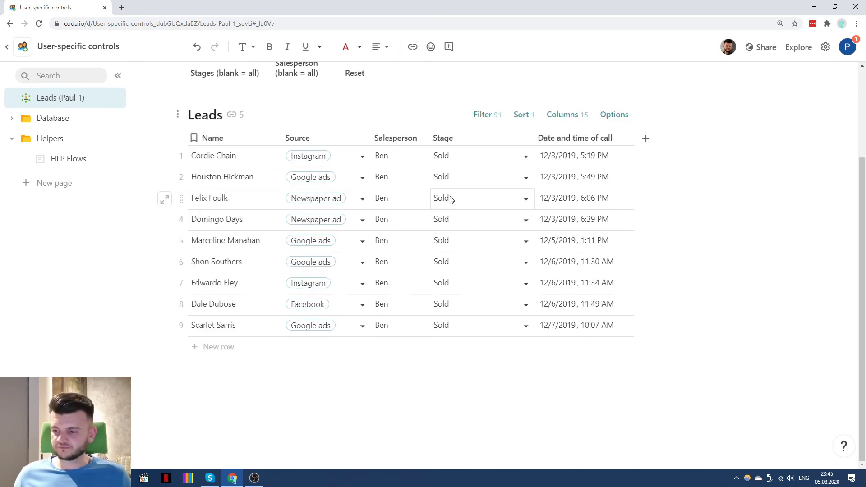
scroll(451, 189, up, 4)
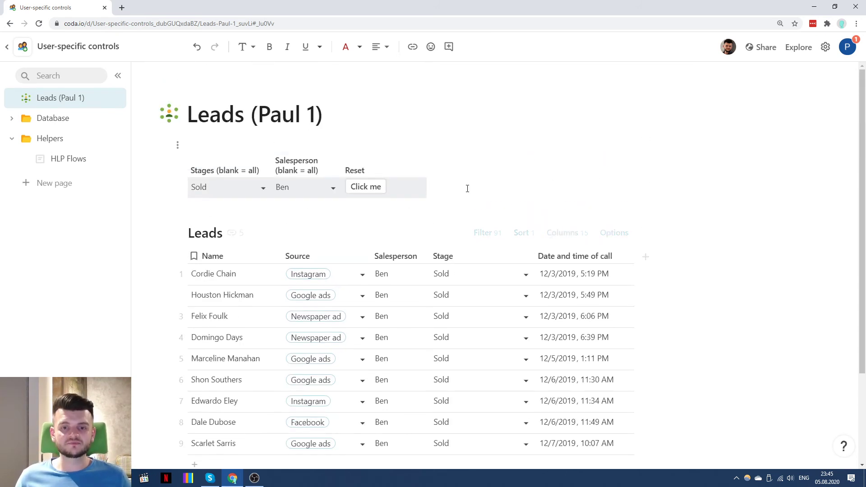
scroll(451, 185, down, 1)
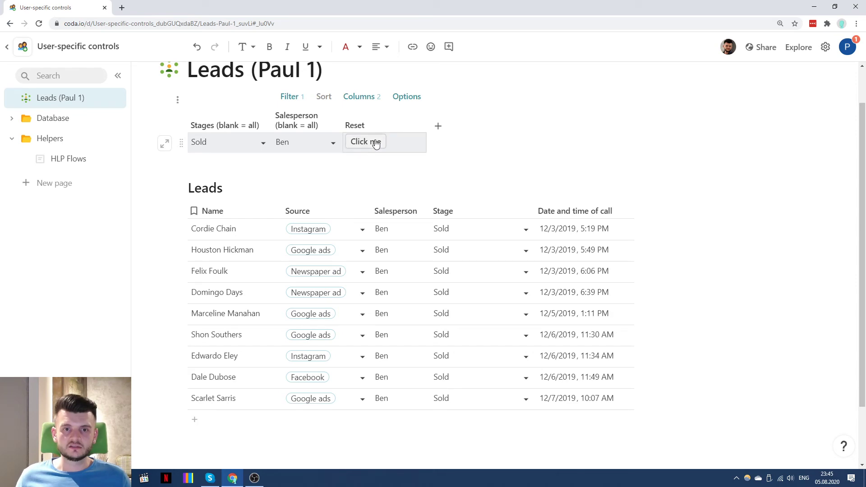
click(375, 143)
scroll(560, 165, down, 3)
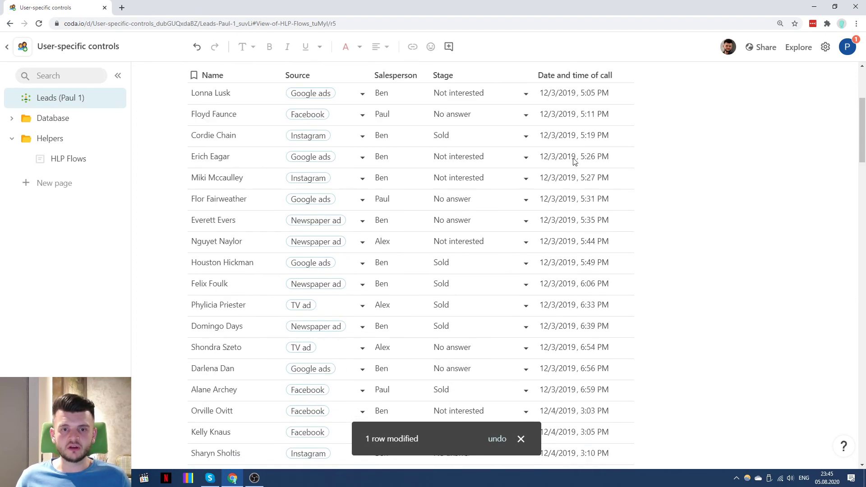
key(ctrl+z)
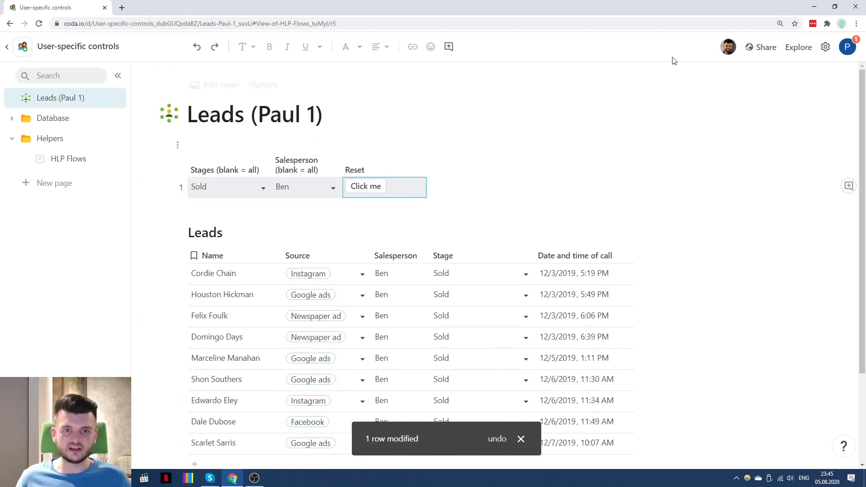
Step: Place the two users' browser windows side by side, and show the Leads page in the second user's window
click(842, 10)
drag(477, 67, 863, 72)
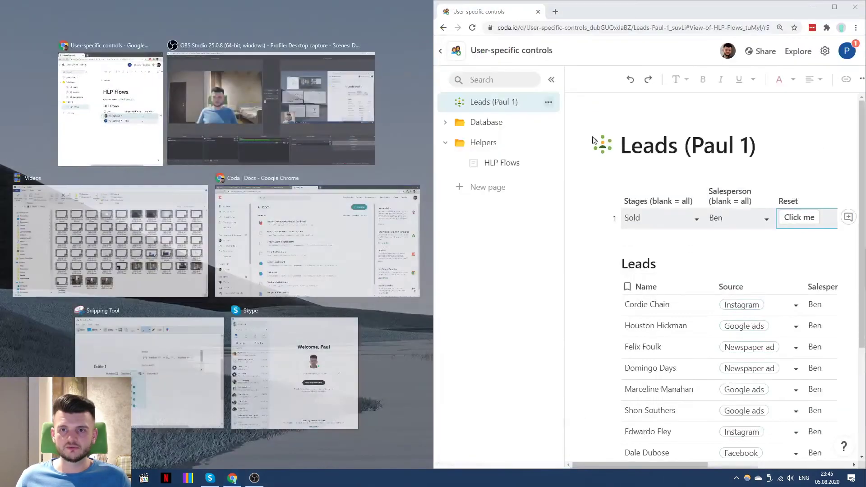
click(112, 81)
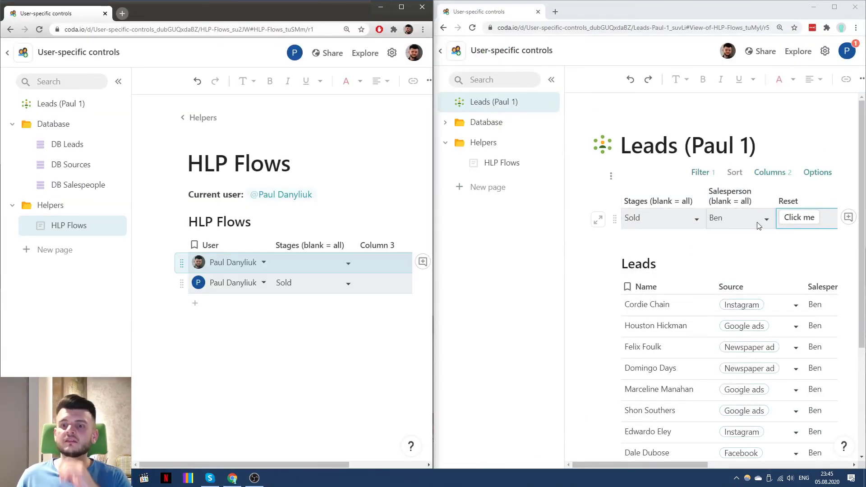
click(62, 107)
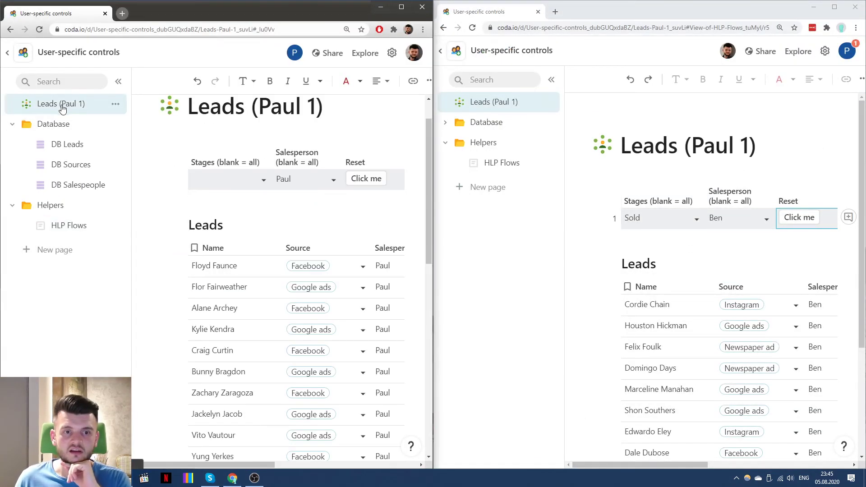
Step: Run the Reset button in each user's window in turn, checking the Leads table after each reset
click(800, 218)
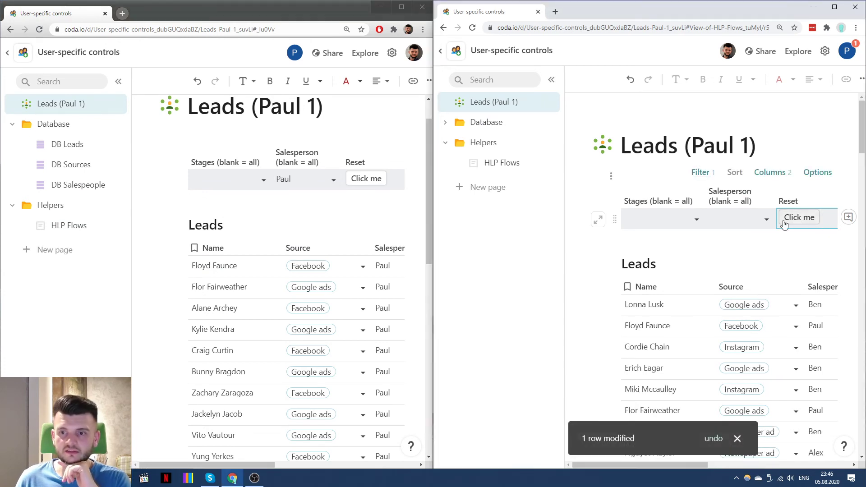
scroll(711, 264, down, 5)
scroll(717, 252, right, 2)
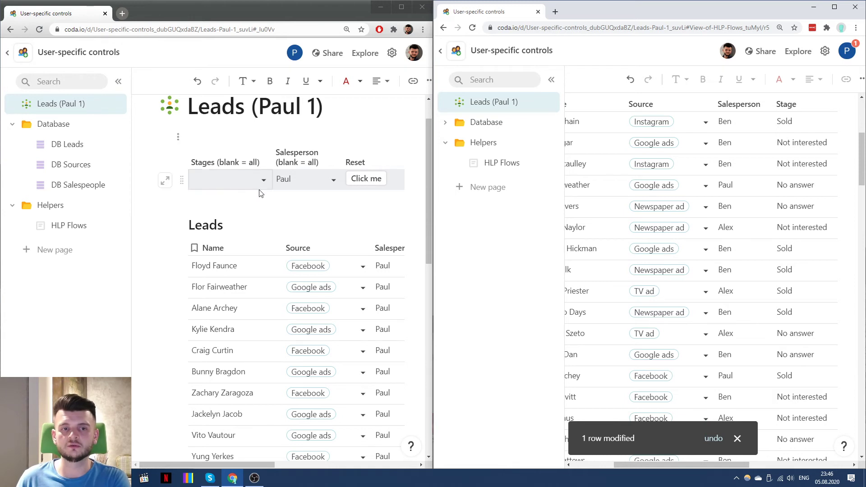
scroll(731, 199, left, 3)
scroll(722, 202, up, 3)
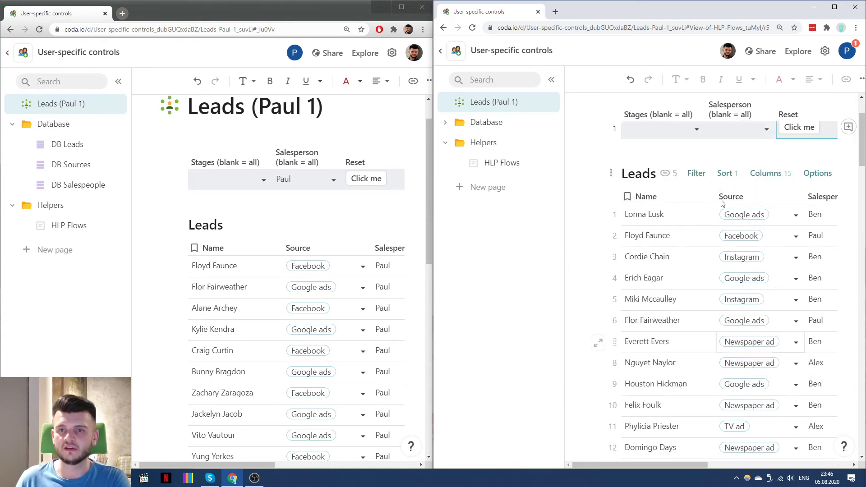
click(363, 178)
scroll(315, 203, right, 3)
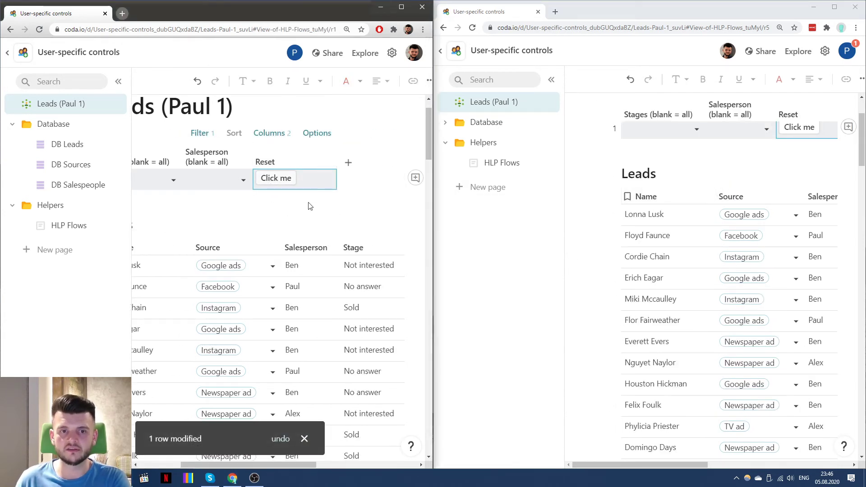
Step: Maximize the second user's window and inspect the Reset button's ModifyRows action formula and the Stages control's options
click(834, 7)
scroll(451, 158, up, 2)
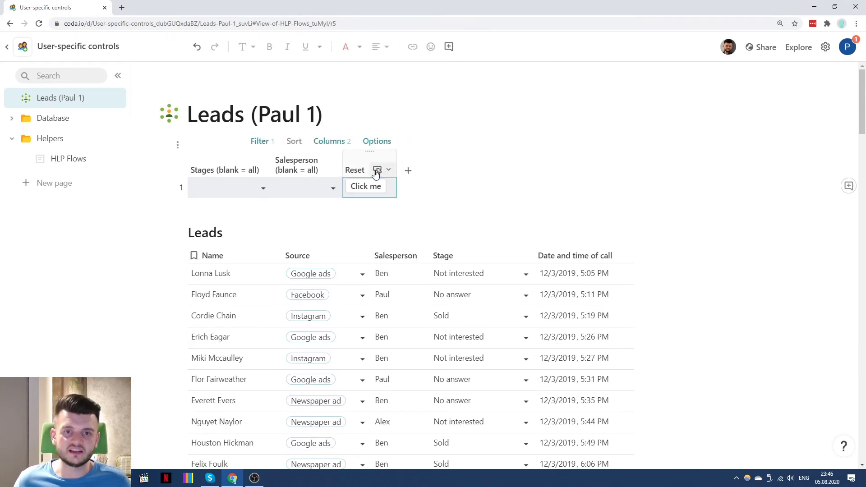
click(388, 169)
click(416, 188)
click(498, 288)
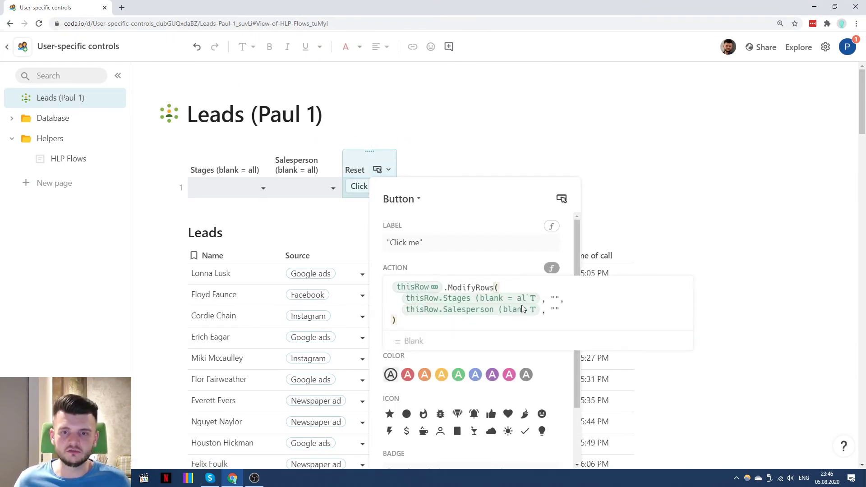
click(550, 299)
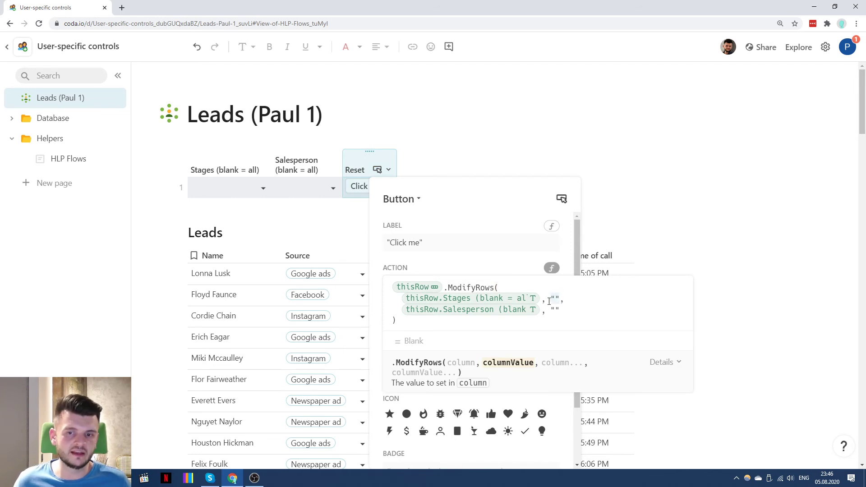
click(553, 309)
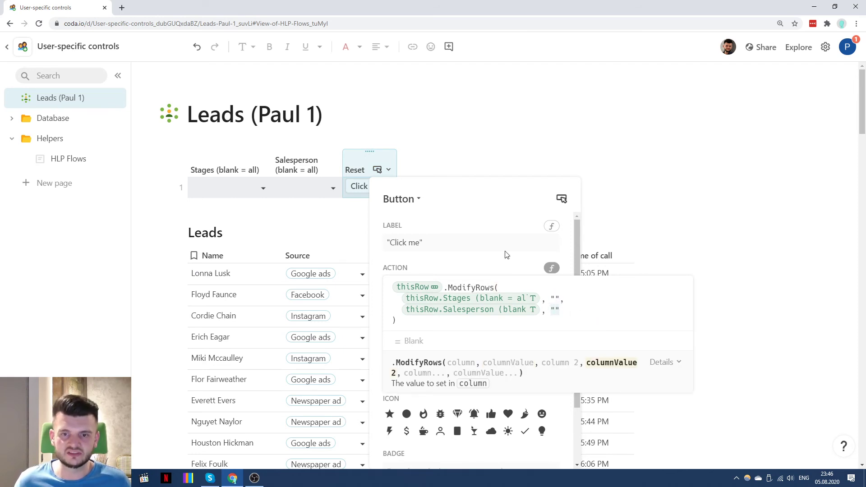
click(361, 162)
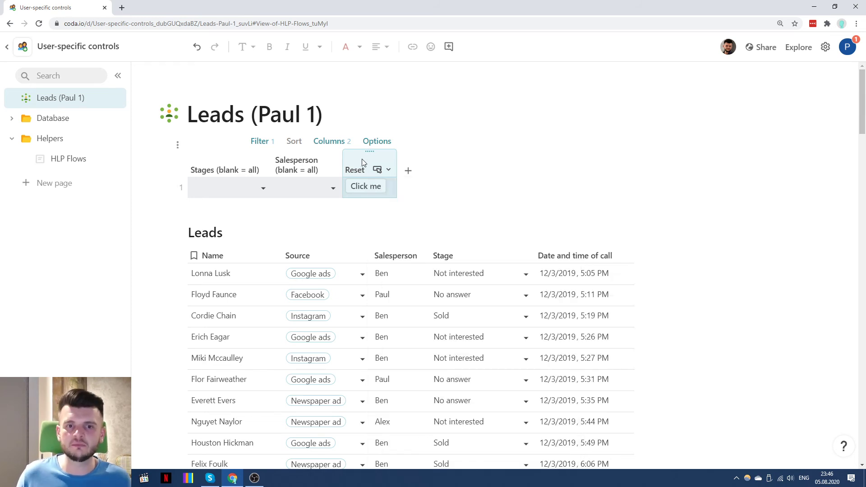
click(261, 187)
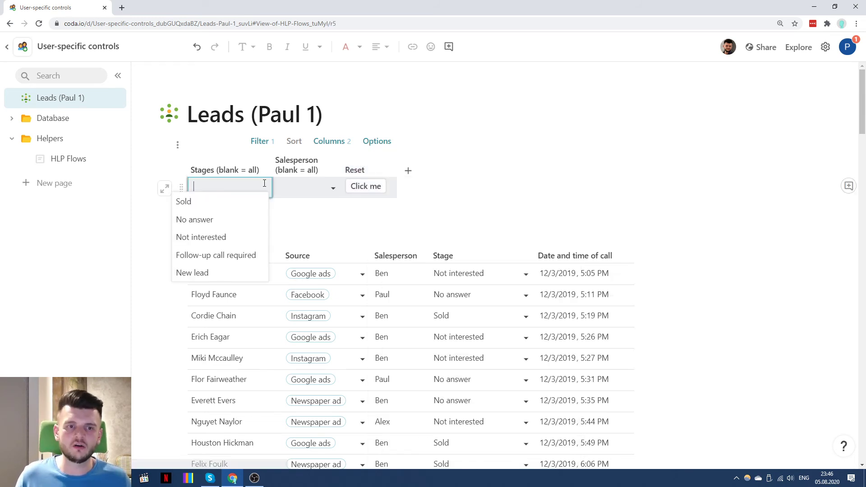
Step: Add a button column named "Show new leads only" to the controls table beside Reset
click(408, 171)
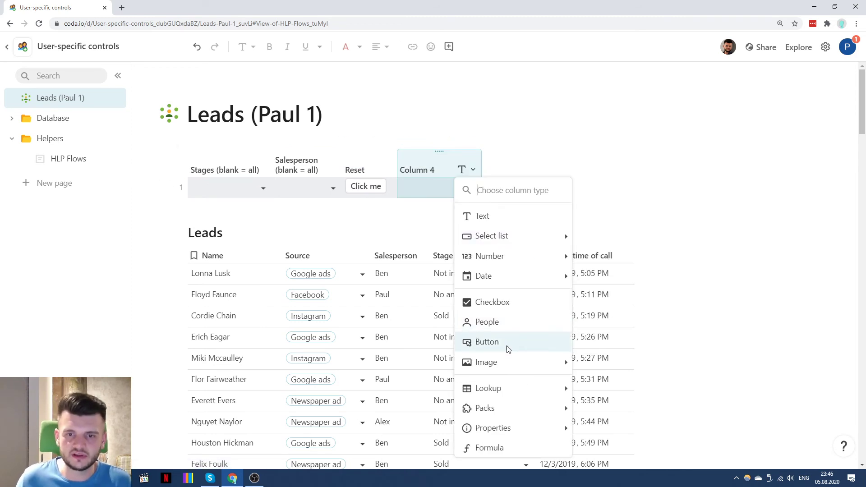
click(485, 341)
click(458, 155)
text(Show)
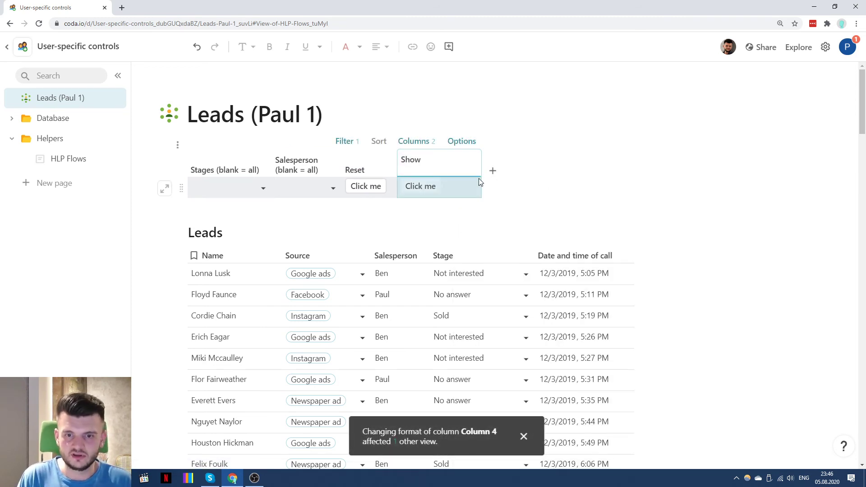
key(Return)
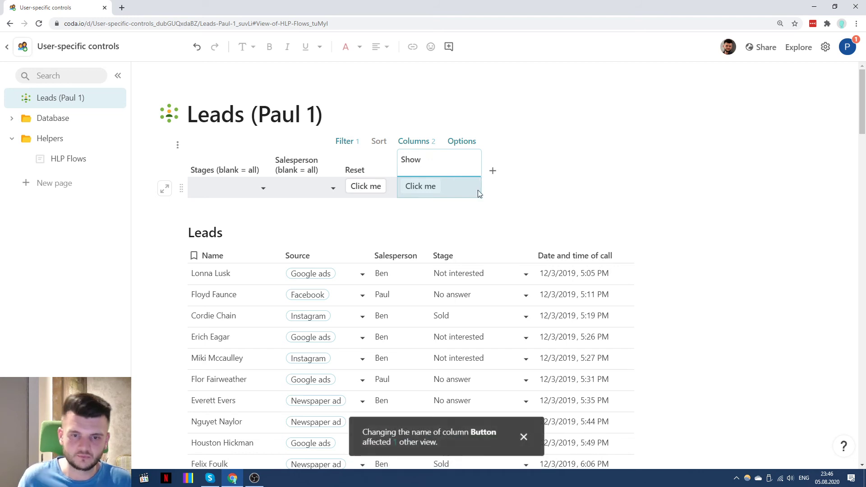
scroll(536, 272, down, 6)
scroll(537, 273, up, 4)
scroll(537, 273, up, 2)
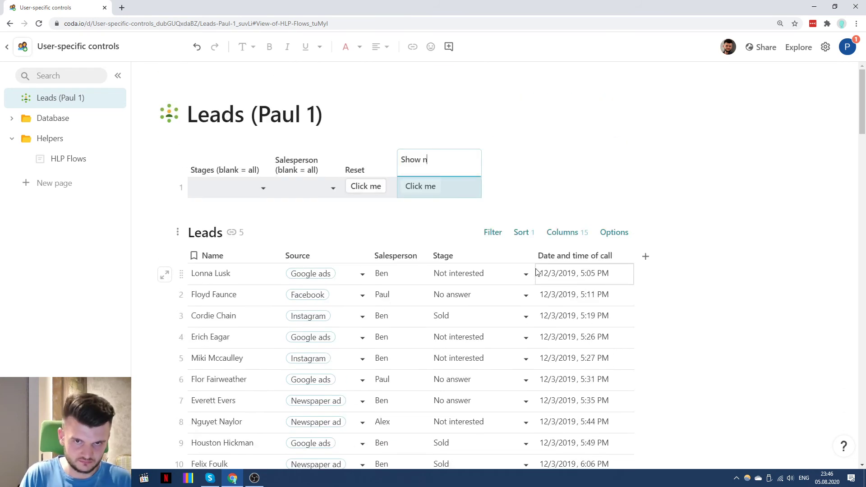
text(nly)
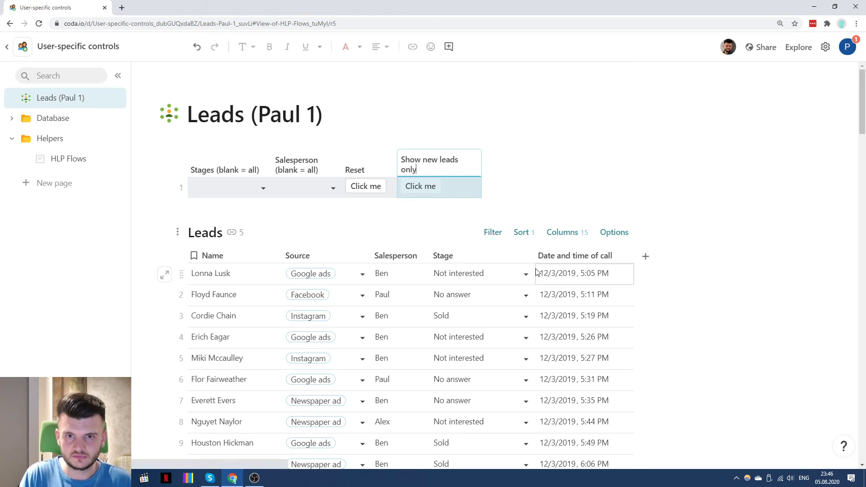
key(Return)
Step: Set the Show new leads only button's action to thisRow.ModifyRows(thisRow.Stages (blank = all), List("New lead"))
click(473, 170)
click(468, 195)
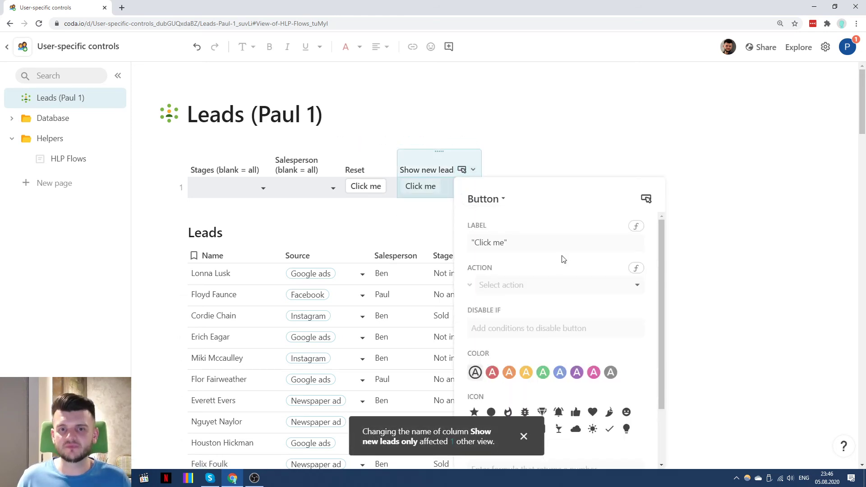
click(638, 272)
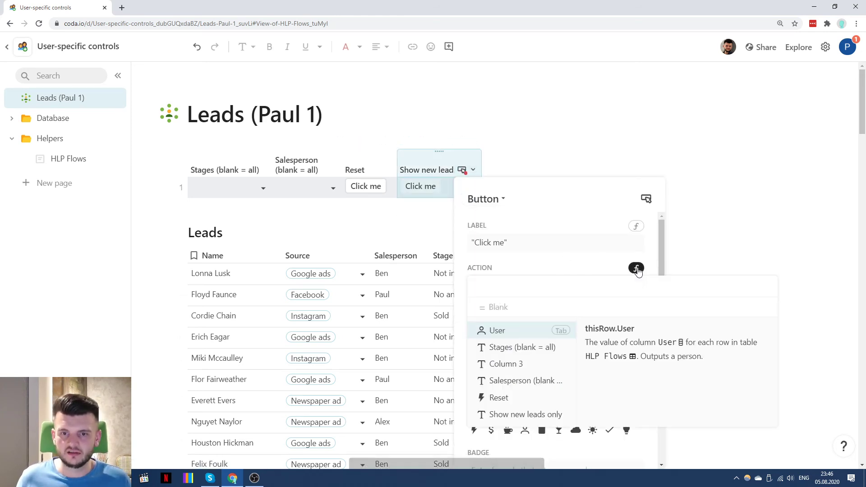
text(thisRow.ModifyRows()
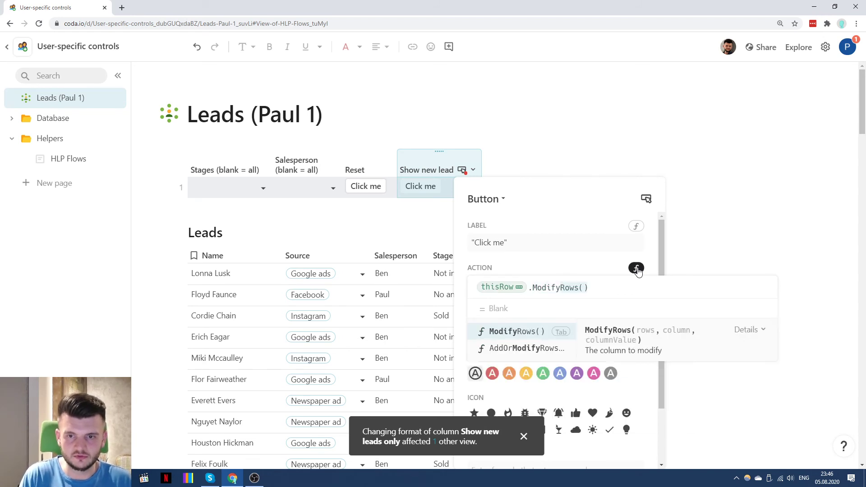
key(Tab)
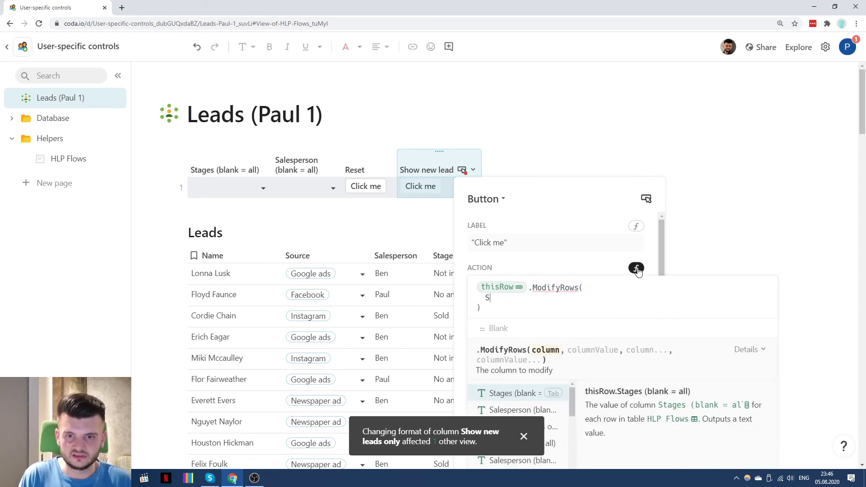
key(Tab)
text(, )
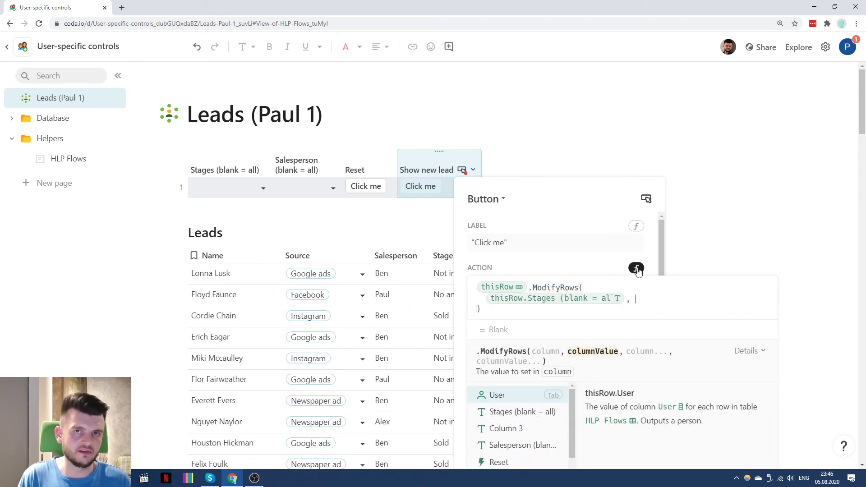
text(List()
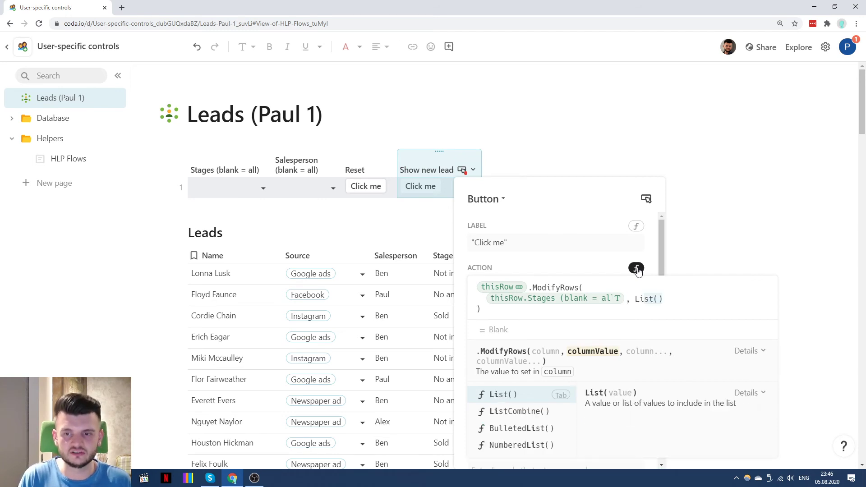
key(Tab)
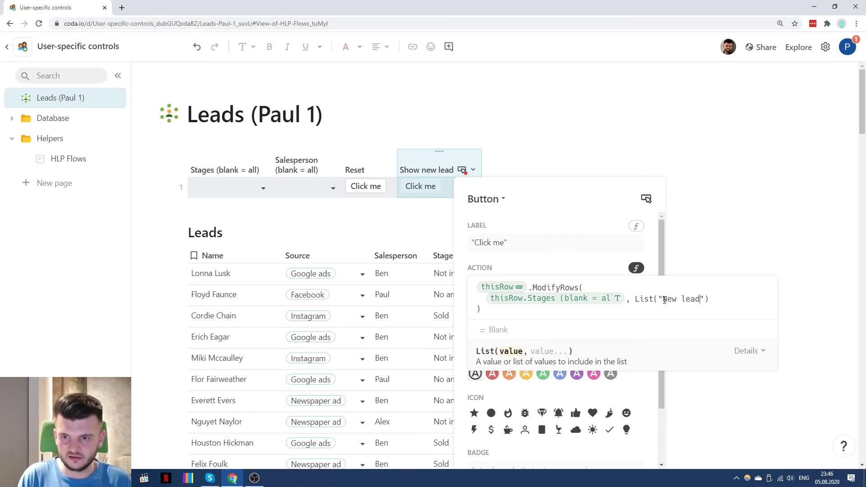
key(Return)
Step: Check the Stages options, run the Show new leads only button, and review the filtered Leads table
click(259, 189)
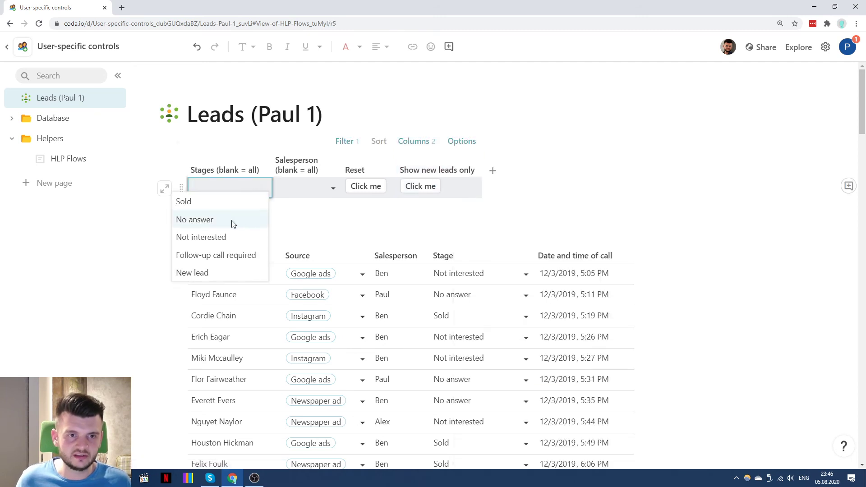
click(458, 186)
scroll(458, 188, down, 3)
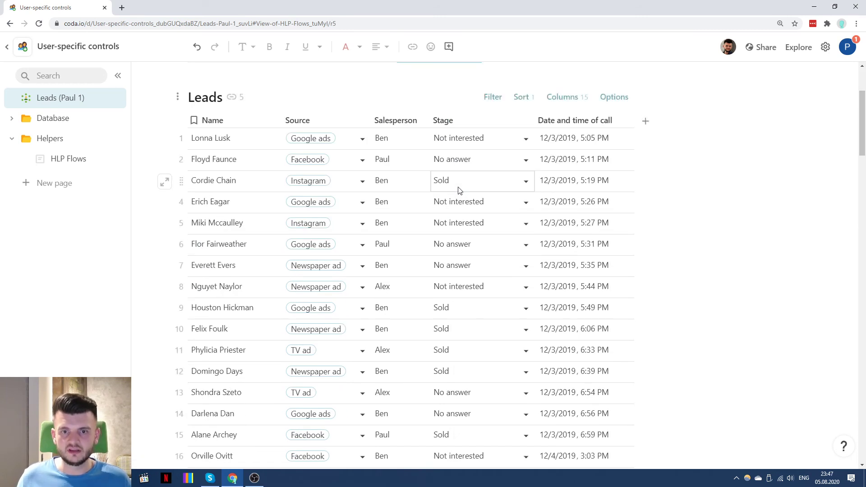
scroll(459, 190, up, 3)
click(427, 188)
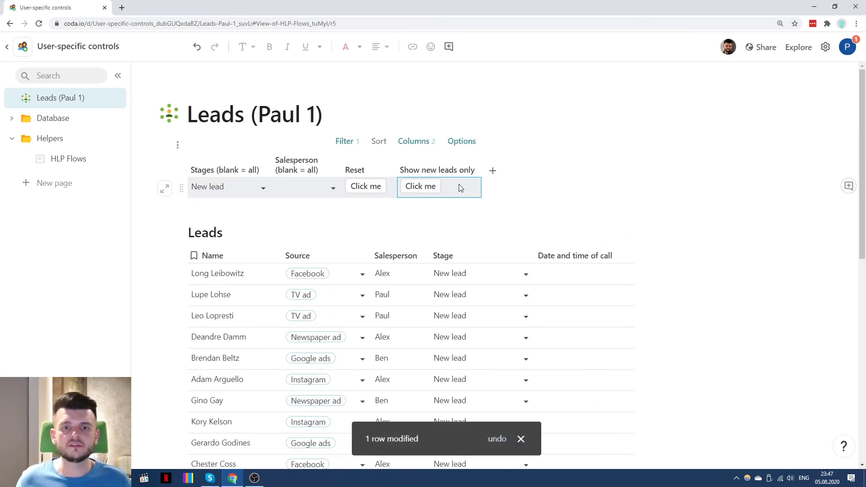
scroll(458, 187, down, 1)
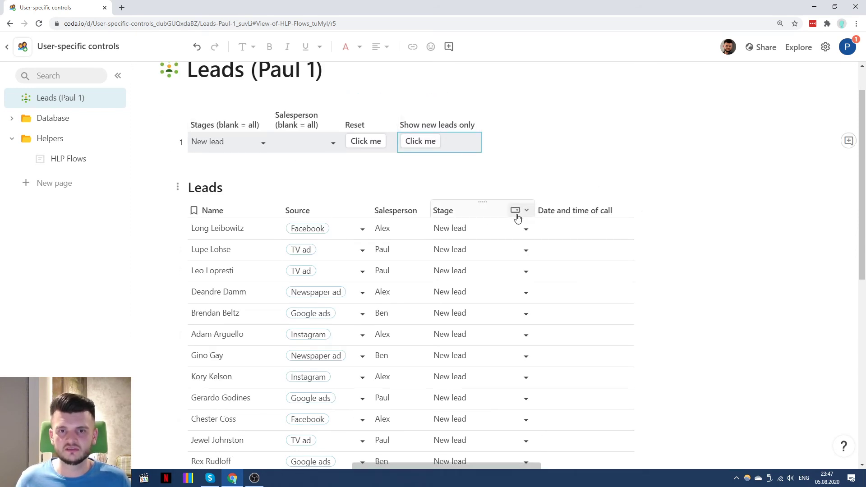
scroll(495, 183, down, 9)
scroll(487, 315, up, 10)
Step: Run the Reset button on the controls and look through the Leads table
click(374, 158)
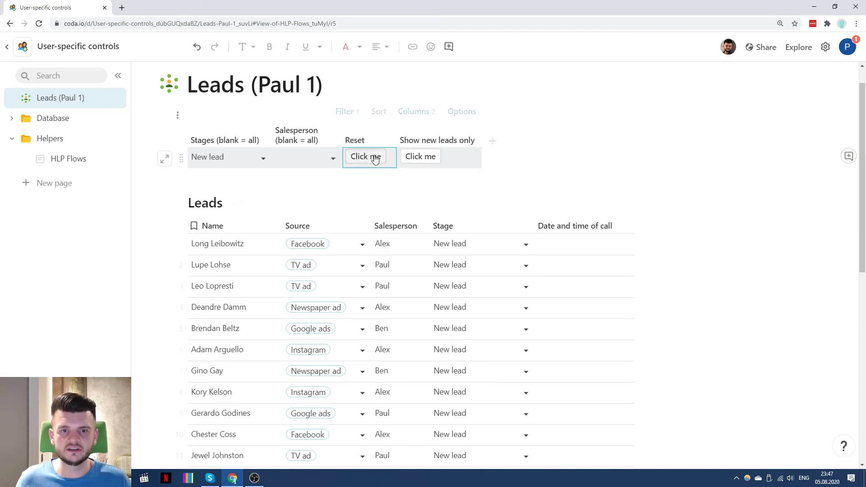
scroll(495, 247, down, 3)
scroll(496, 248, down, 6)
scroll(496, 248, up, 9)
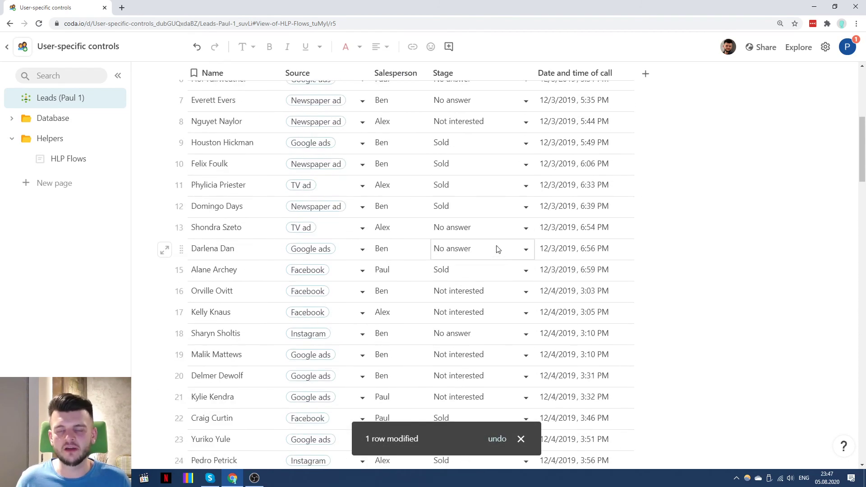
scroll(500, 246, up, 1)
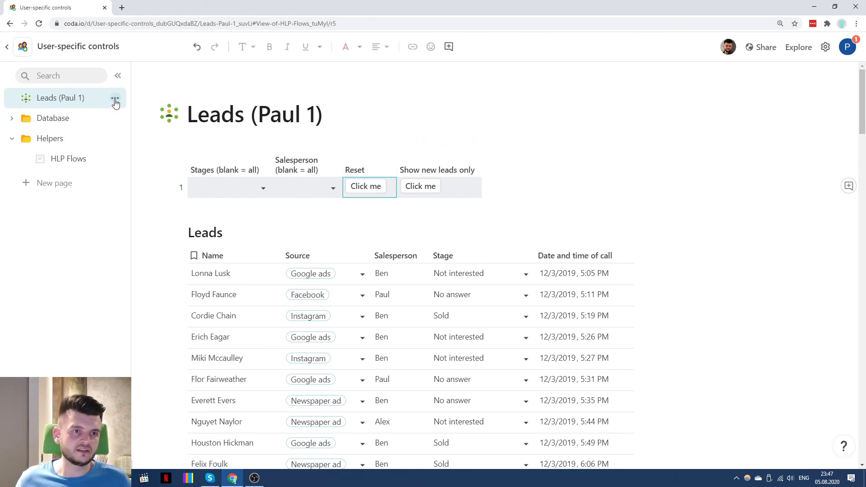
Step: Duplicate the Leads page and rename the copy "Leads by source"
click(599, 172)
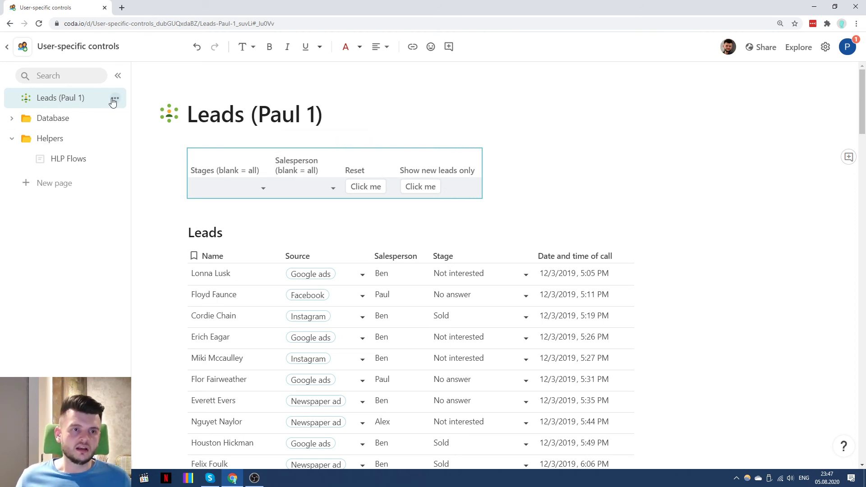
click(114, 100)
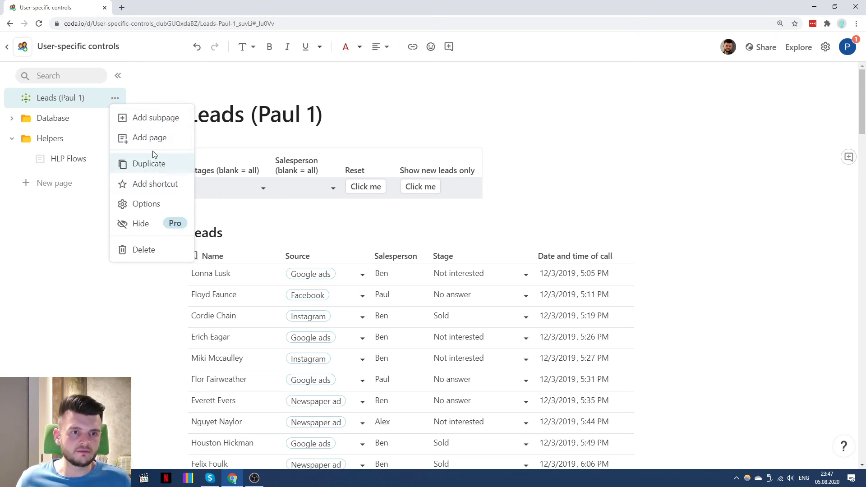
click(149, 164)
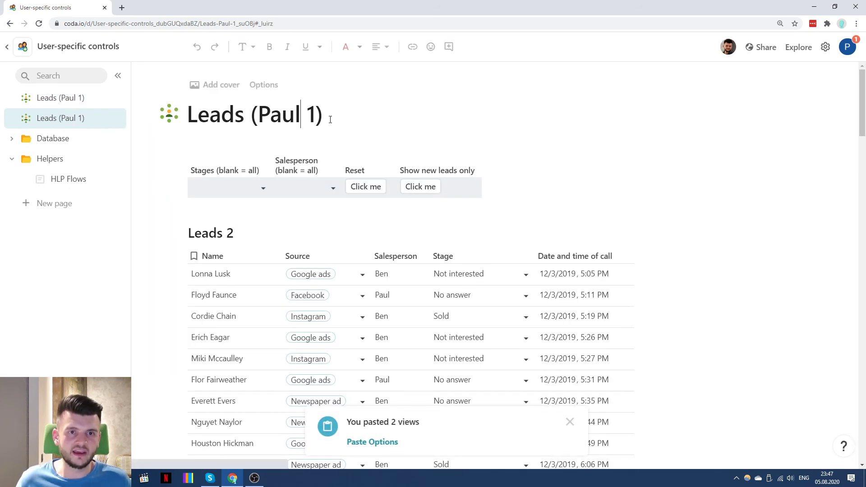
key(BackSpace)
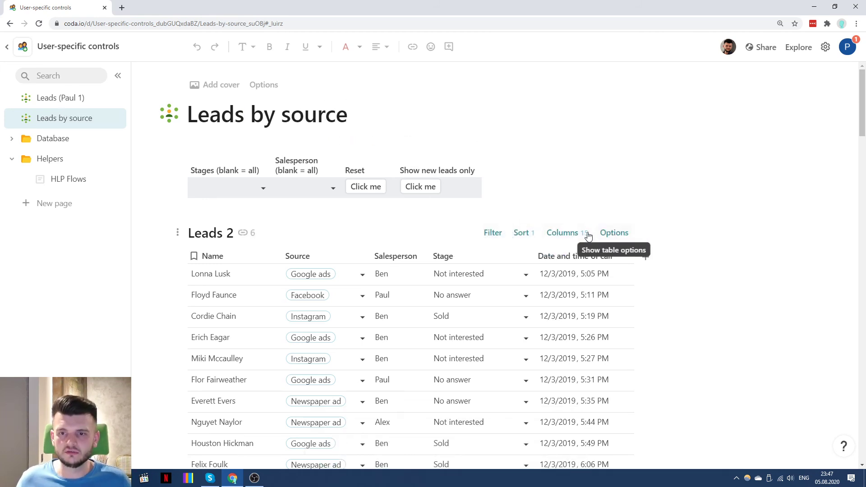
Step: Change the Leads 2 table on the Leads by source page to a chart and set its type to Pie Chart
click(614, 235)
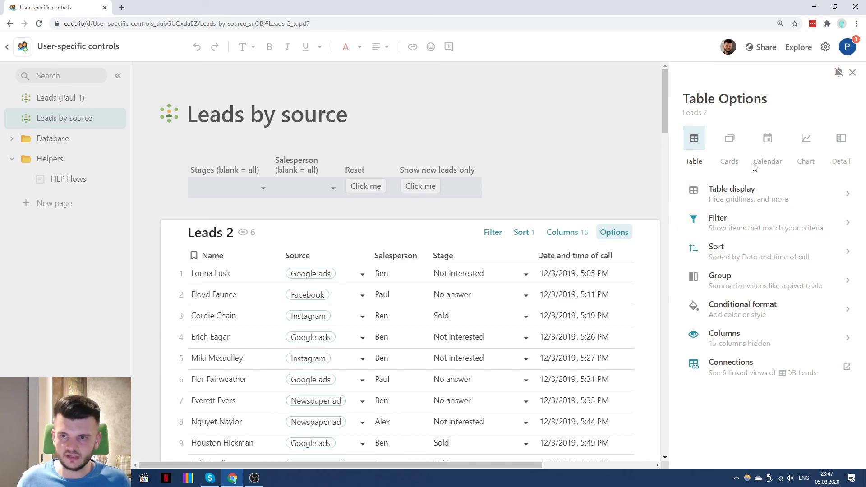
click(808, 144)
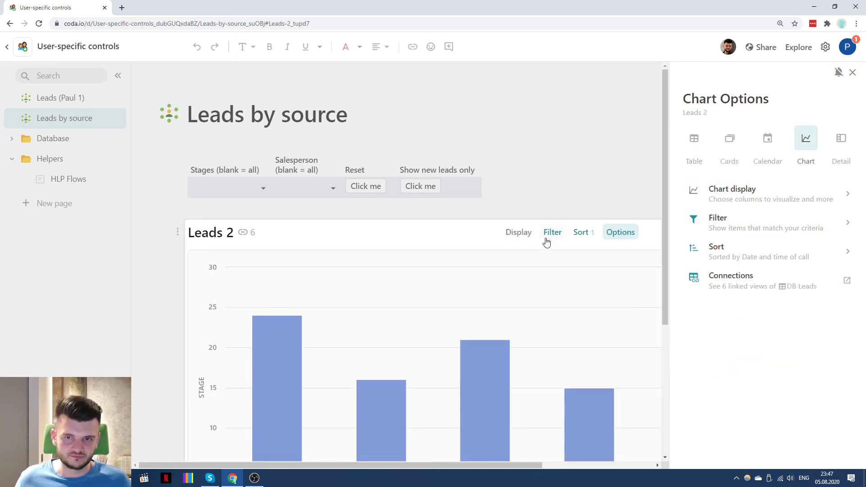
scroll(519, 251, down, 3)
scroll(494, 257, up, 2)
click(735, 197)
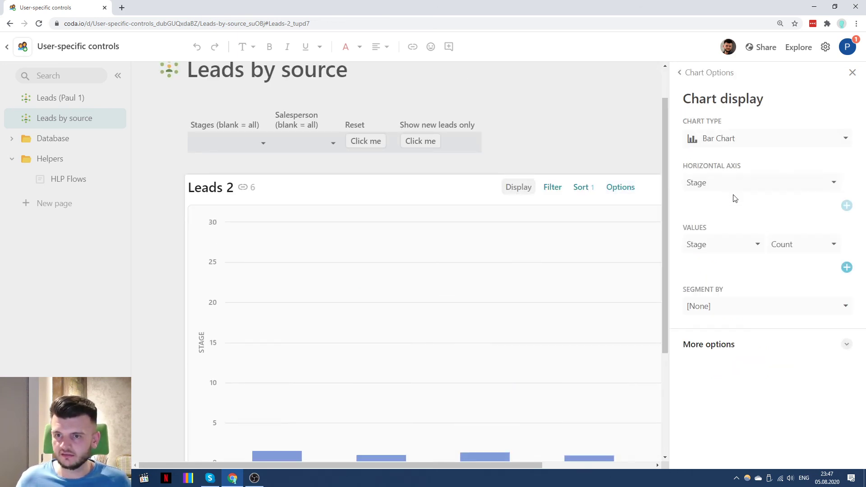
click(747, 140)
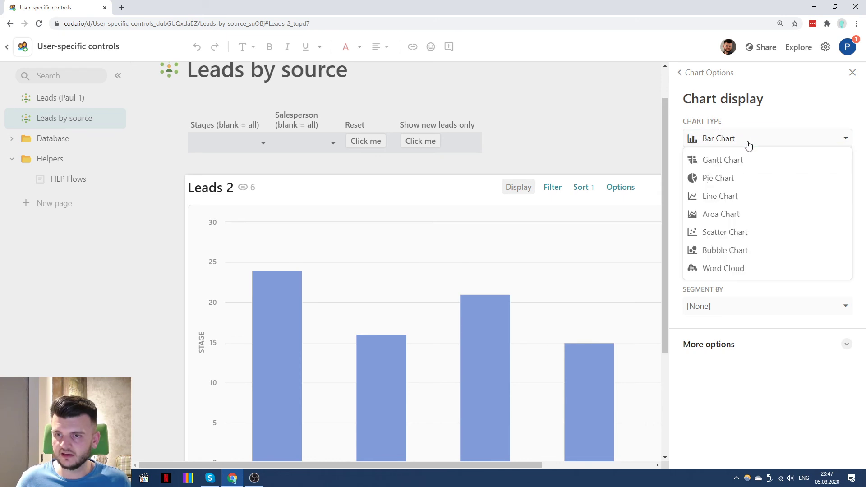
click(728, 180)
Step: Display the Leads 2 view as a Pie Chart with Source as its category
click(740, 182)
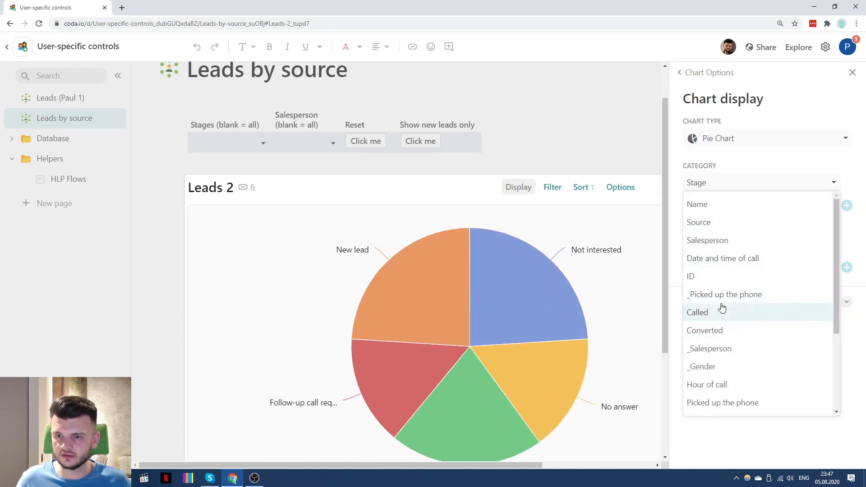
scroll(751, 321, down, 1)
scroll(748, 338, down, 2)
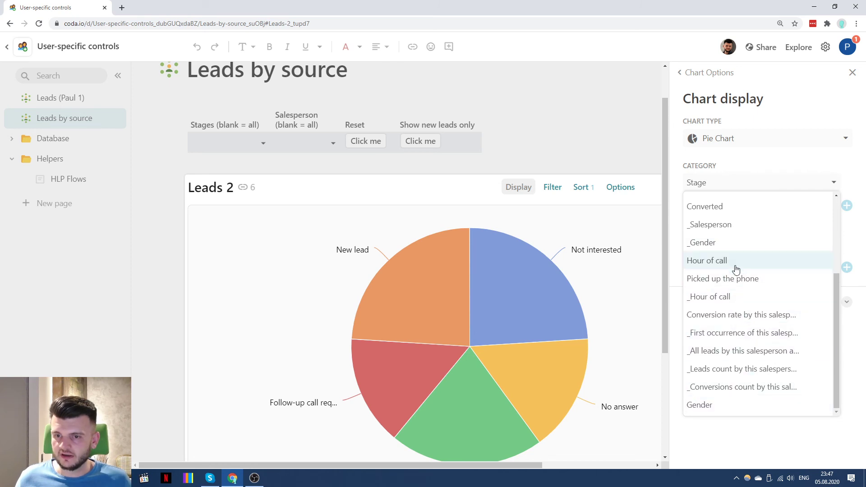
scroll(735, 269, up, 3)
click(735, 224)
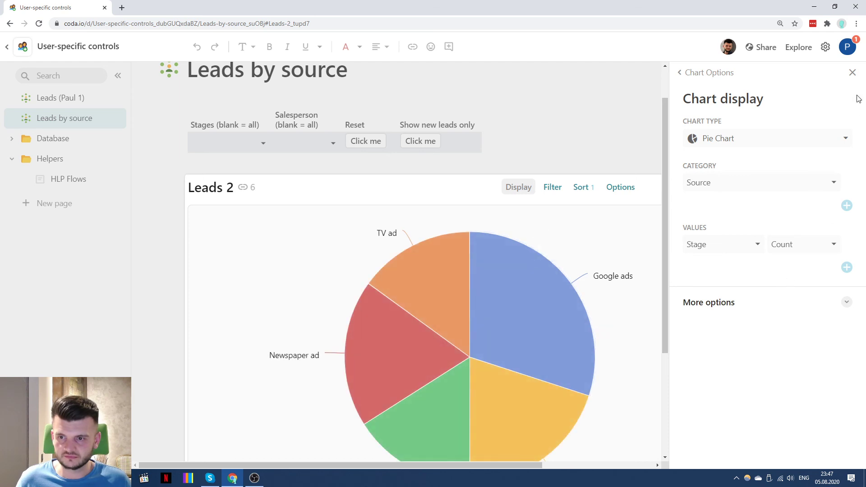
Step: Set the pie chart's values to the Count of ID and close the chart options
click(733, 248)
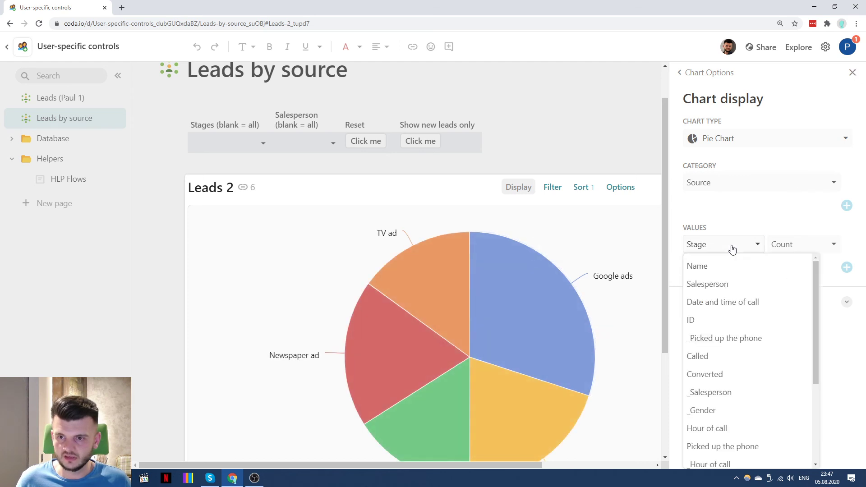
click(721, 321)
click(796, 243)
click(781, 265)
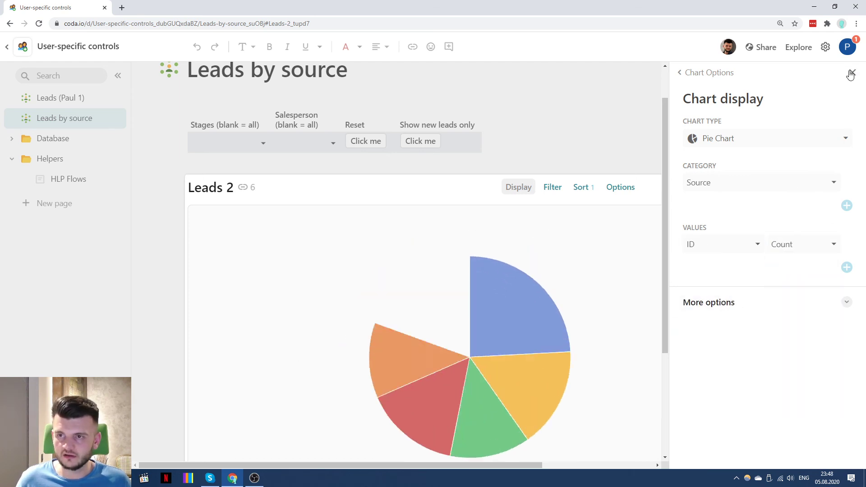
click(852, 72)
Step: Examine the pie chart and controls on the Leads by source page and compare them with the Leads page
scroll(765, 147, down, 3)
scroll(789, 190, up, 4)
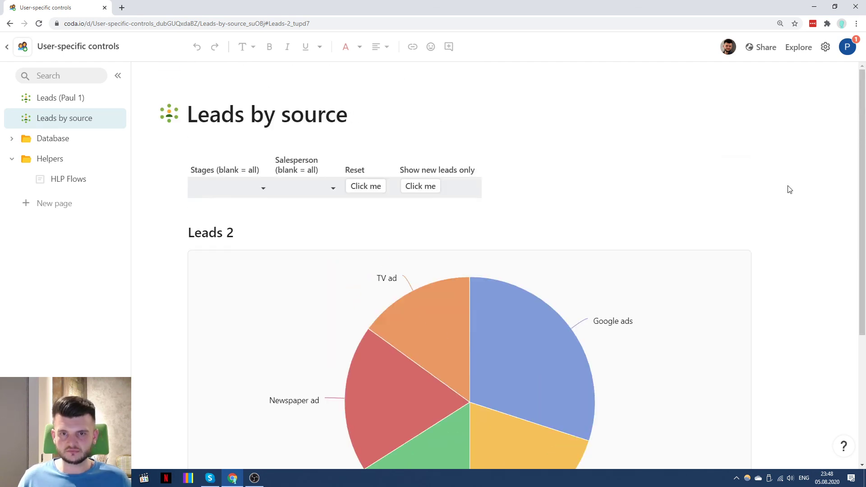
scroll(771, 208, down, 1)
scroll(740, 222, down, 1)
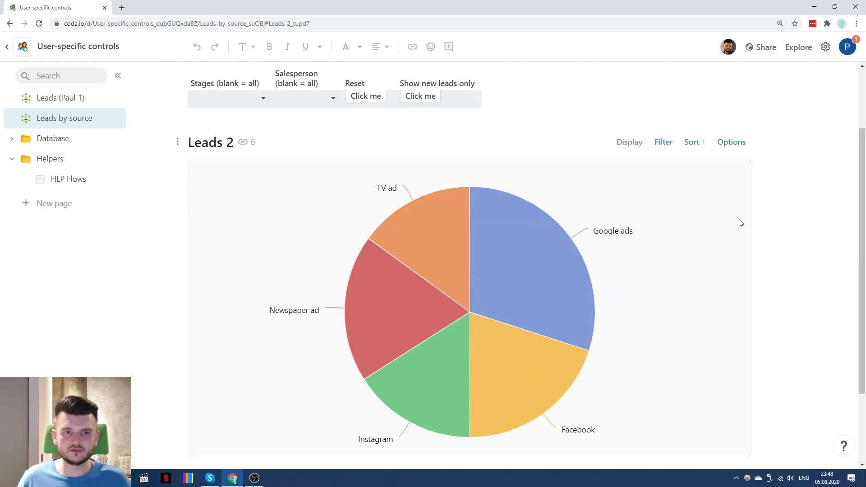
scroll(734, 222, up, 1)
scroll(731, 223, up, 1)
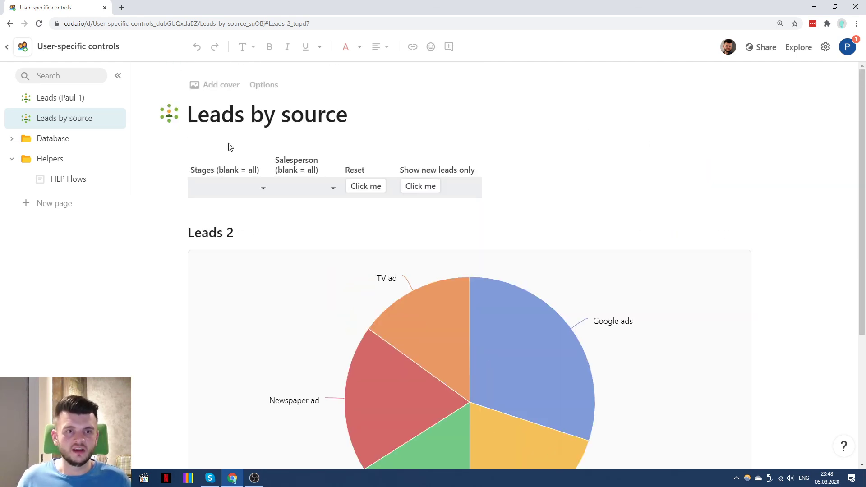
click(44, 100)
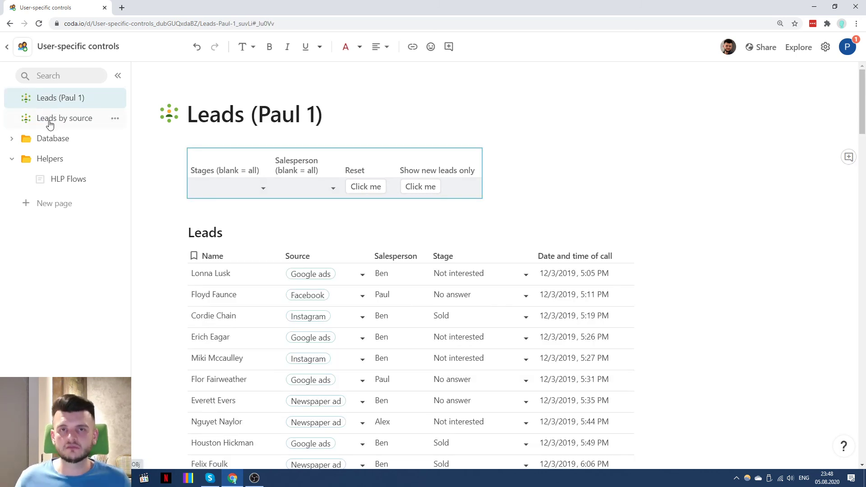
click(51, 119)
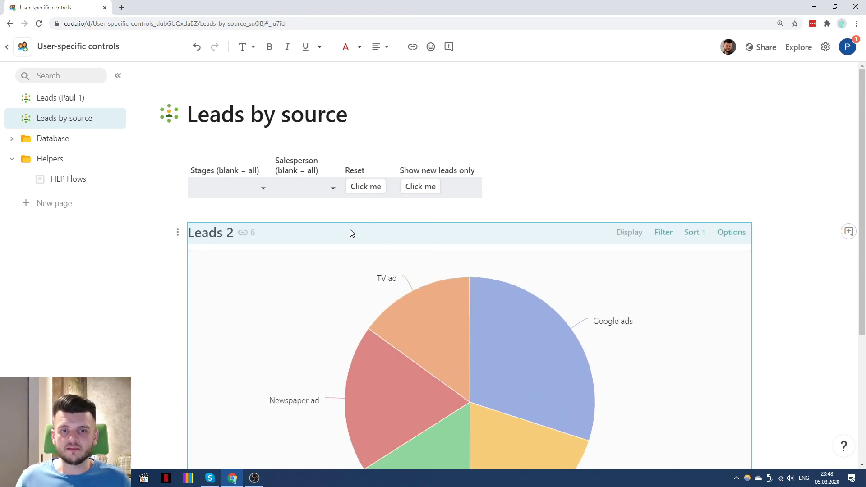
scroll(406, 266, down, 1)
scroll(416, 273, down, 3)
scroll(425, 178, up, 2)
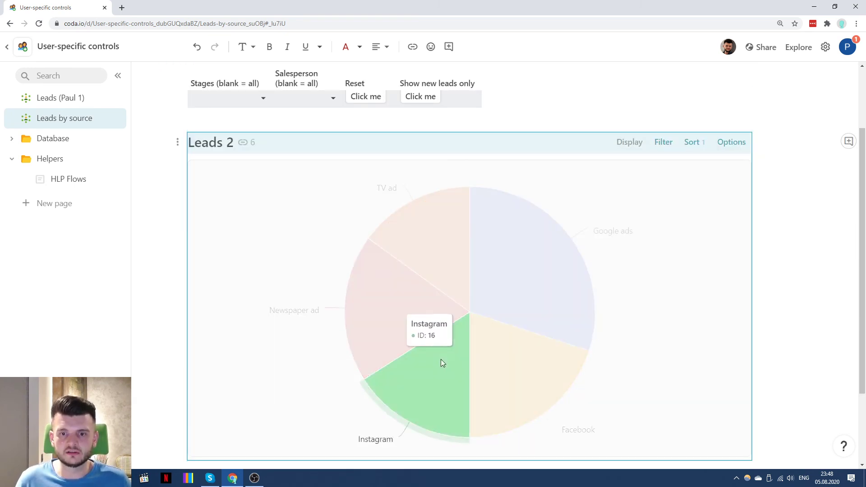
scroll(591, 149, up, 1)
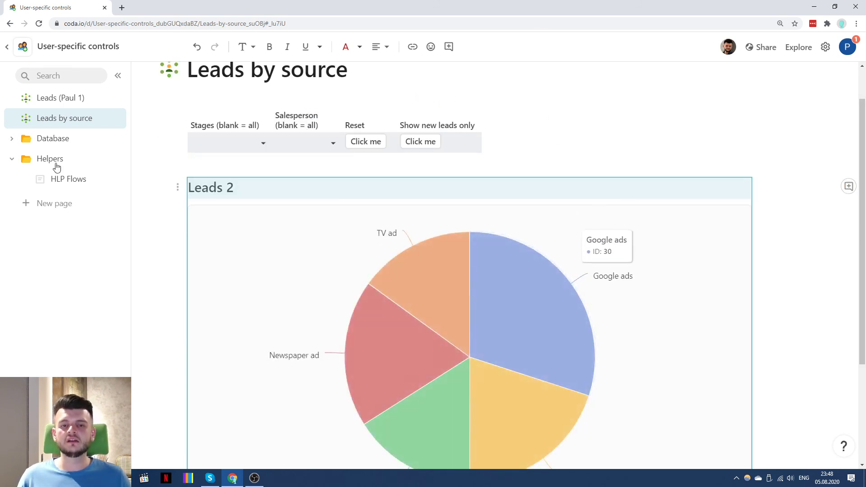
Step: Set the Salesperson filter on the Leads page to the first salesperson and look through the filtered table
click(60, 99)
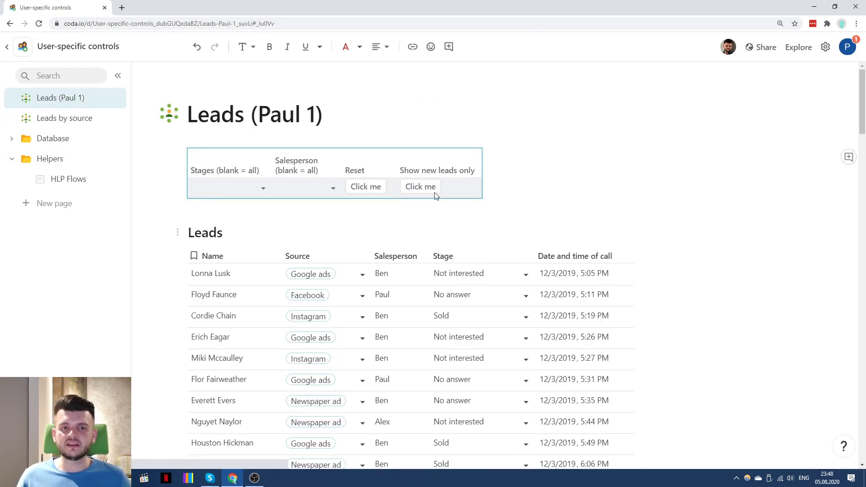
click(308, 186)
click(302, 202)
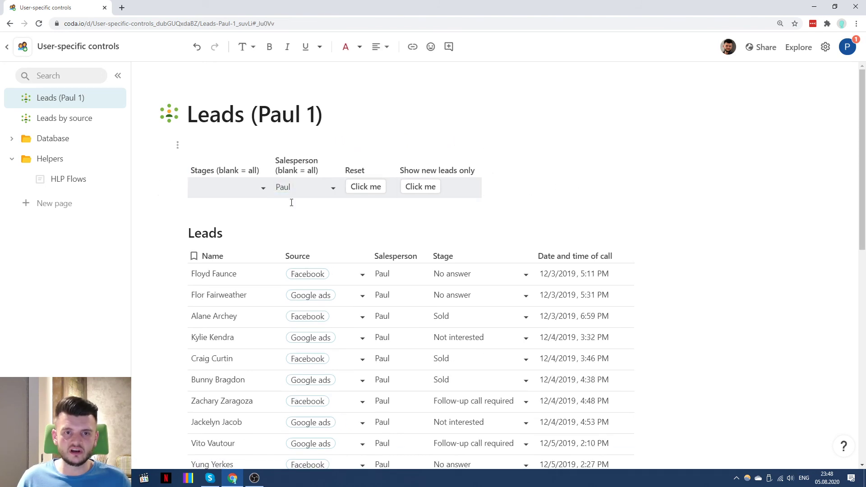
scroll(441, 248, down, 5)
scroll(437, 243, up, 5)
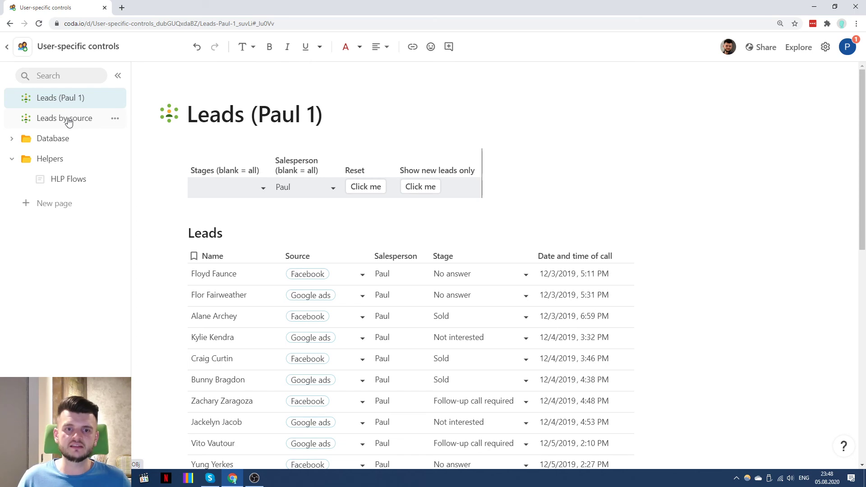
scroll(664, 337, down, 7)
scroll(630, 350, up, 7)
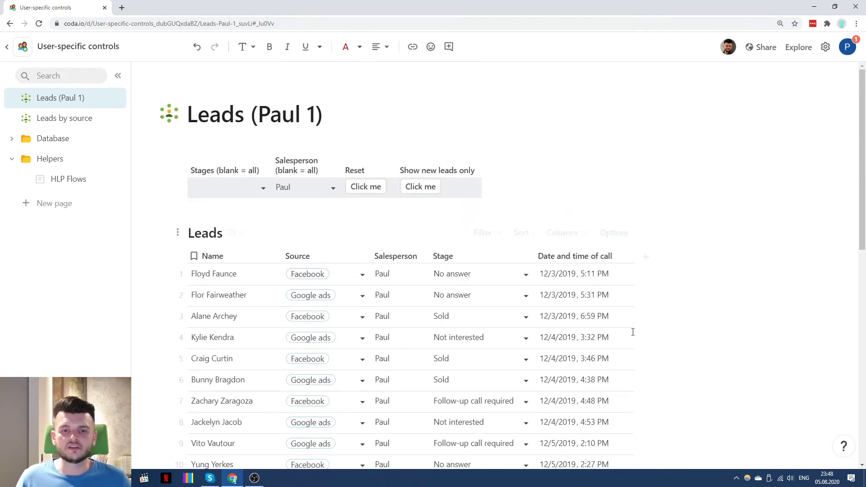
Step: Compare the Salesperson filter's effect on the Leads by source chart and the Leads table, and check the HLP Flows page
click(53, 124)
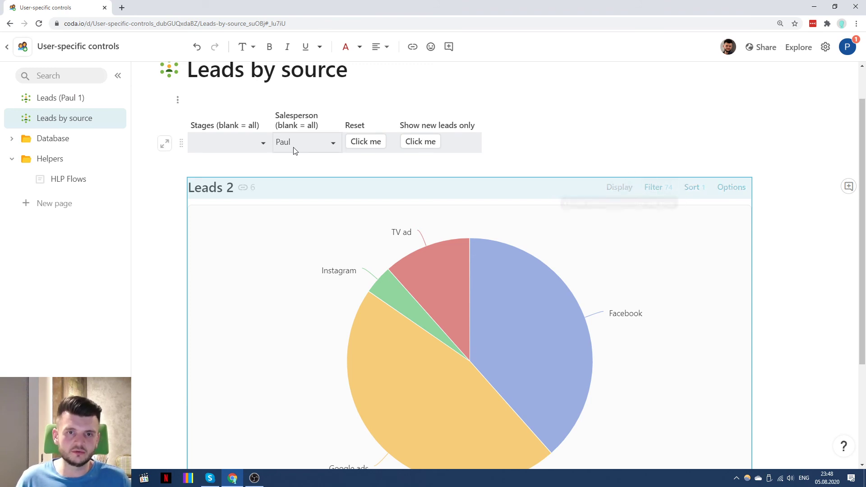
click(49, 98)
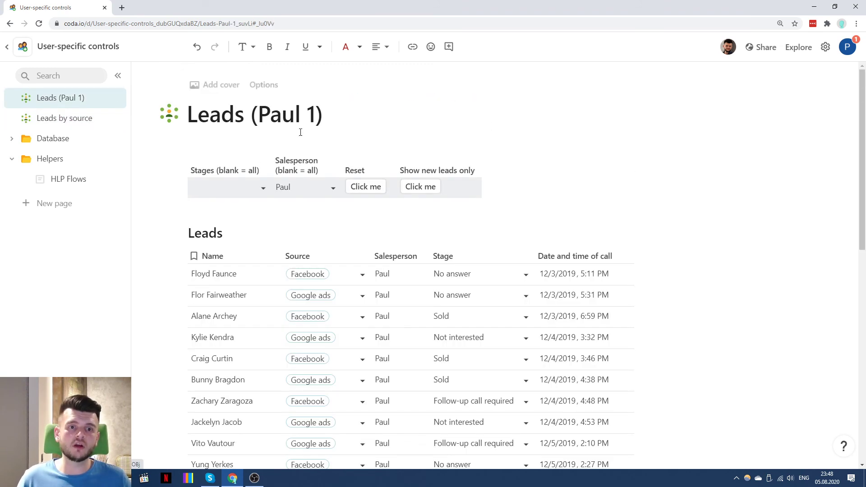
click(74, 123)
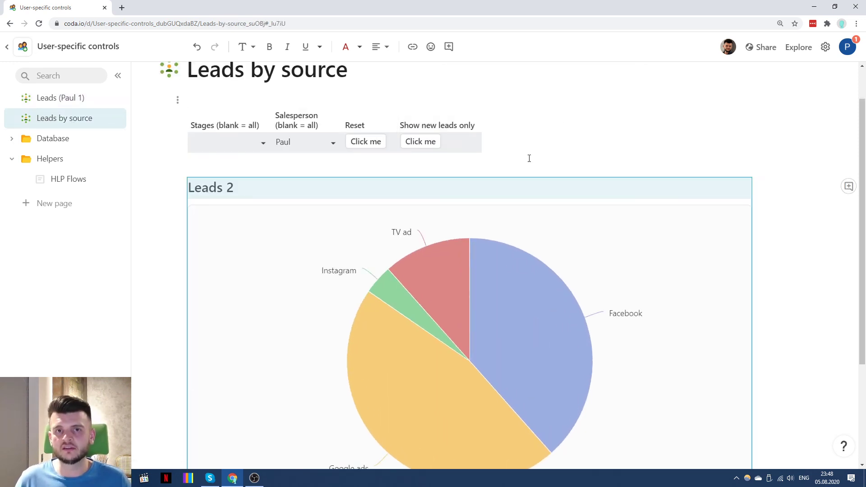
scroll(523, 189, down, 1)
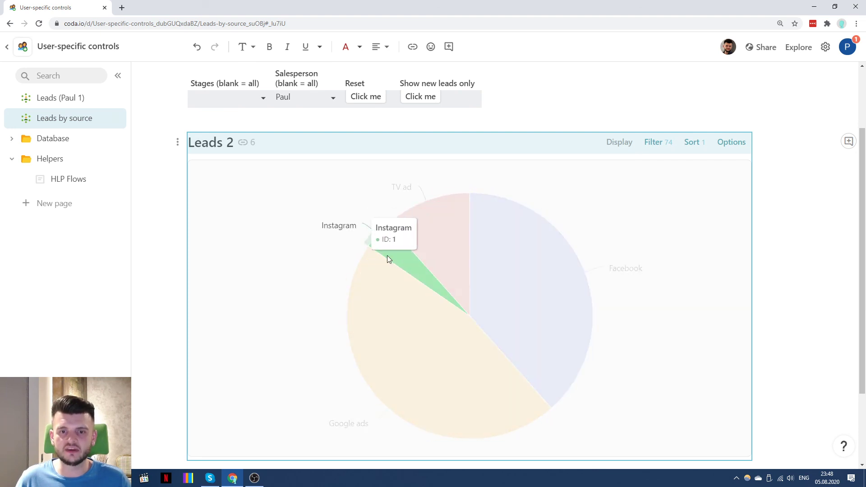
scroll(367, 123, up, 1)
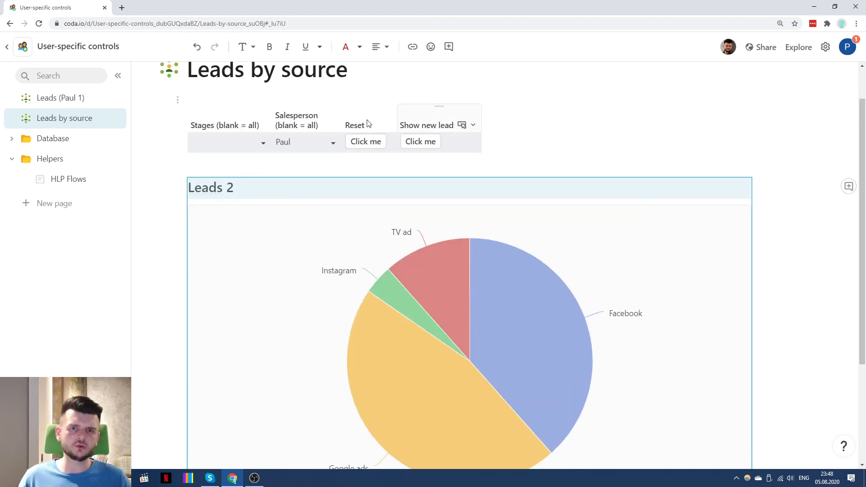
click(72, 96)
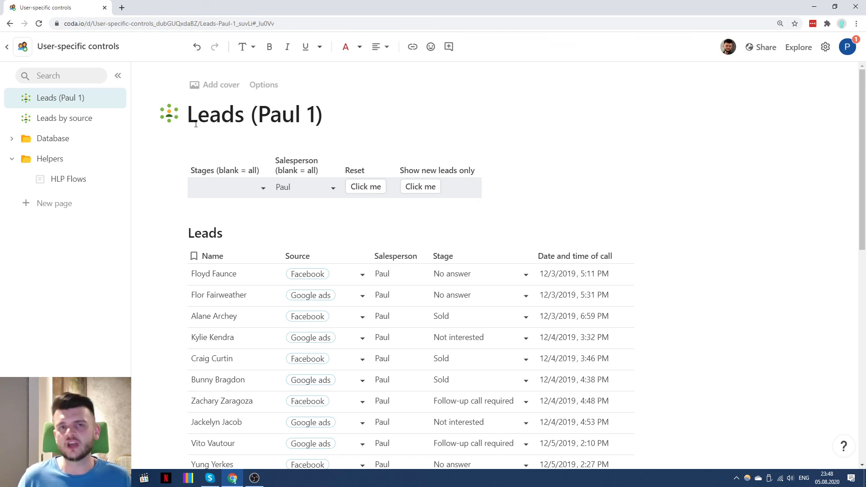
click(94, 120)
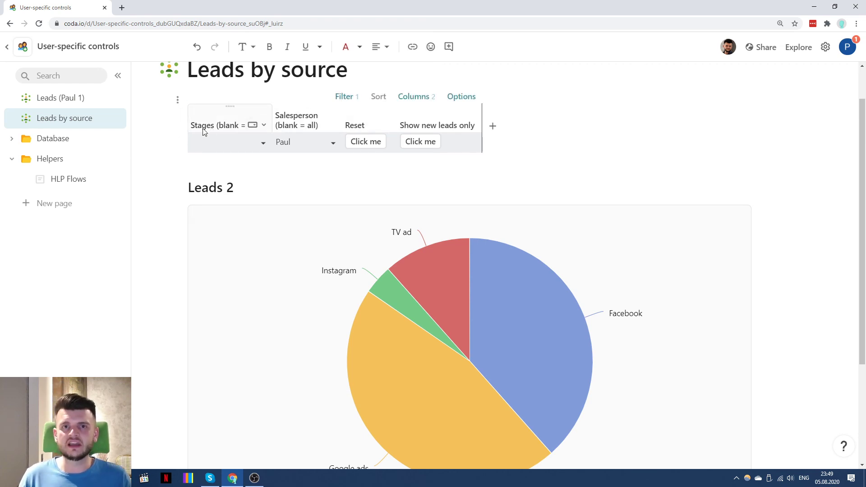
click(56, 178)
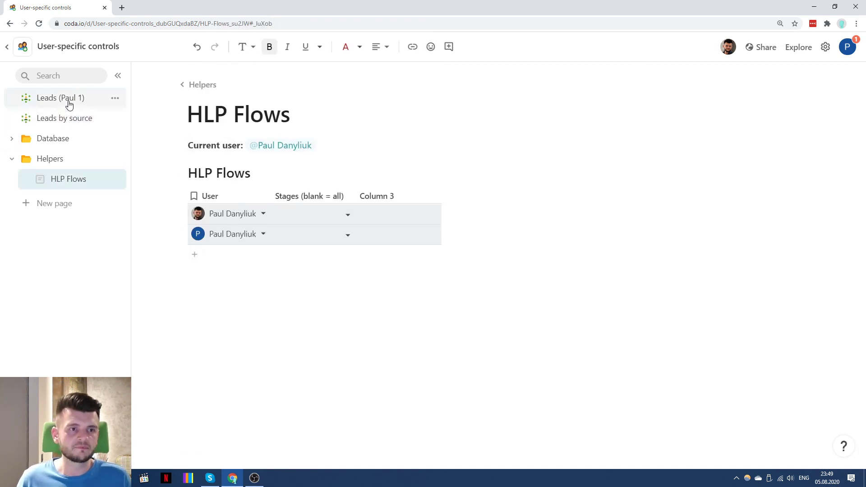
Step: Set the Leads page's Stages filter to New lead, clear its Salesperson filter, and look through the filtered table
click(69, 102)
scroll(334, 149, down, 1)
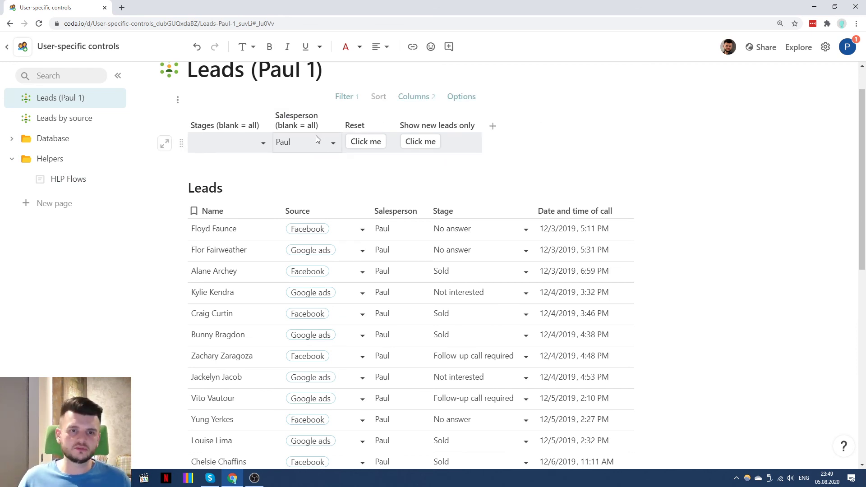
click(252, 143)
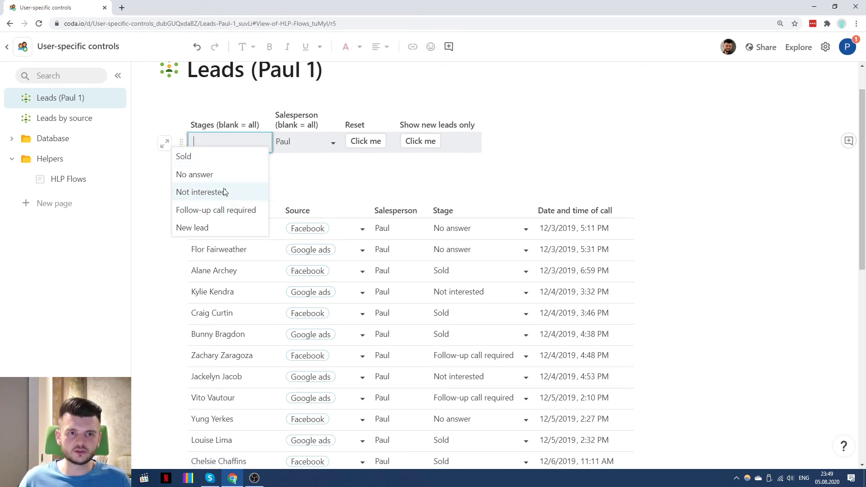
click(208, 226)
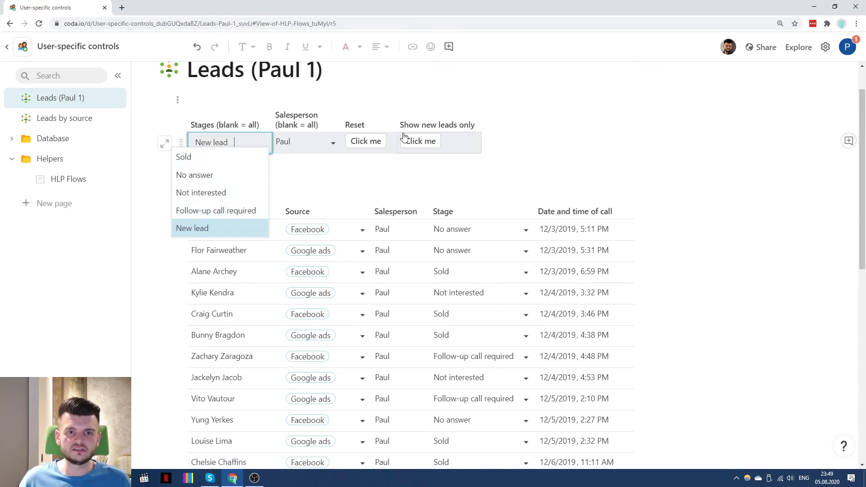
click(307, 142)
click(298, 175)
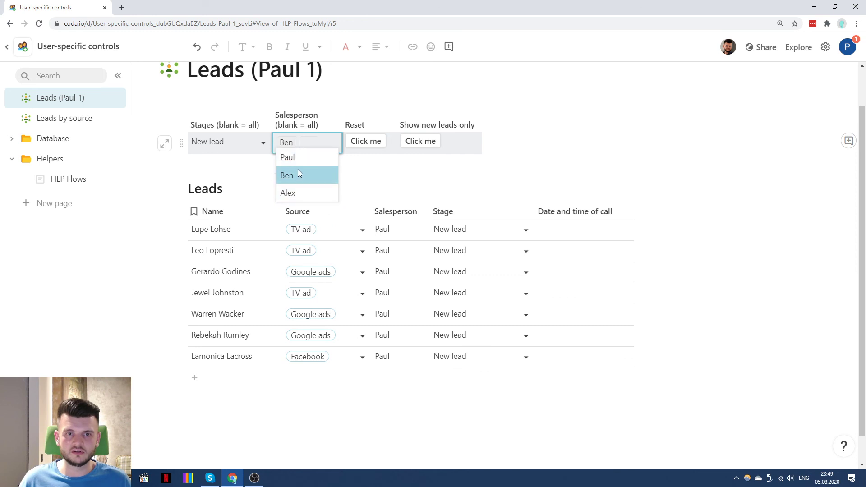
click(298, 174)
click(574, 135)
scroll(494, 131, down, 5)
scroll(493, 131, up, 6)
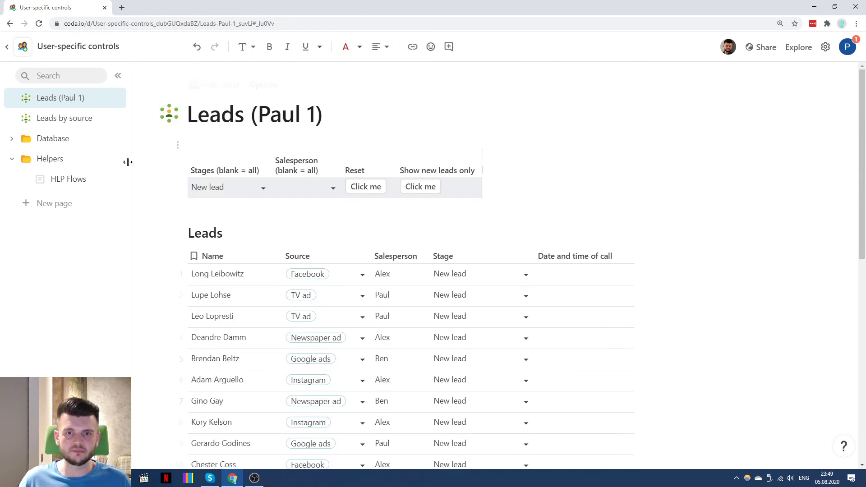
Step: Run the Reset button on the Leads by source page and check both its chart and the Leads table
click(63, 119)
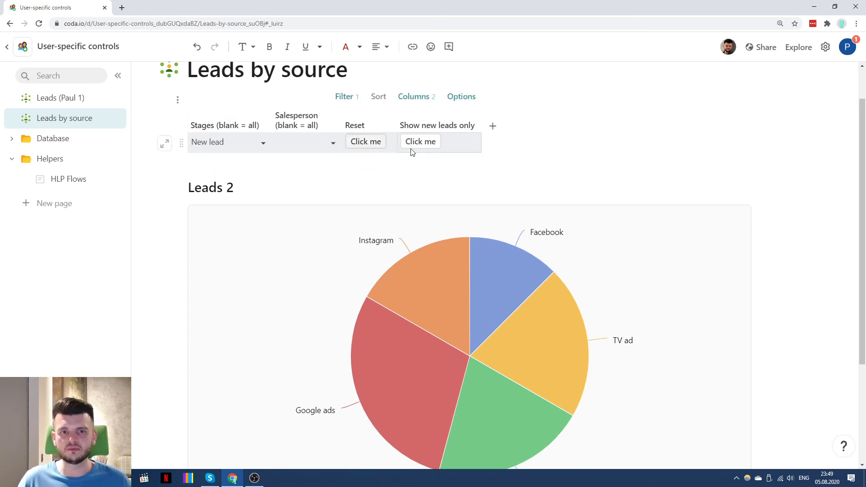
click(363, 142)
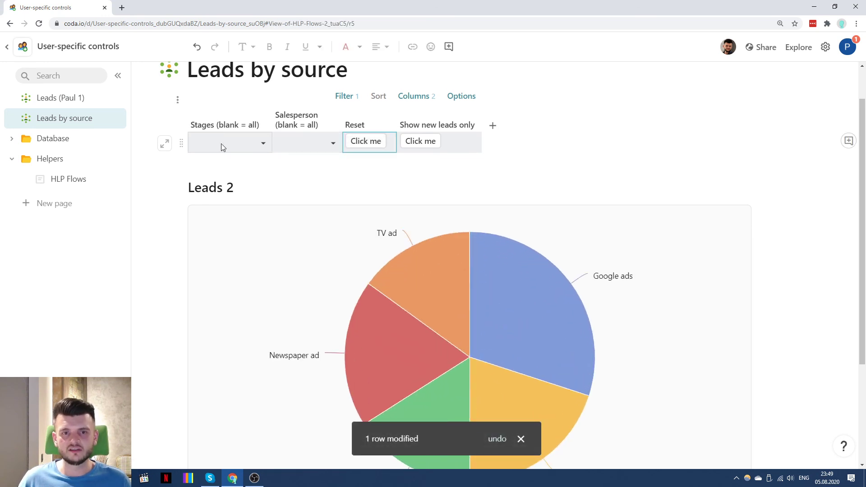
scroll(559, 161, down, 2)
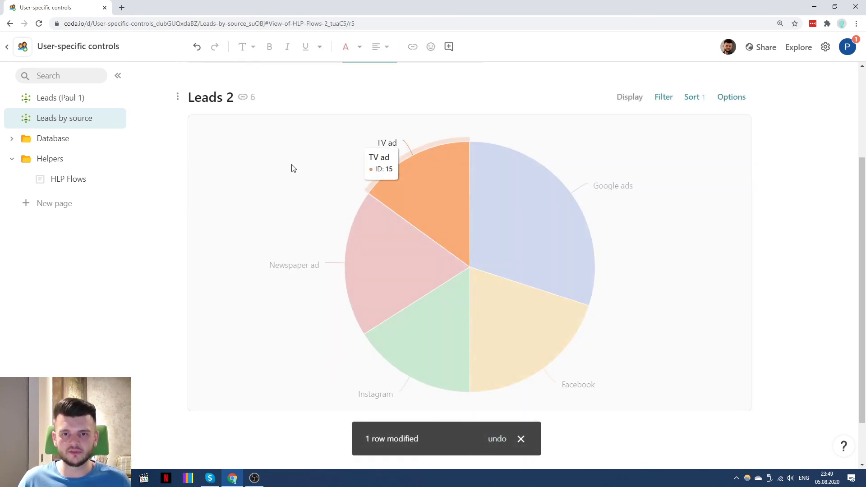
click(67, 97)
scroll(599, 253, down, 2)
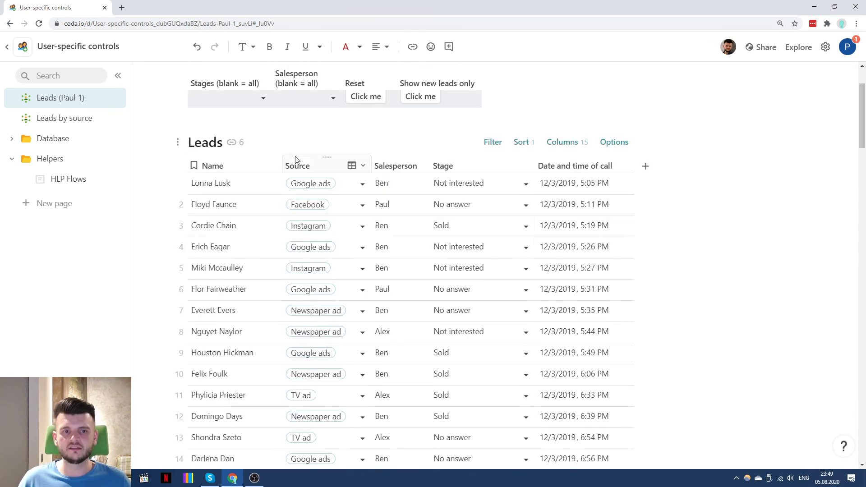
scroll(690, 252, up, 2)
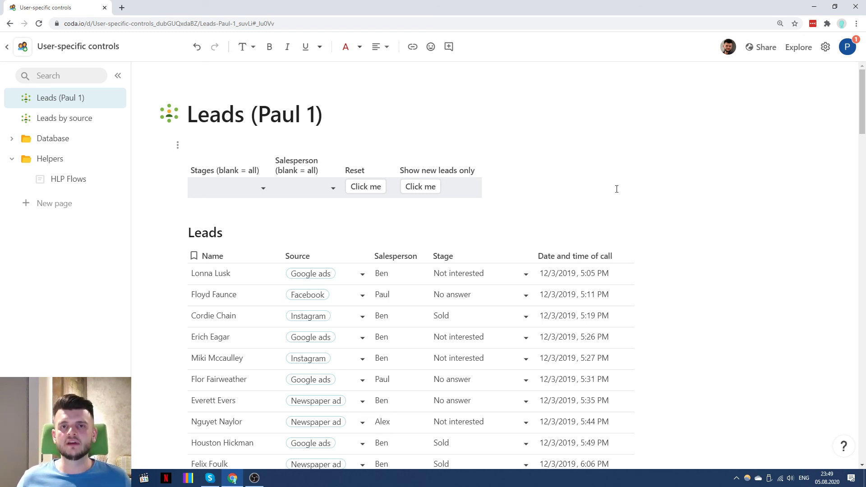
Step: Open the doc's Statistics to examine its row and object usage
click(825, 47)
click(766, 283)
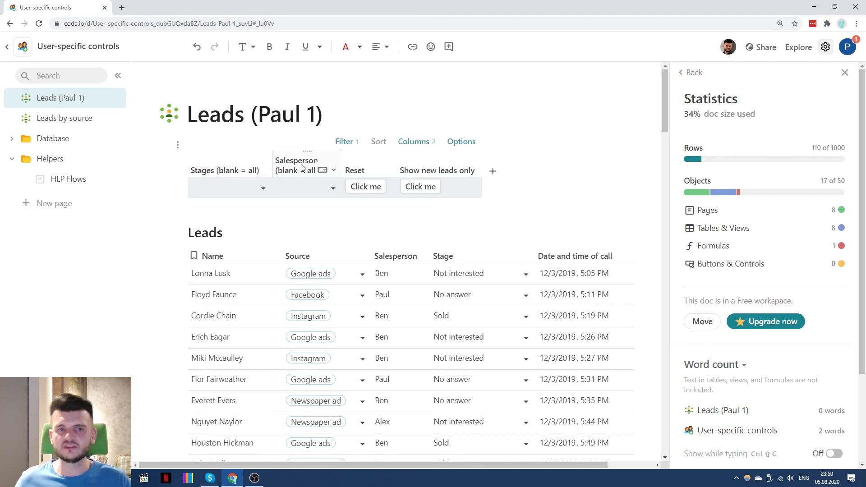
Step: Review the control tables on the Leads by source, HLP Flows and Leads pages alongside the doc's object statistics
click(55, 120)
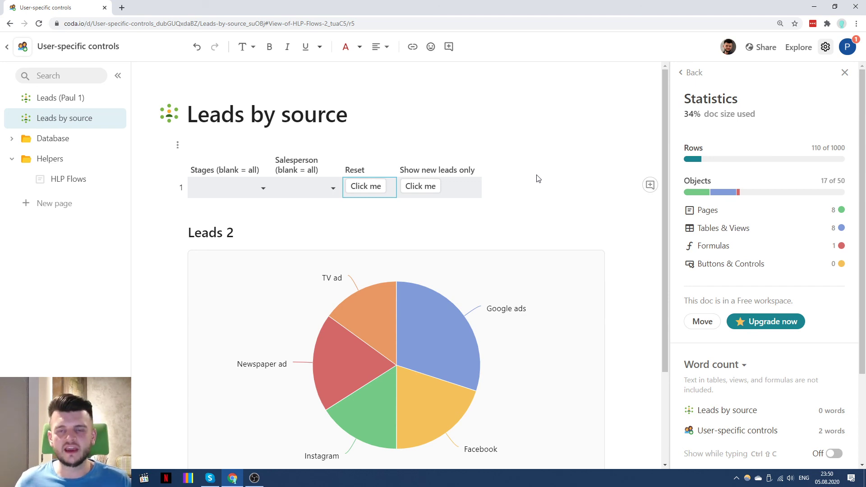
click(56, 179)
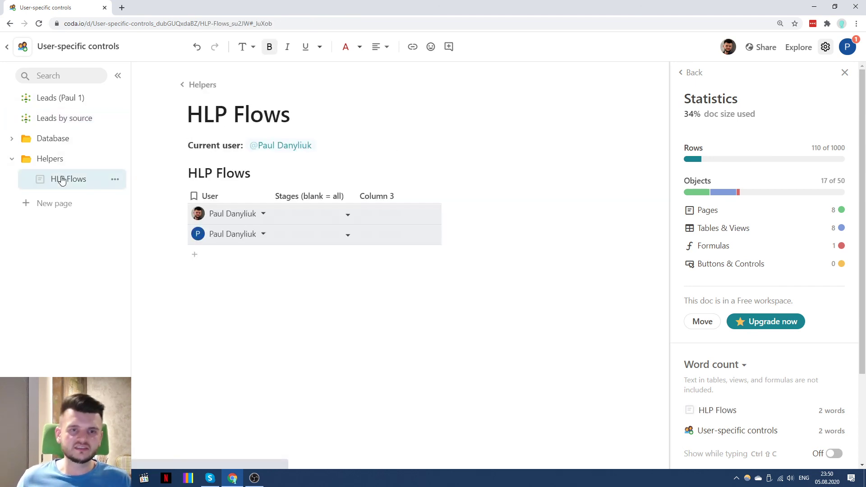
drag(499, 193, 361, 202)
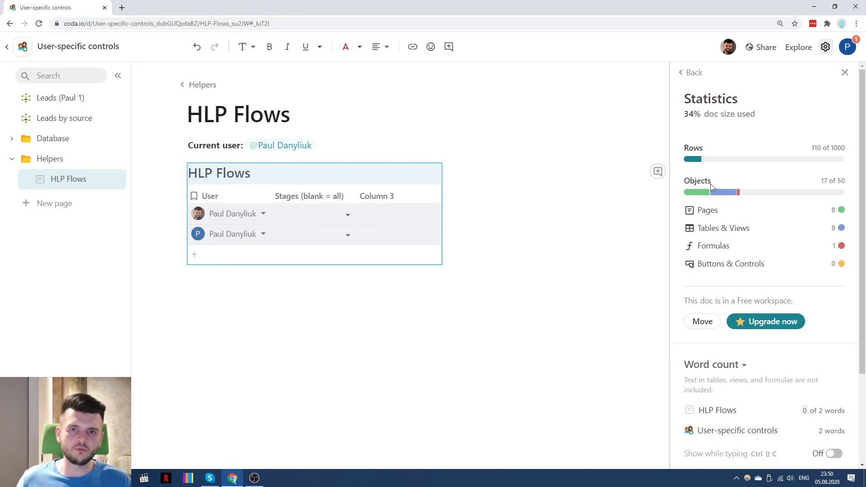
click(71, 99)
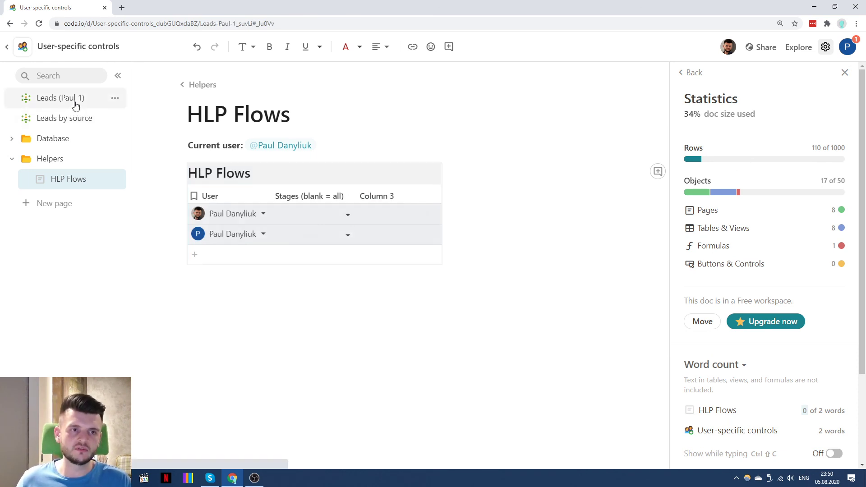
drag(536, 174, 482, 179)
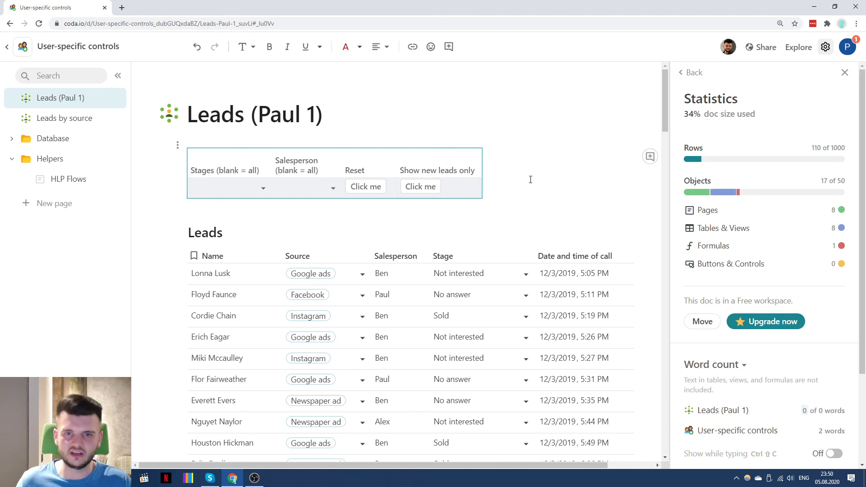
click(64, 118)
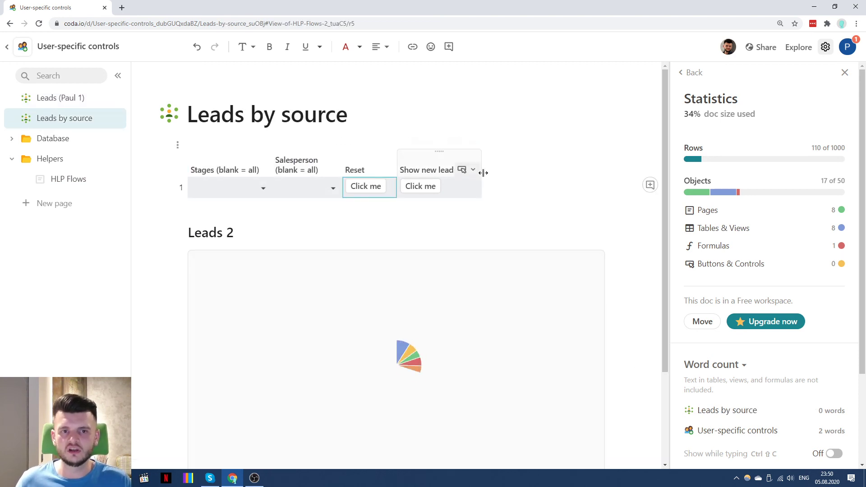
click(487, 170)
click(520, 146)
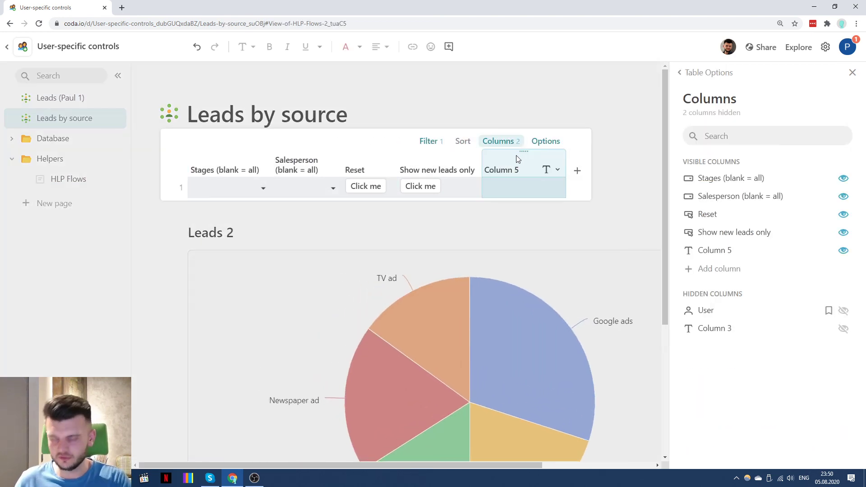
key(Delete)
click(545, 157)
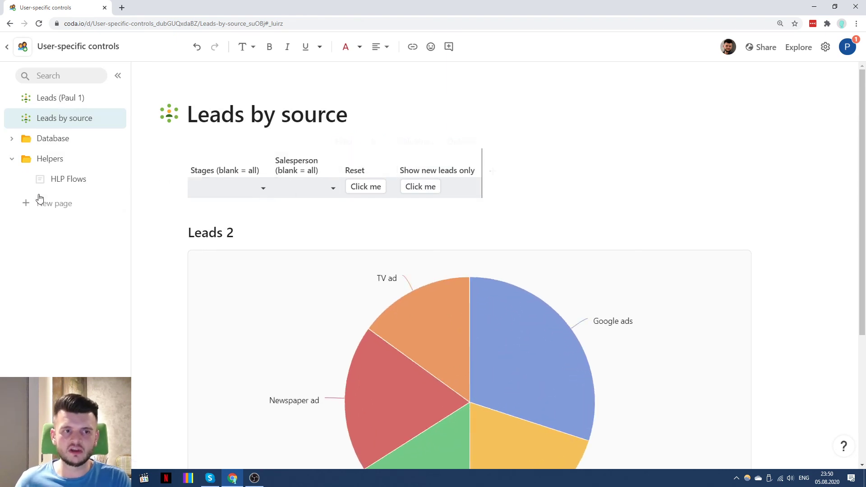
Step: Check the doc's Statistics again from the HLP Flows page, and return to the Leads page with the statistics closed
click(68, 179)
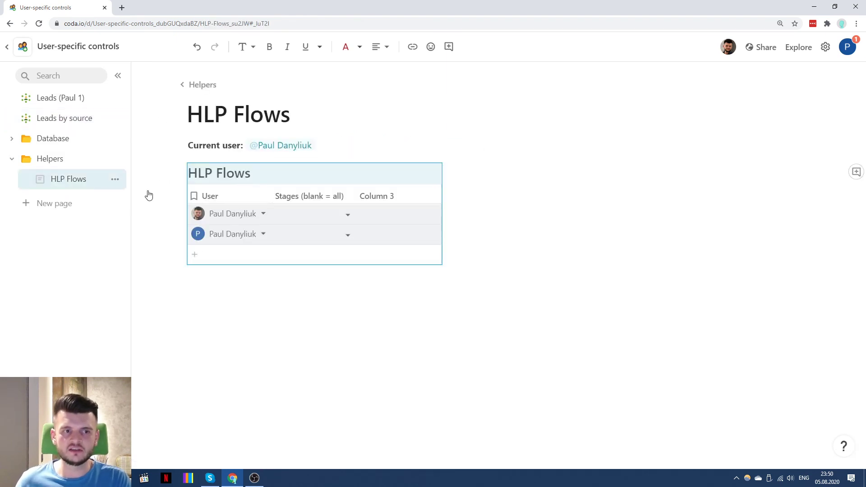
click(825, 47)
click(758, 287)
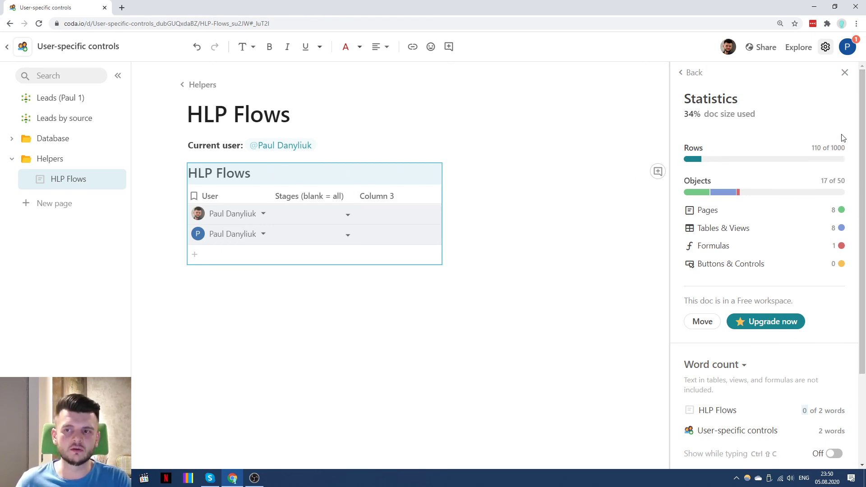
click(48, 97)
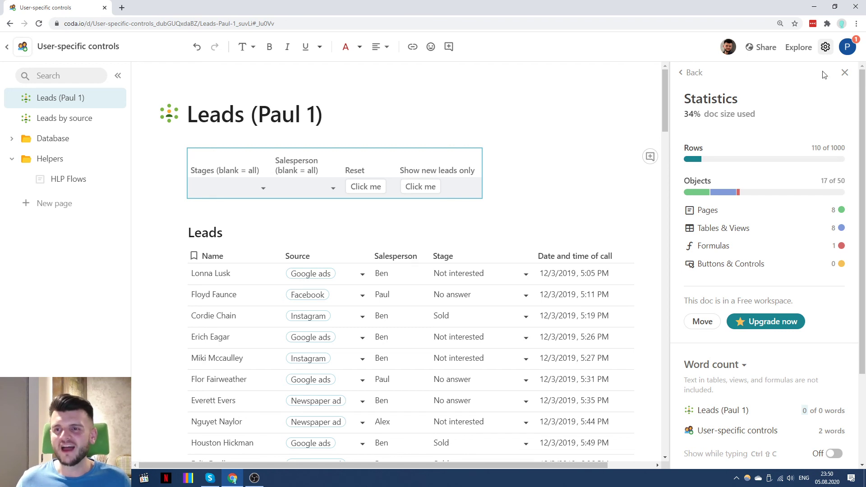
click(845, 72)
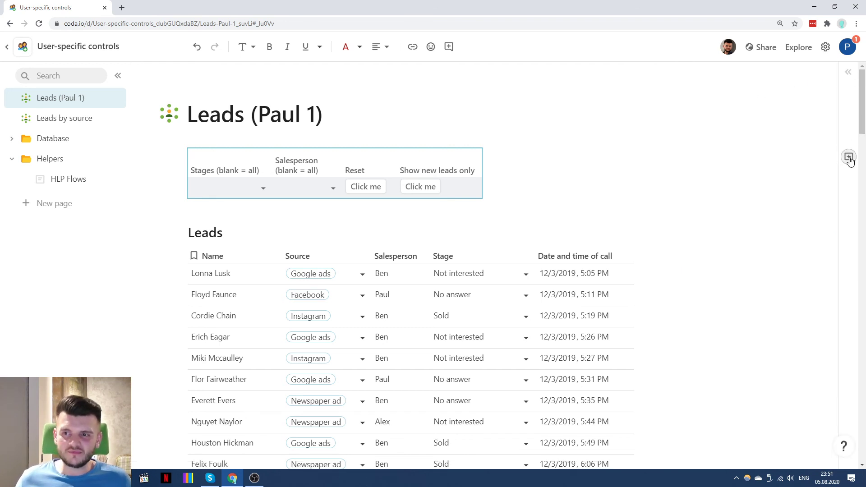